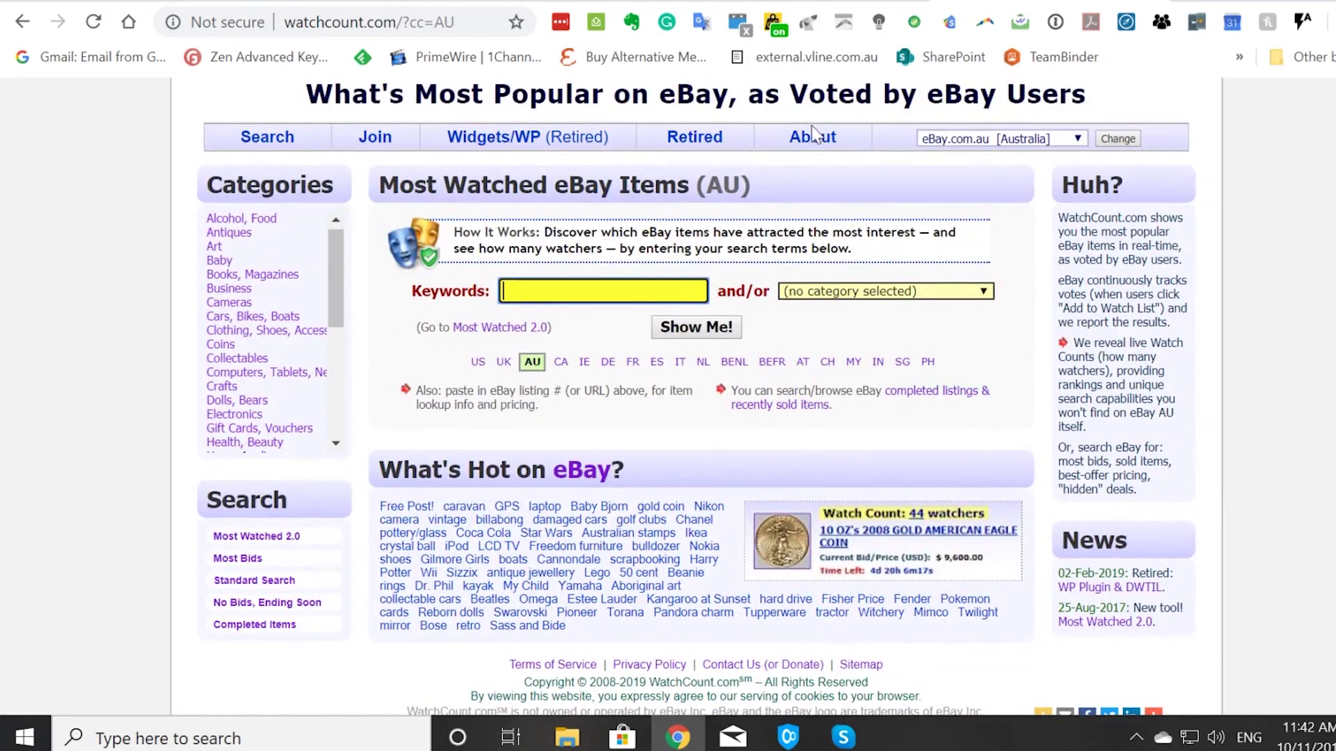
View the Amazon Best Sellers page and return to WatchCount's most watched eBay items page.
click(737, 22)
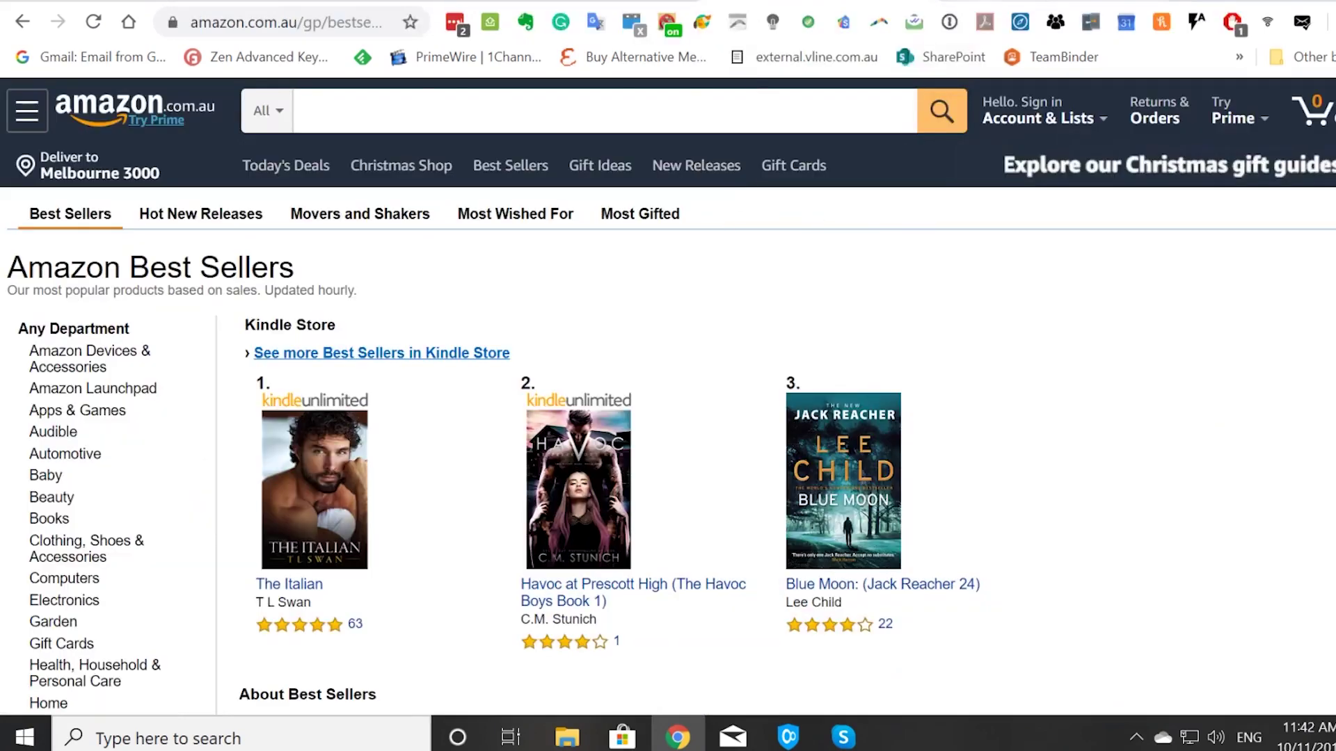
click(1030, 1)
scroll(693, 314, down, 3)
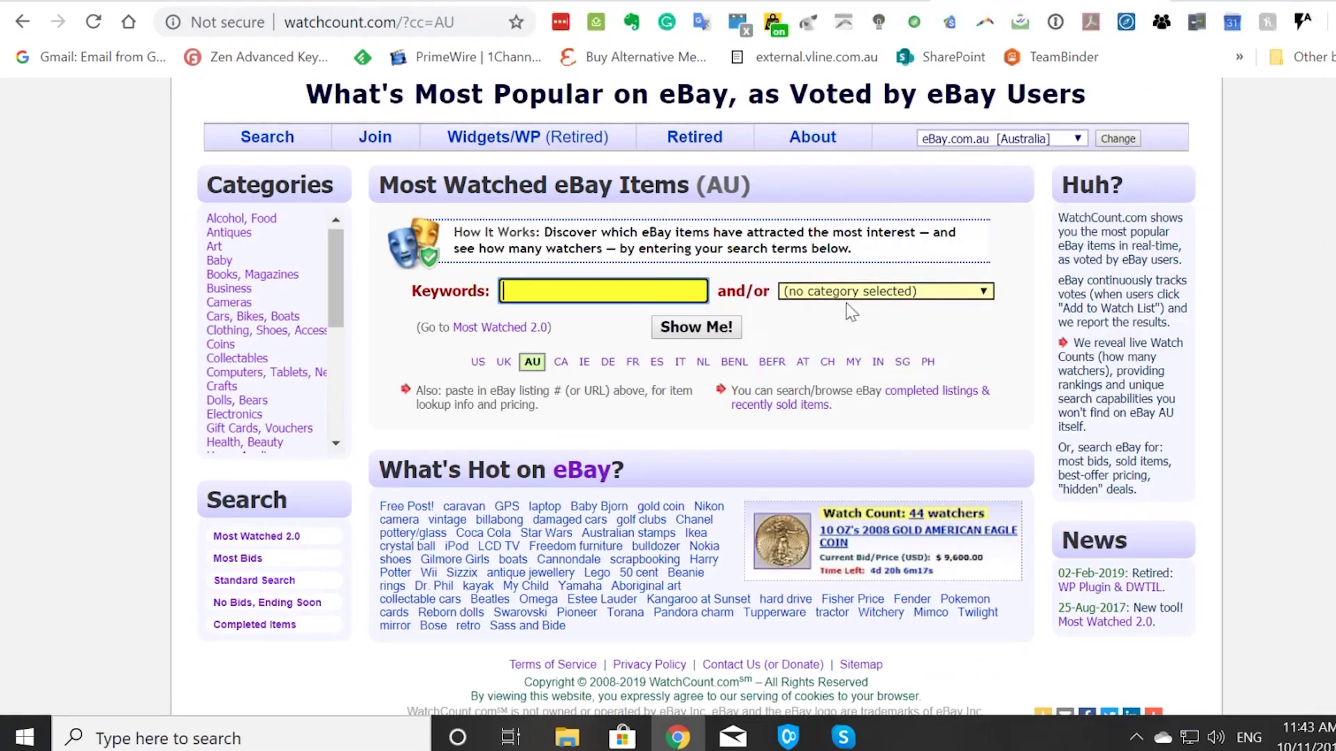
Switch the most watched eBay items page to the US site and look over its search options and hot topics.
click(478, 365)
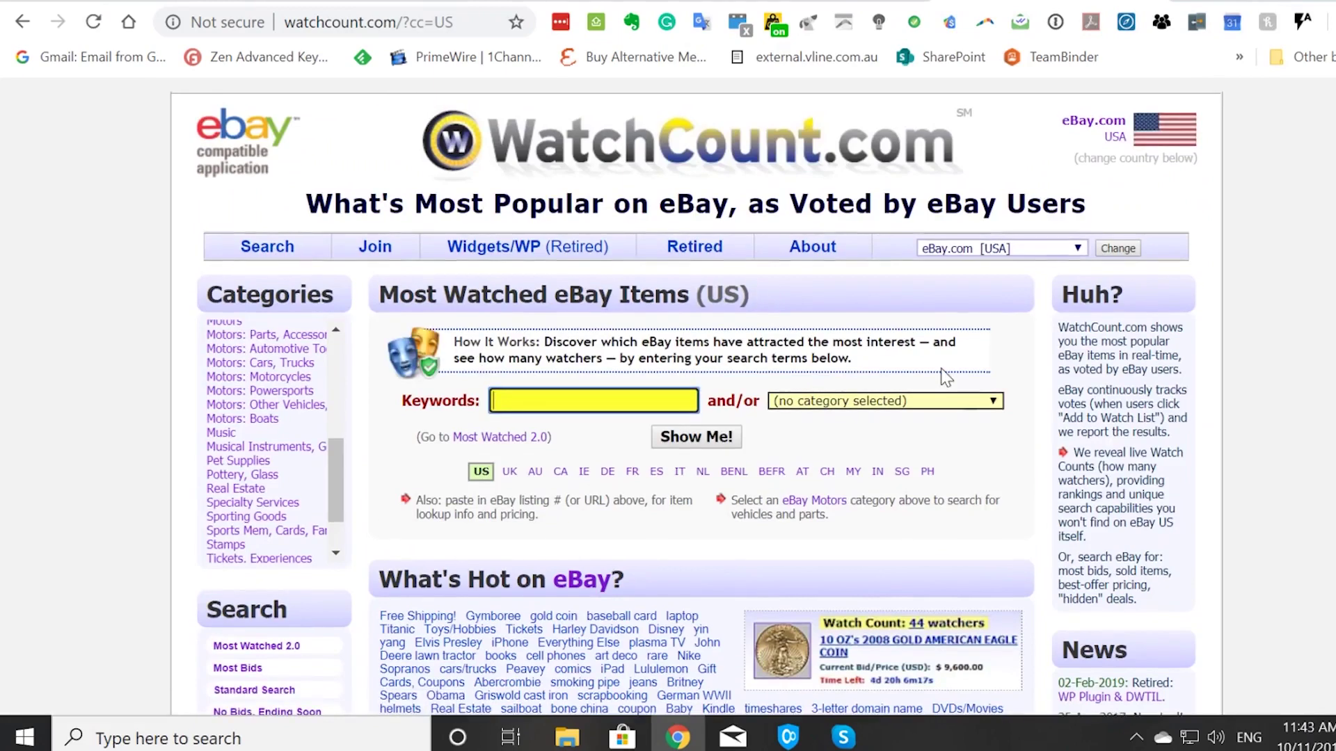
scroll(945, 376, down, 3)
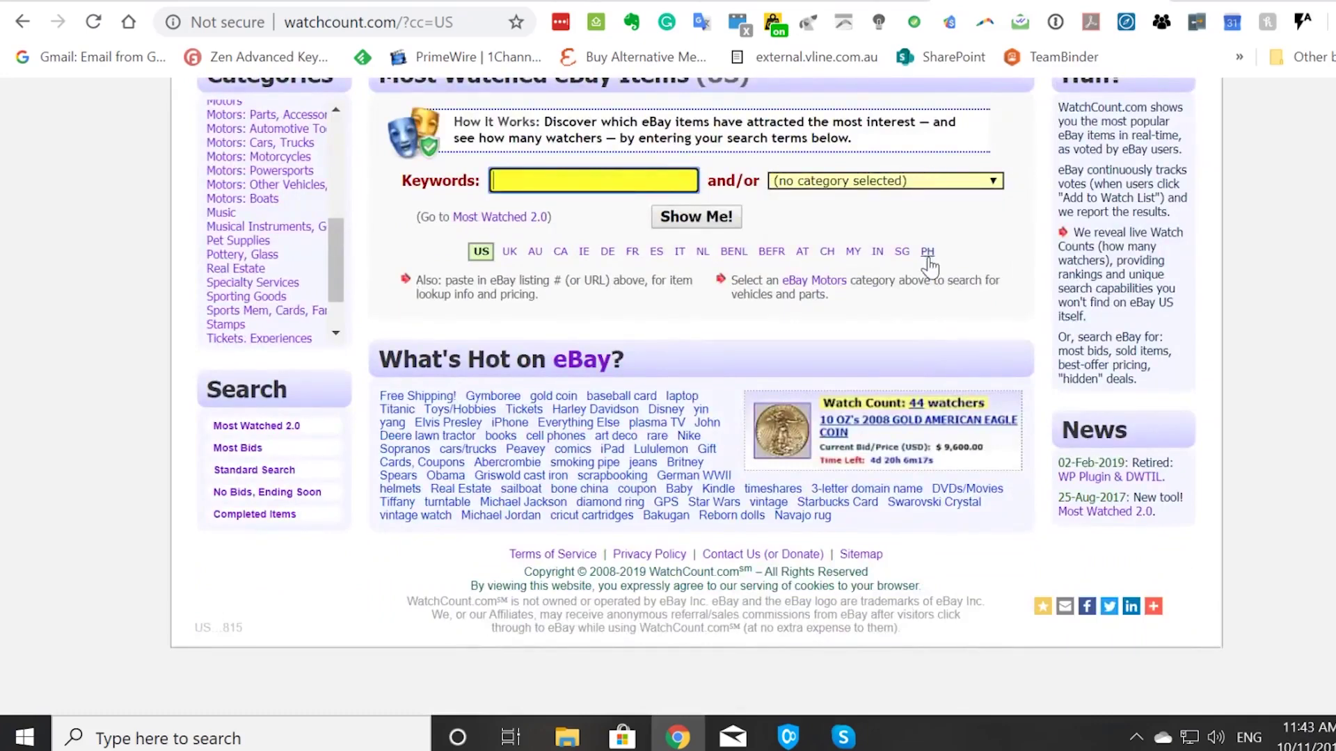
scroll(929, 265, up, 3)
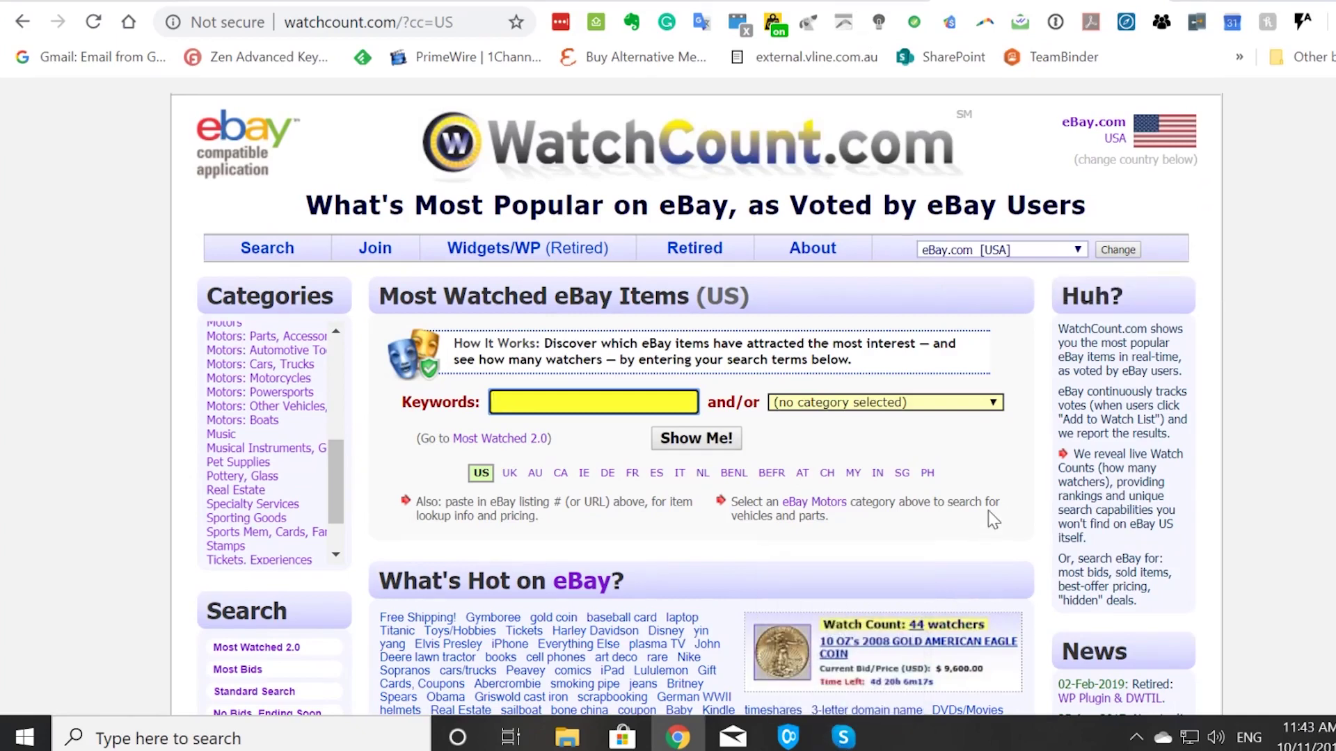
Look through the offers on eBay's More Deals page and return to WatchCount.
click(135, 5)
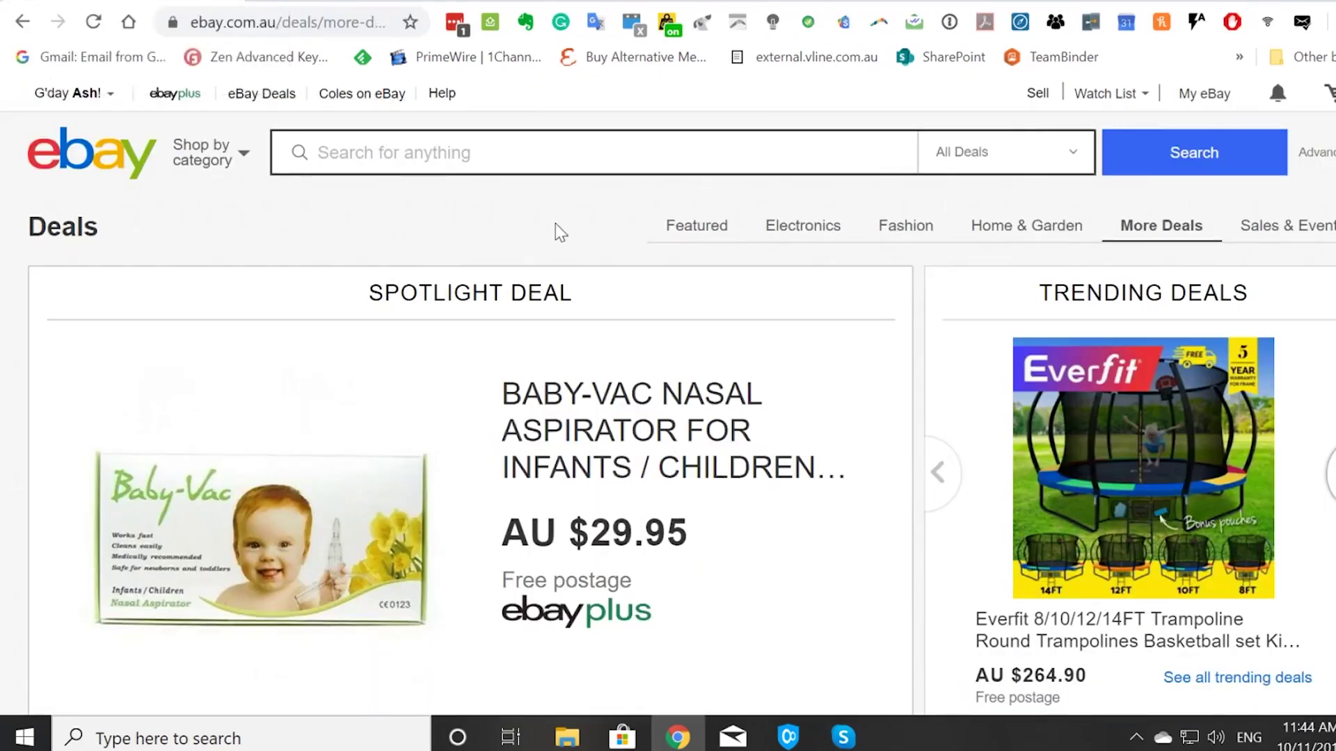
scroll(555, 230, down, 15)
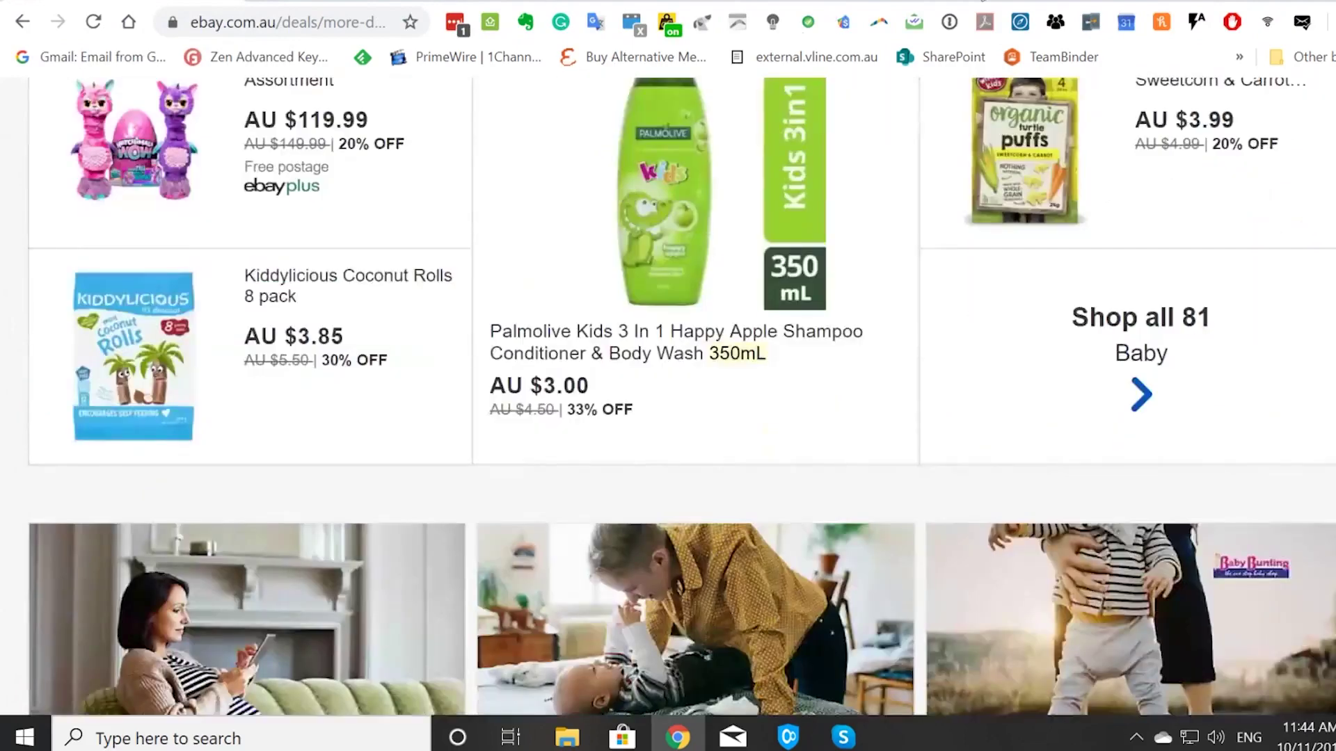
click(988, 2)
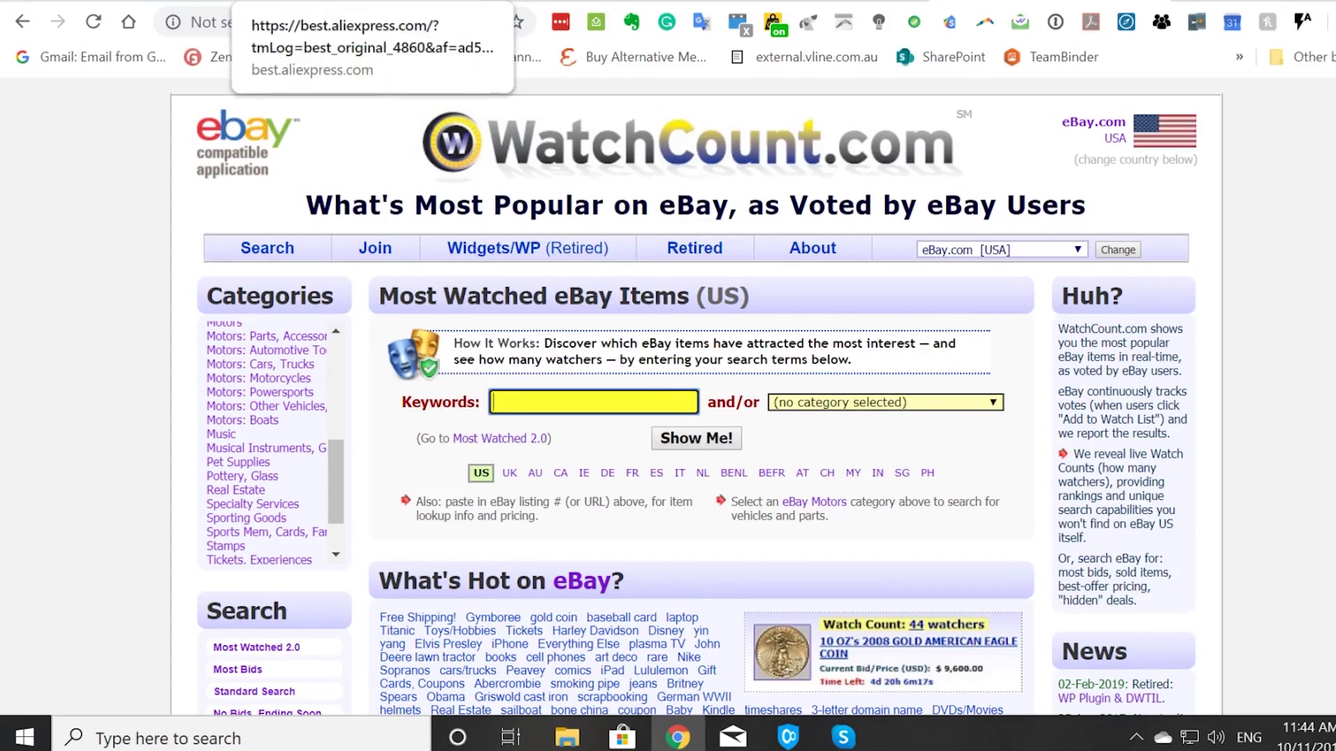
Switch to the open best.aliexpress.com page and zoom it out to 90%.
click(361, 57)
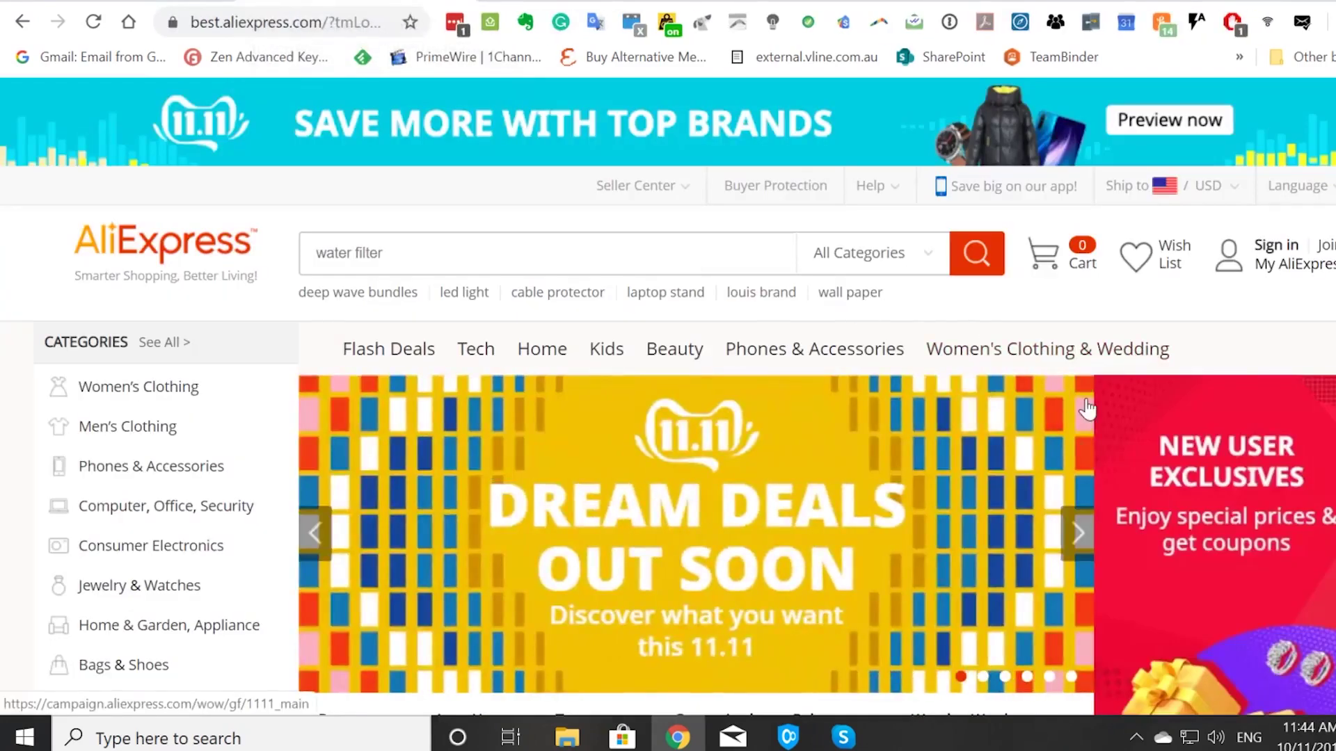
key(ctrl+minus)
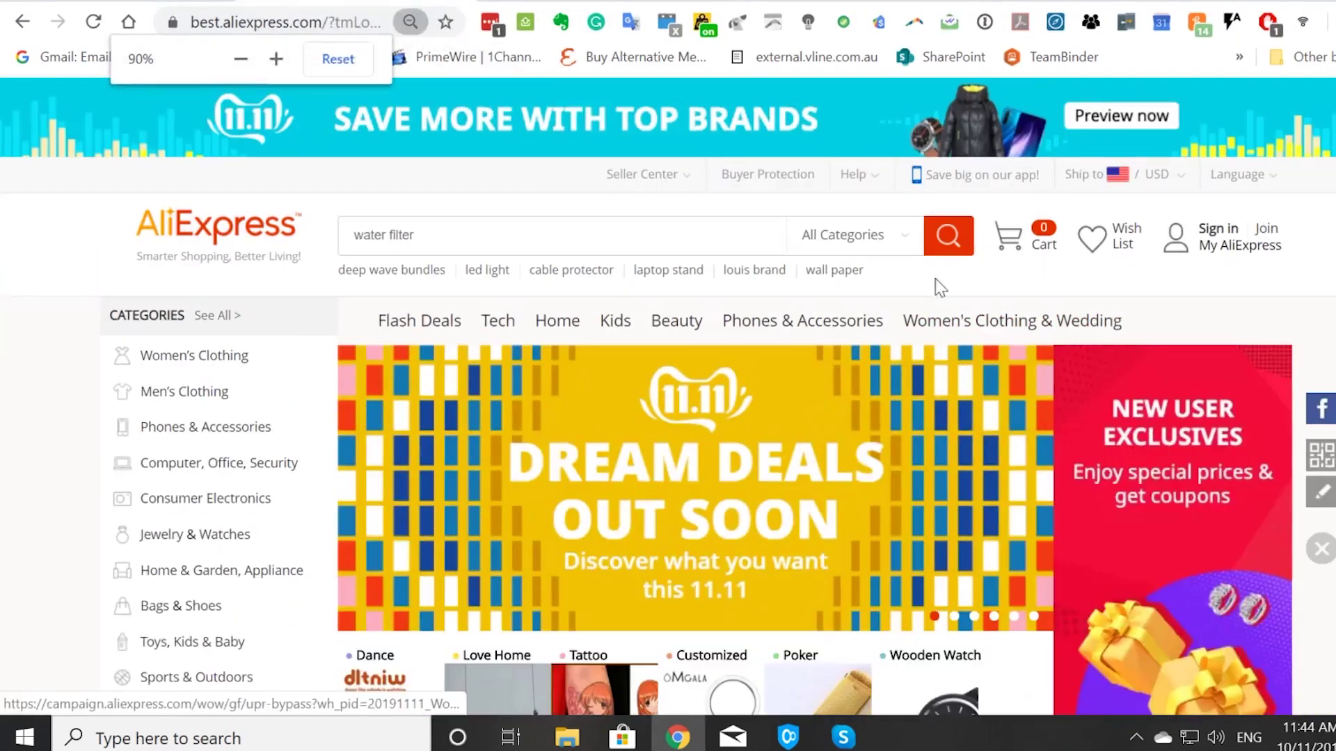
mouse_move(644, 175)
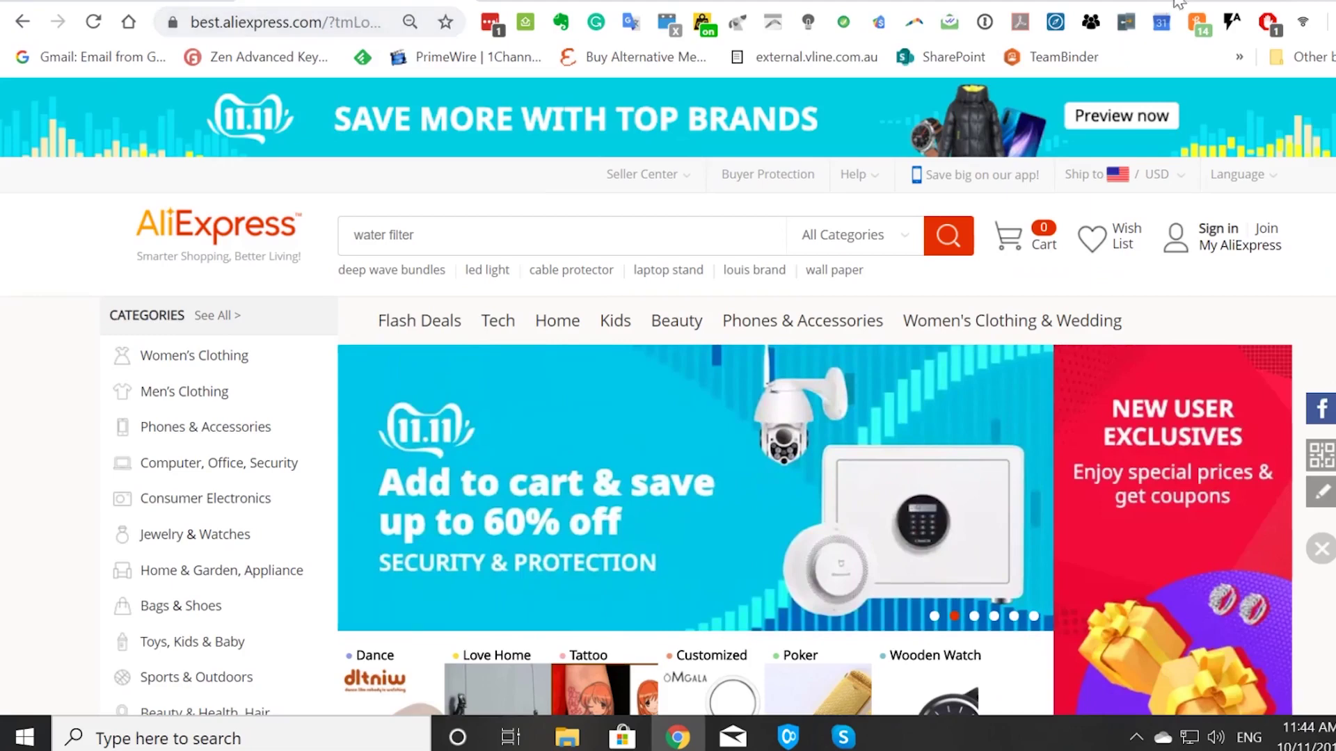
Load the aliexpress.com home page and open its Top Selection page.
key(ctrl+t)
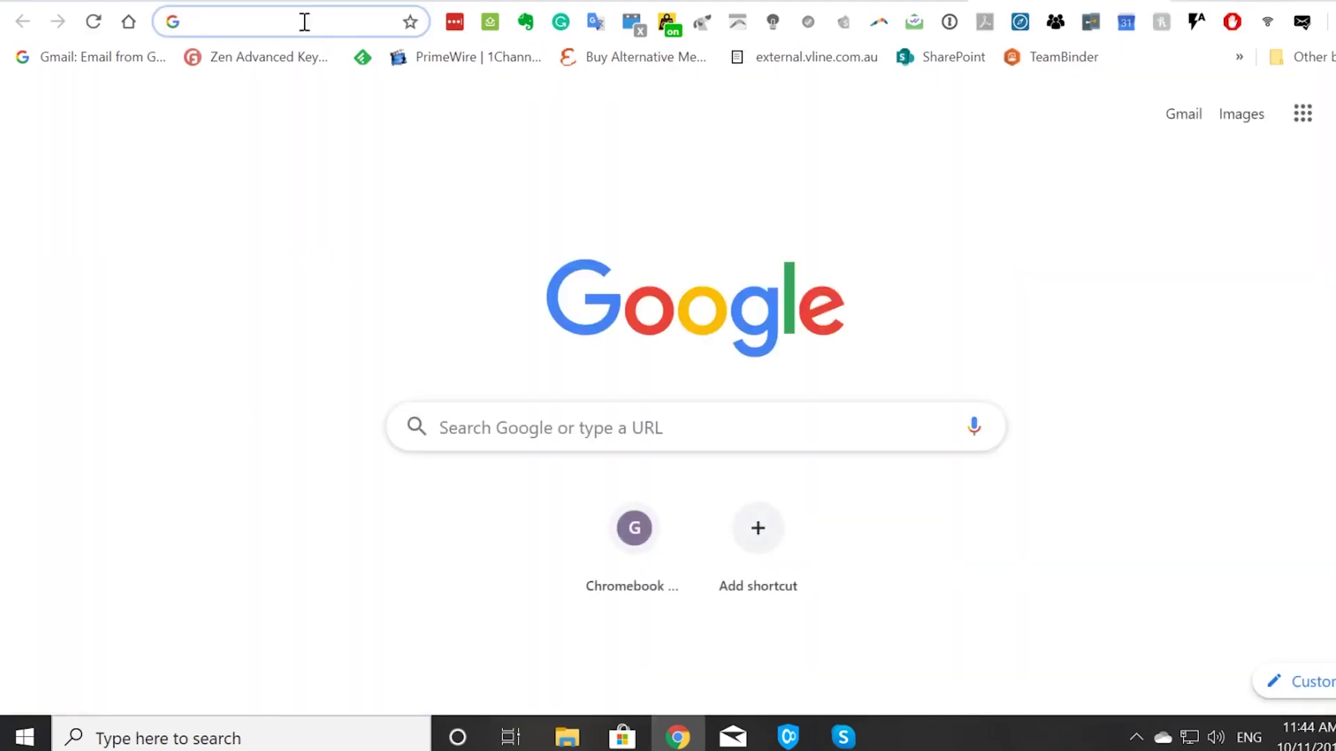
key(ctrl+w)
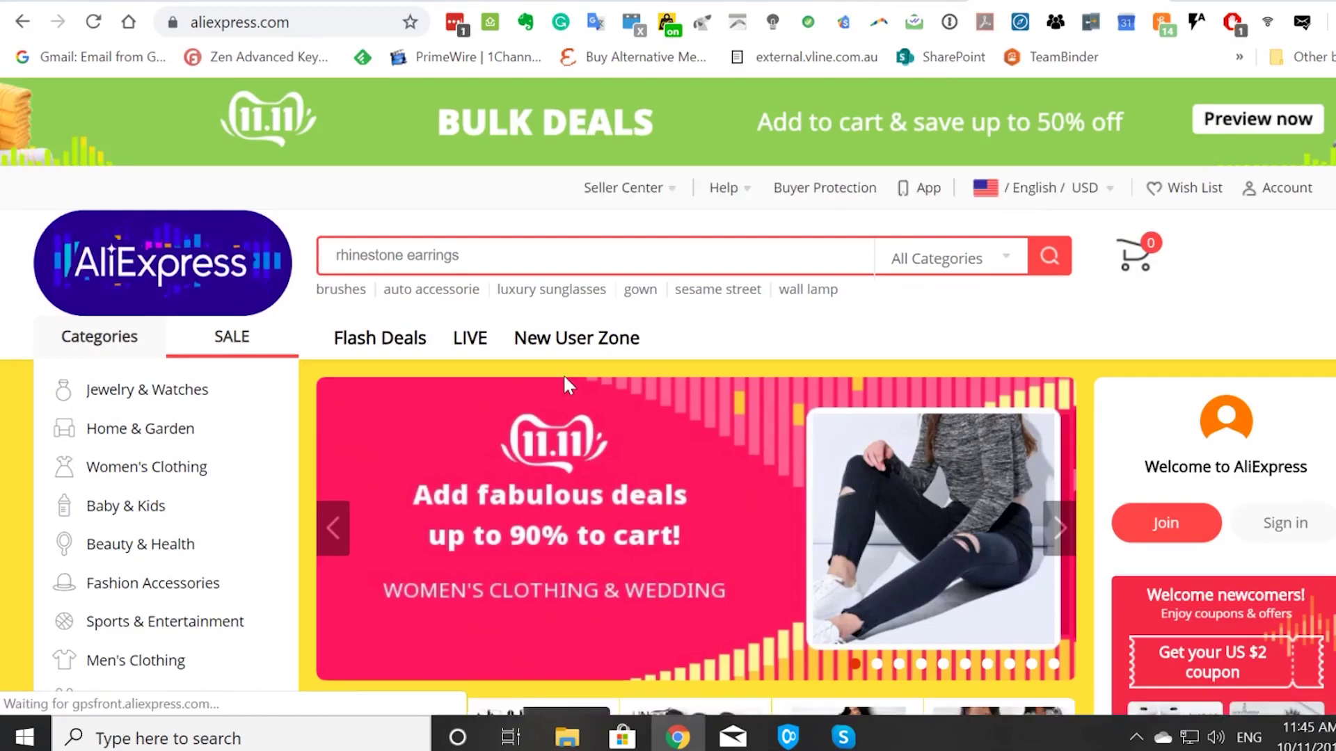
scroll(571, 376, down, 2)
scroll(572, 381, down, 9)
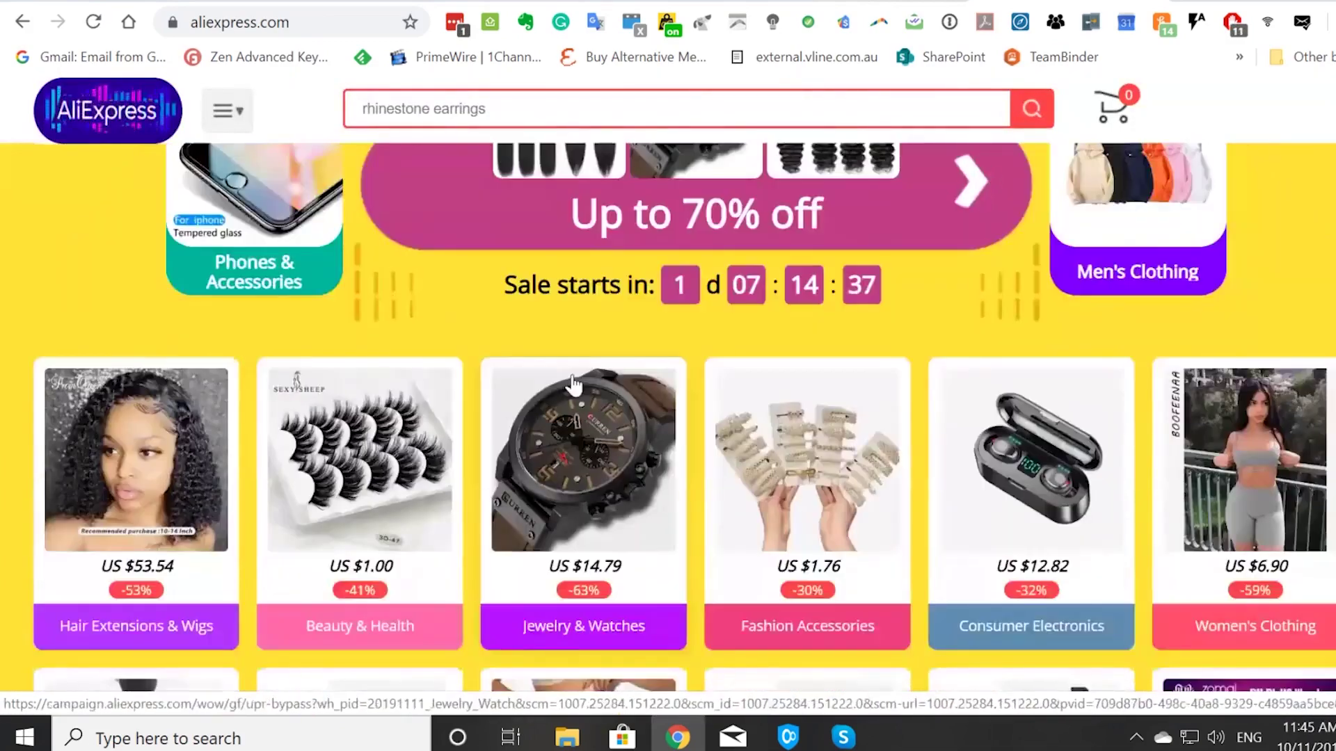
scroll(572, 383, down, 3)
click(153, 273)
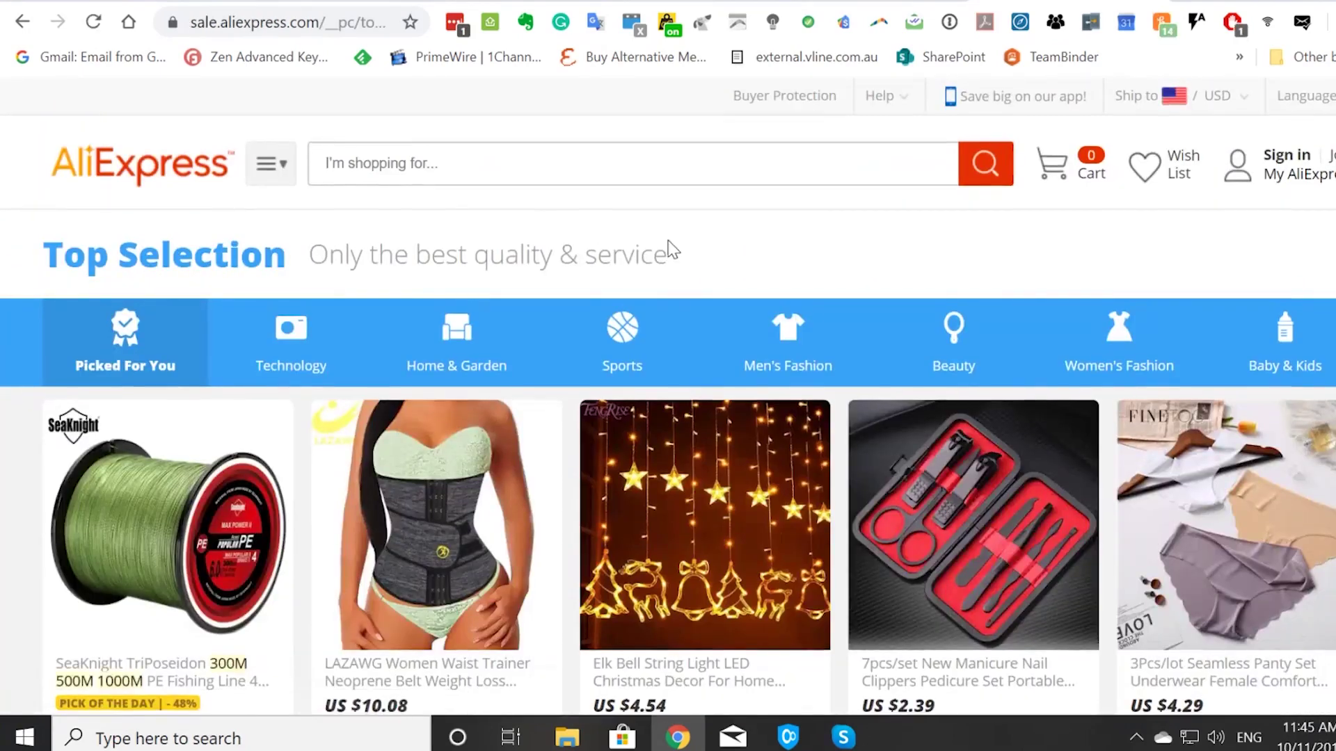
Browse the Picked For You products in Top Selection, examining their prices and positive feedback.
scroll(669, 250, down, 5)
scroll(669, 248, down, 3)
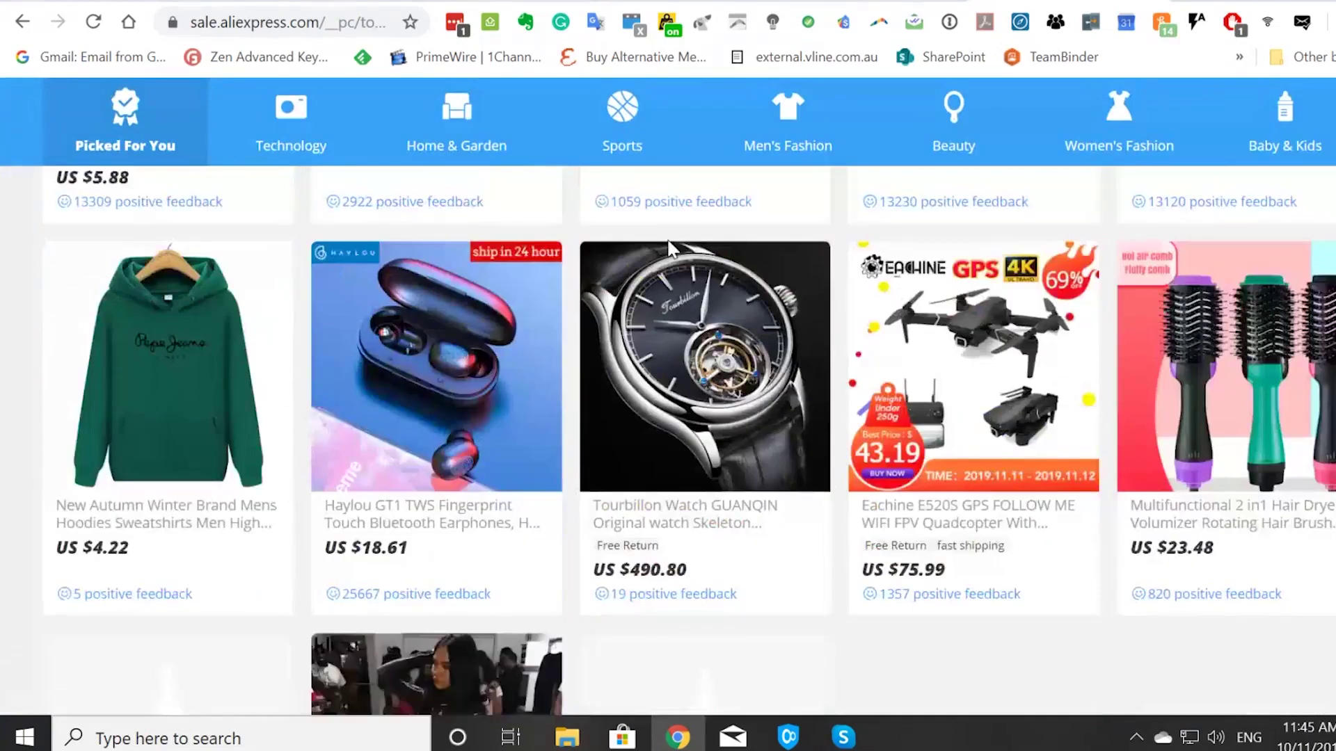
scroll(669, 250, down, 3)
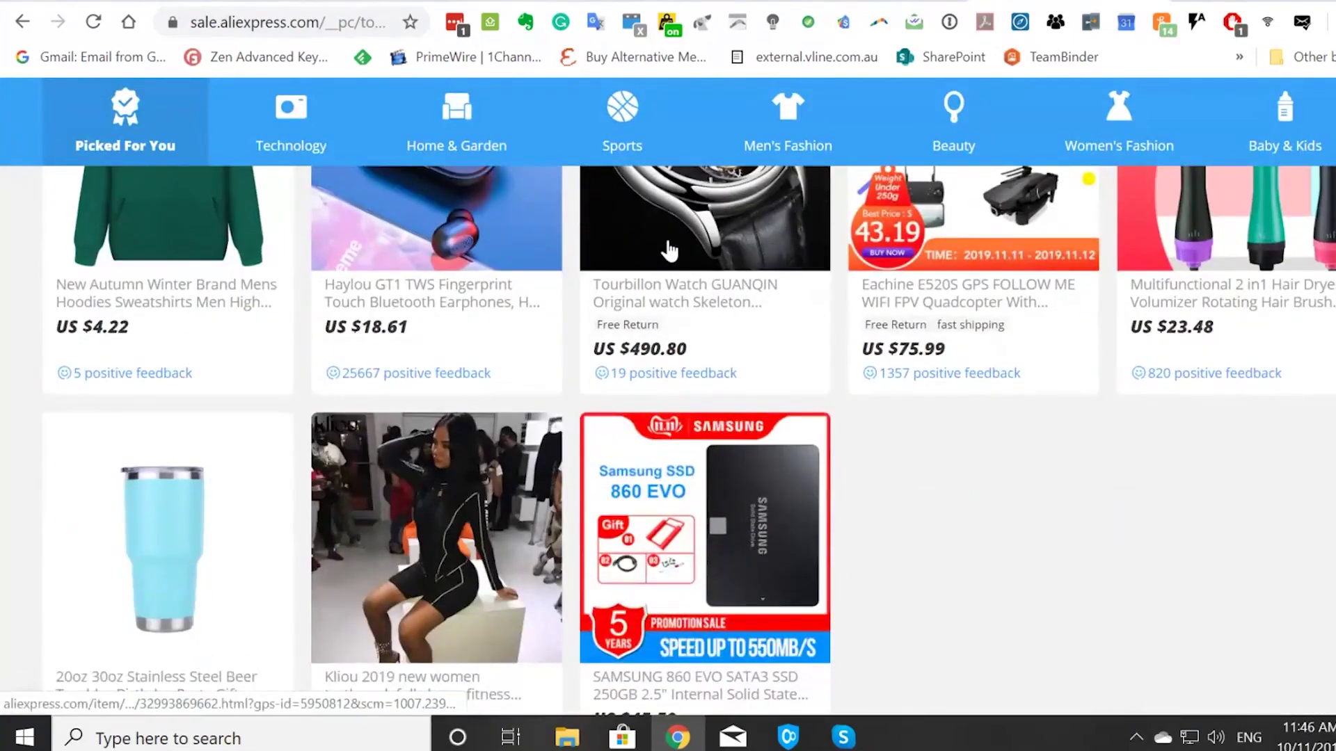
scroll(670, 250, up, 12)
scroll(669, 251, down, 2)
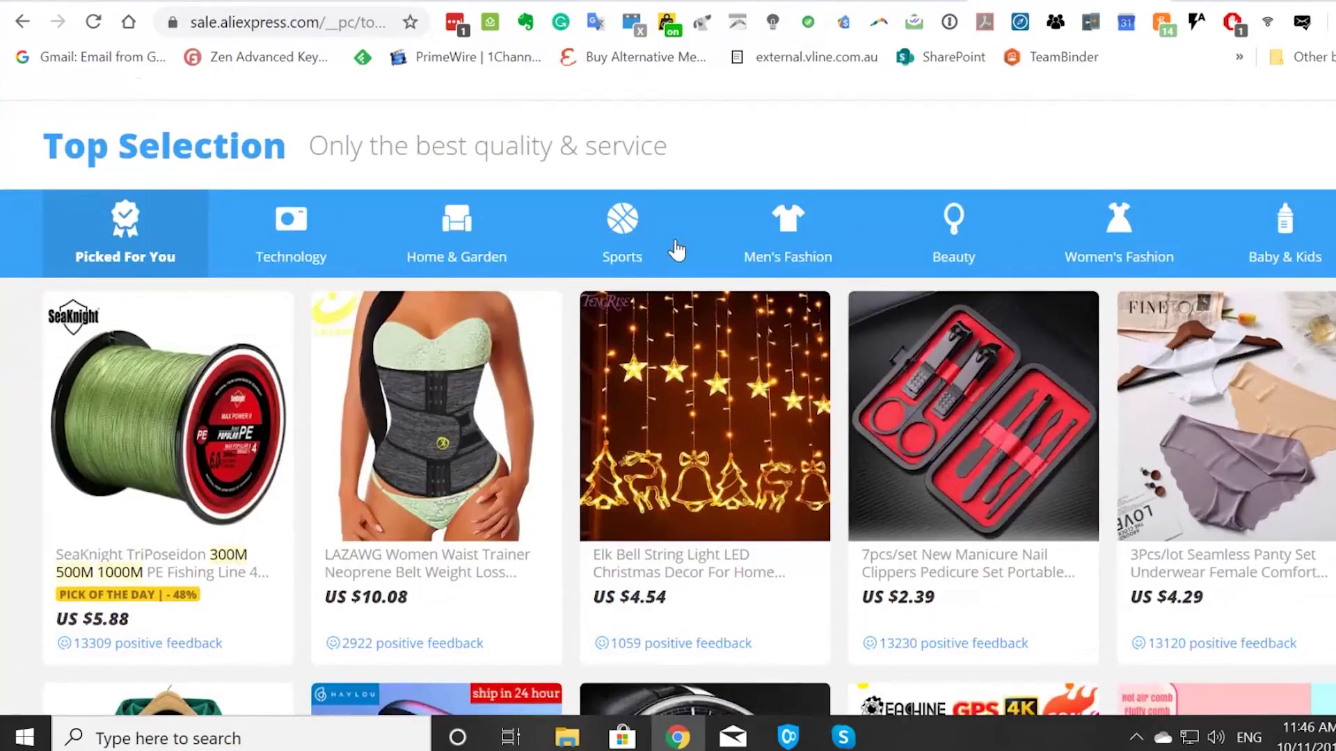
scroll(403, 272, down, 2)
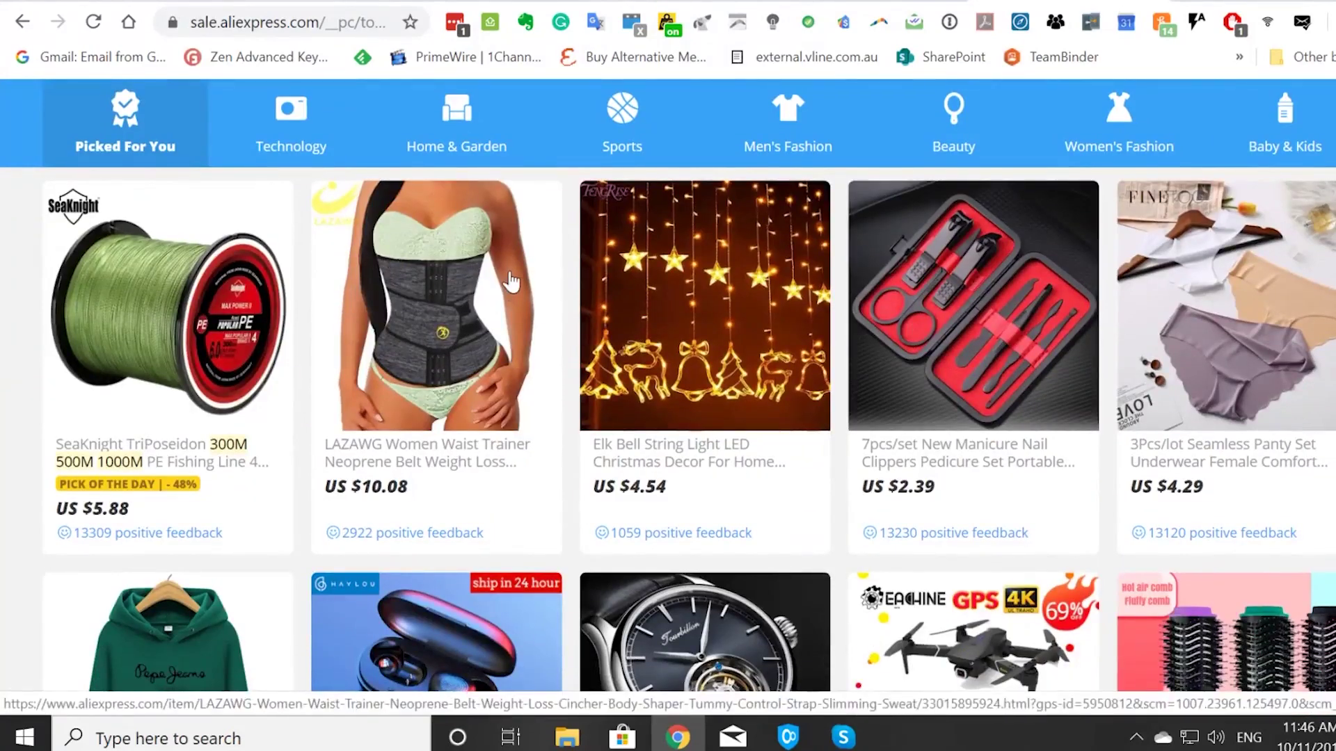
scroll(511, 282, down, 4)
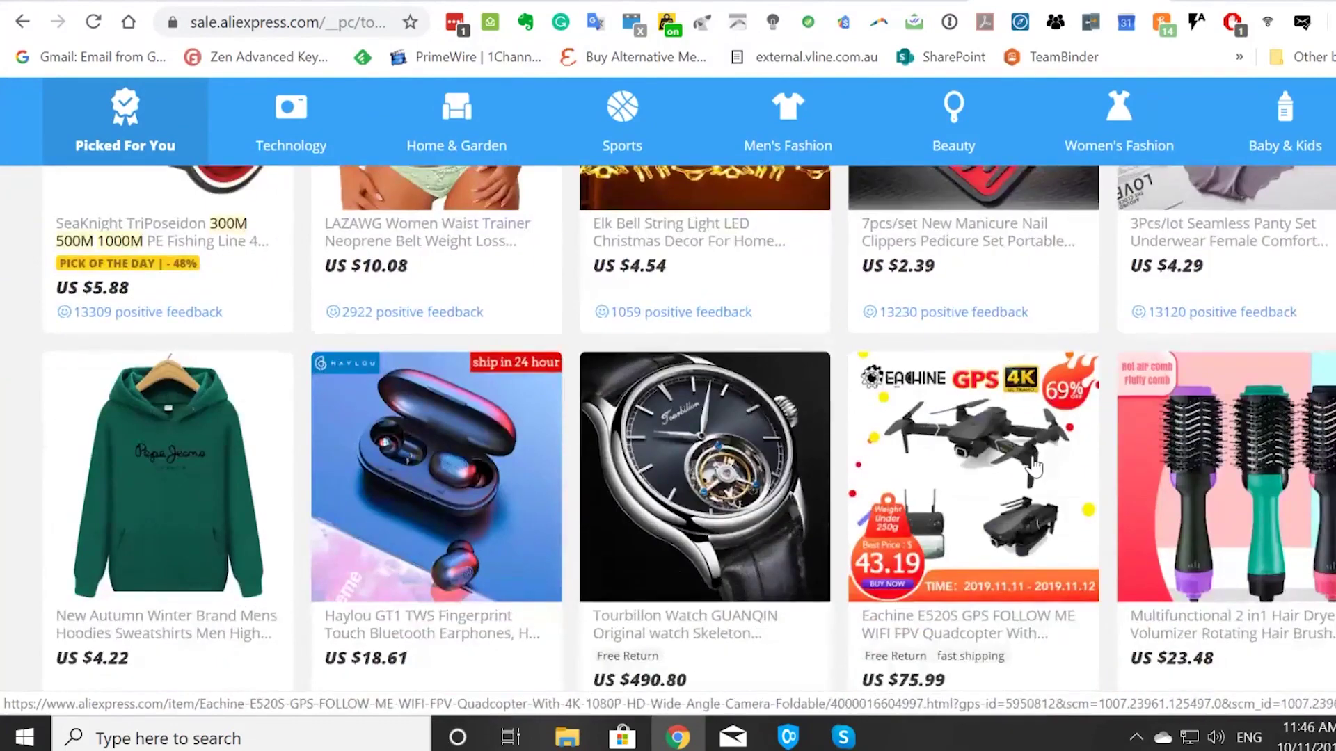
scroll(1034, 465, down, 2)
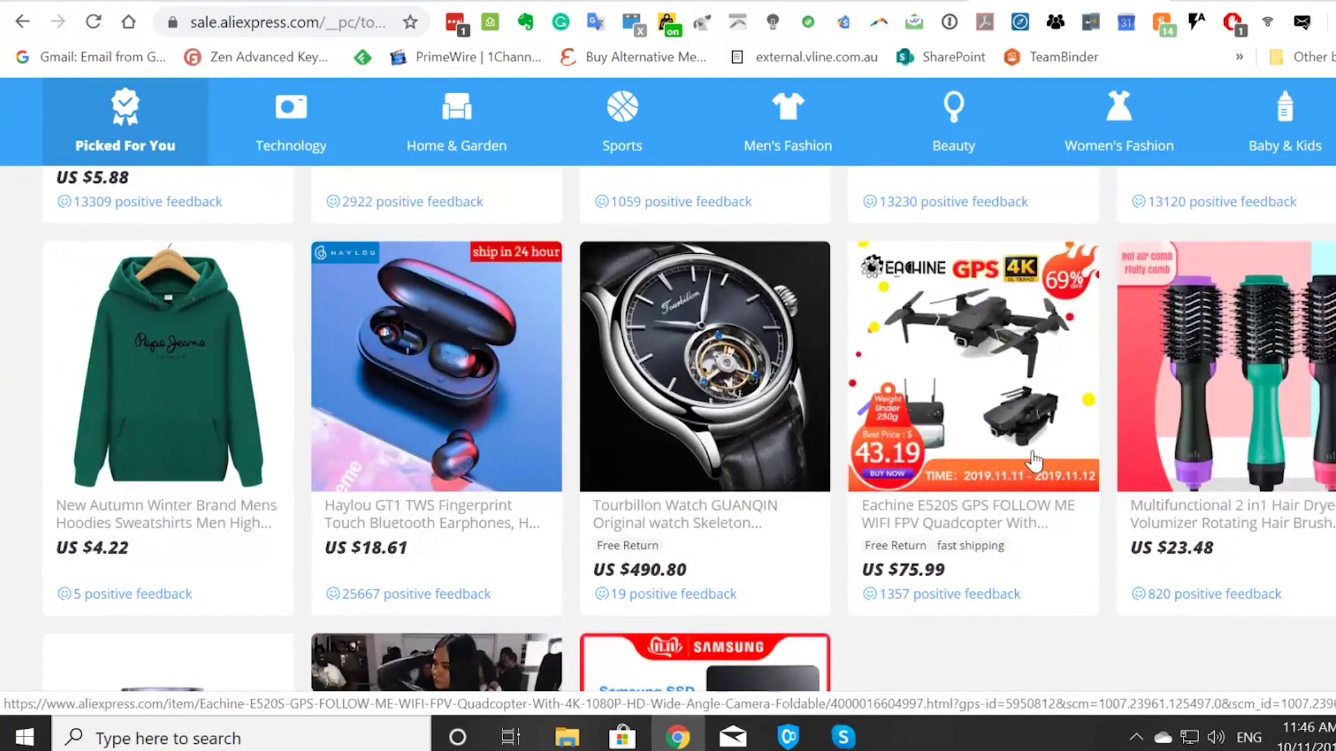
Open the Eachine E520S GPS quadcopter listing and view its price, color and shipping origin options.
click(997, 402)
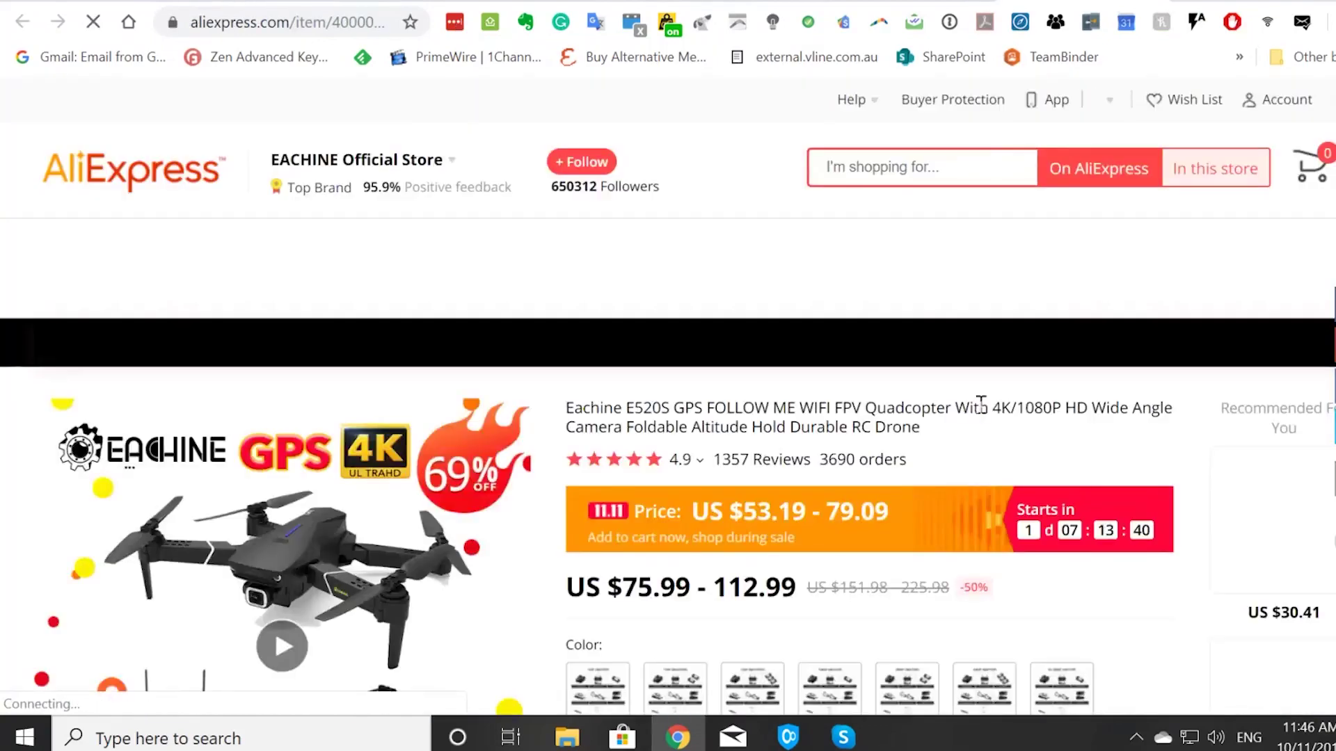
scroll(977, 406, down, 2)
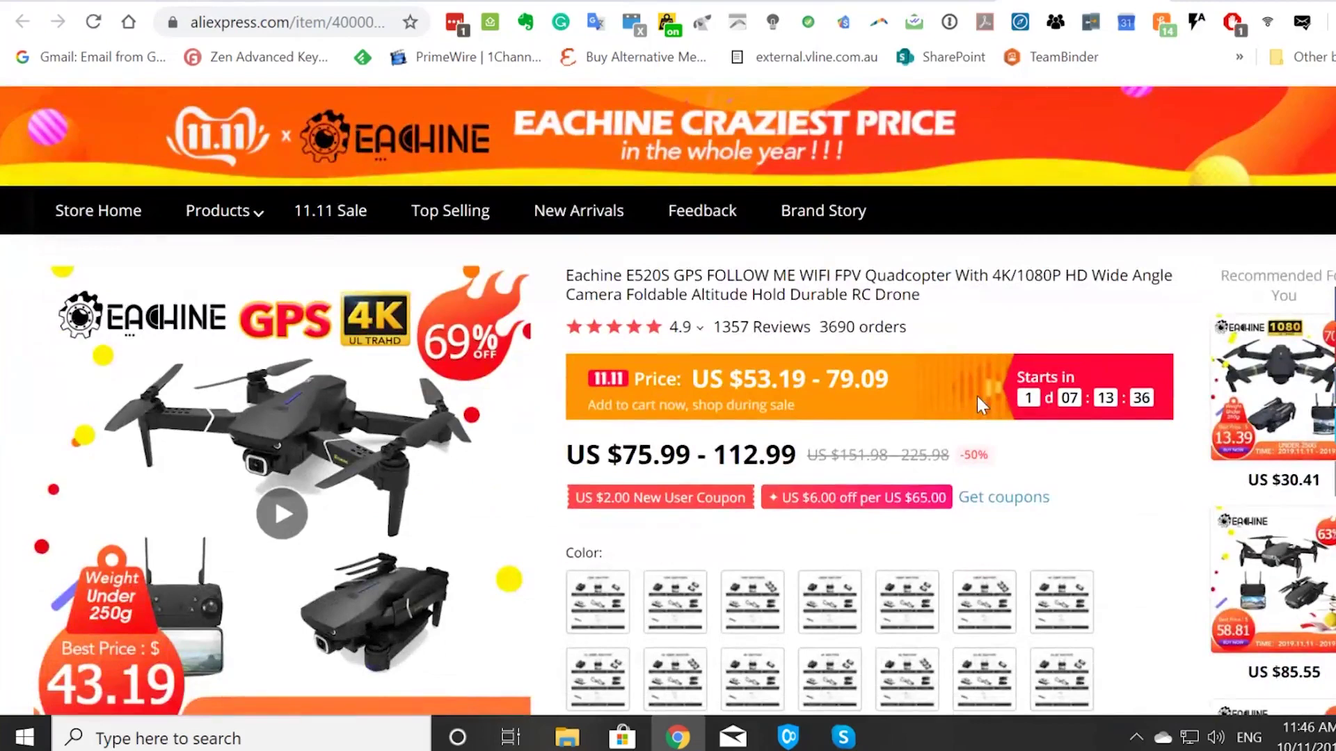
scroll(977, 397, down, 2)
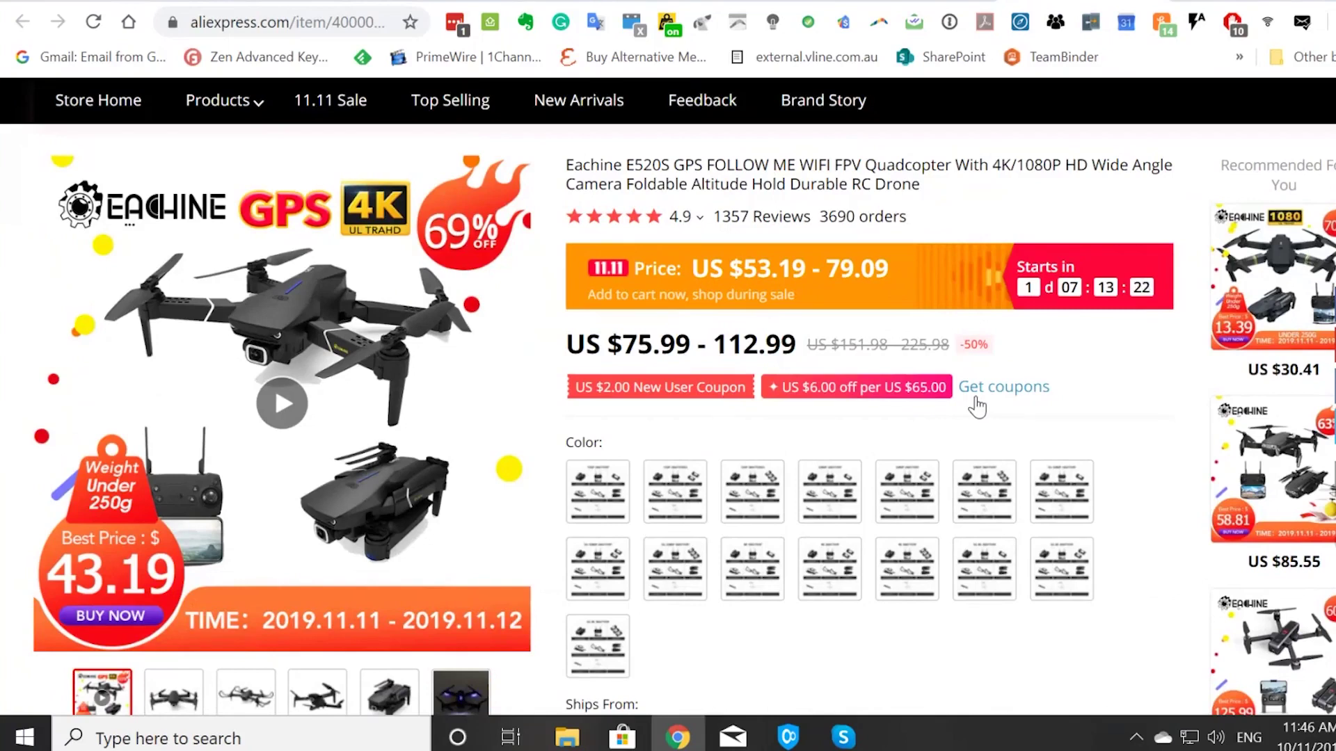
scroll(977, 407, down, 3)
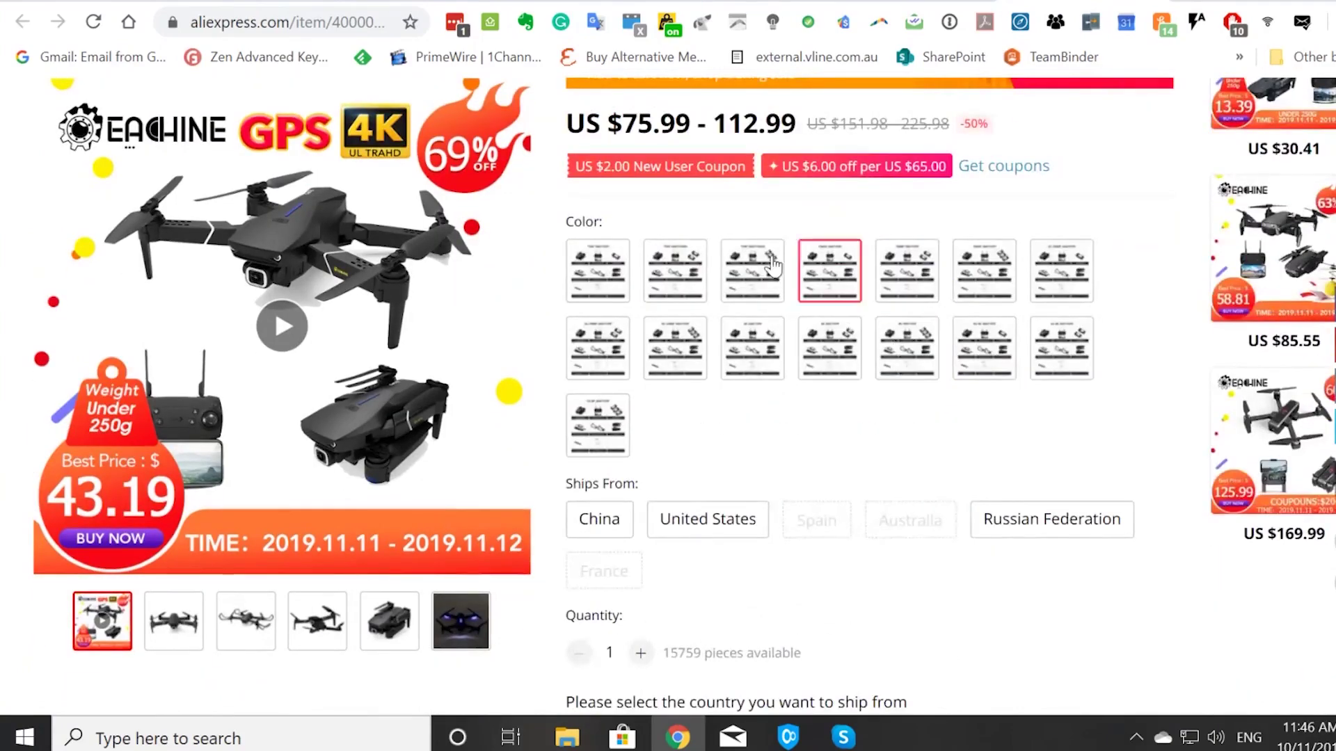
Examine the drone listing's ratings, order volume, pricing, purchase options and overview section.
click(920, 2)
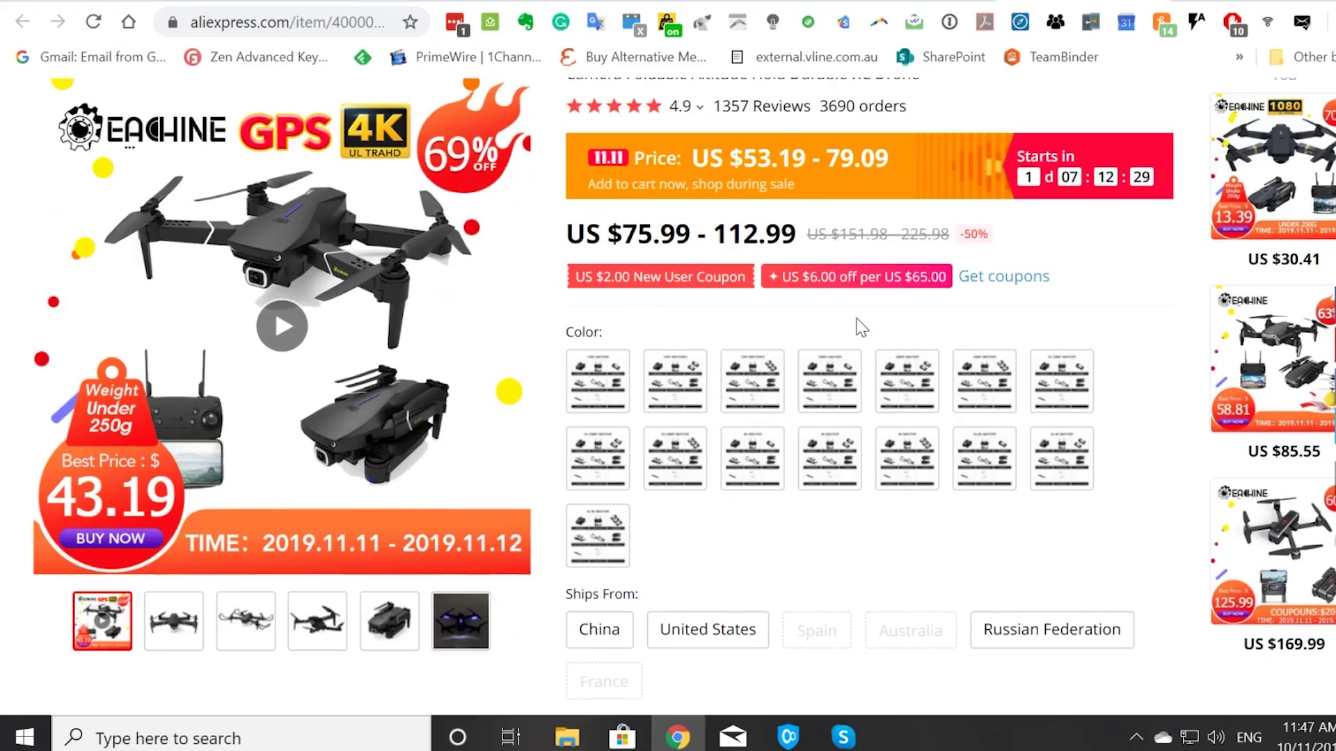
scroll(861, 327, up, 2)
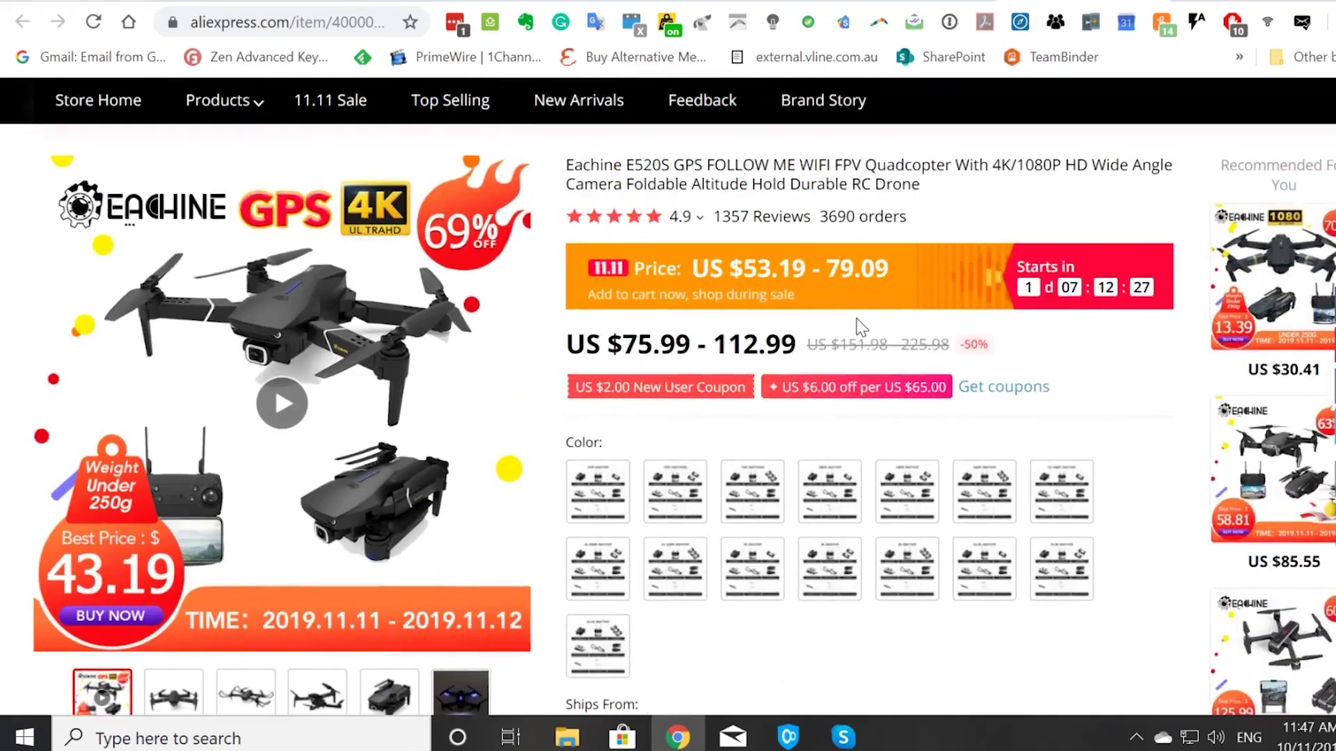
scroll(861, 327, down, 3)
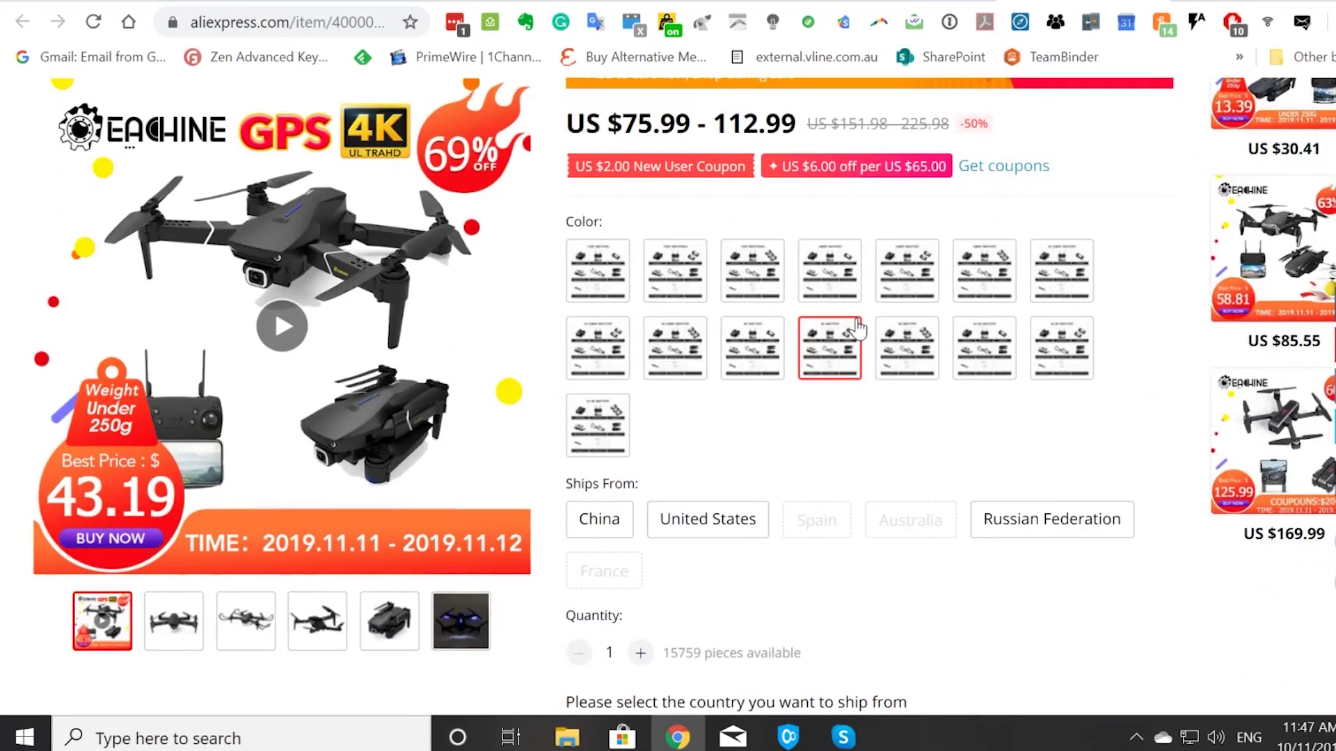
scroll(857, 327, up, 5)
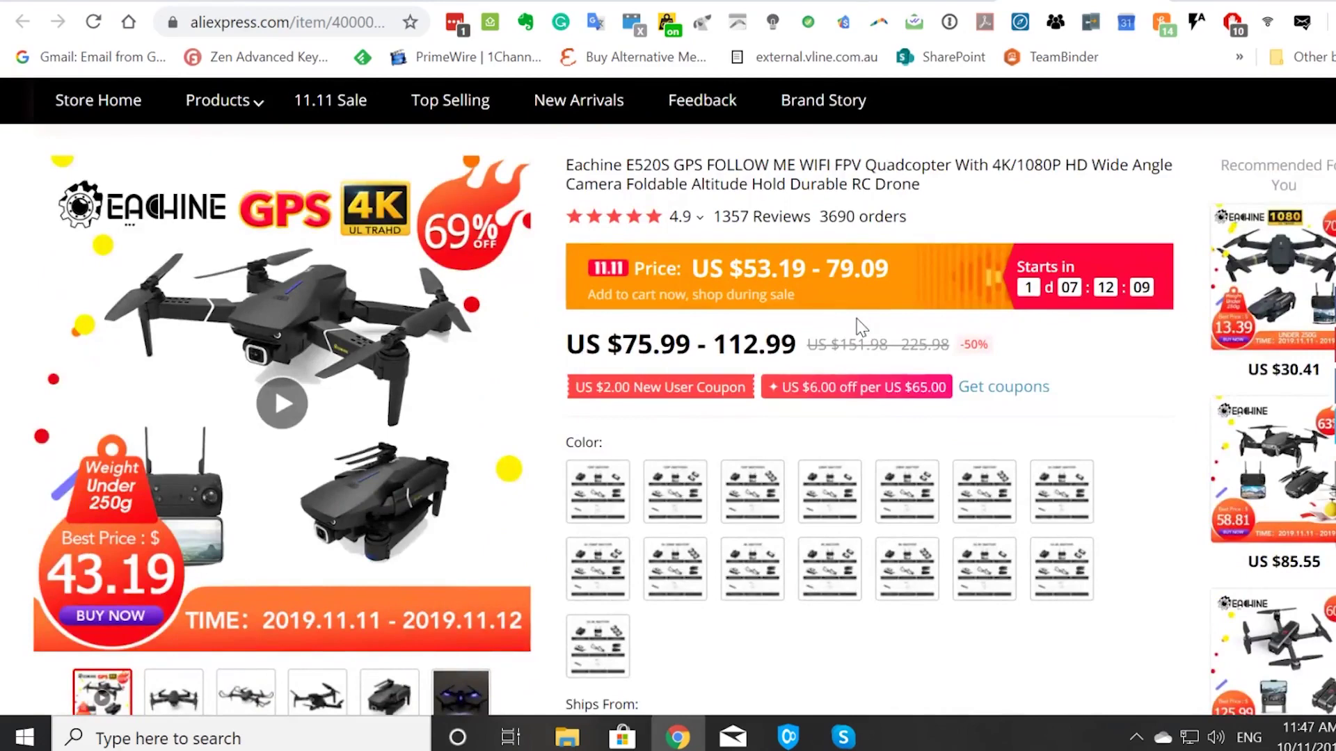
scroll(860, 326, down, 5)
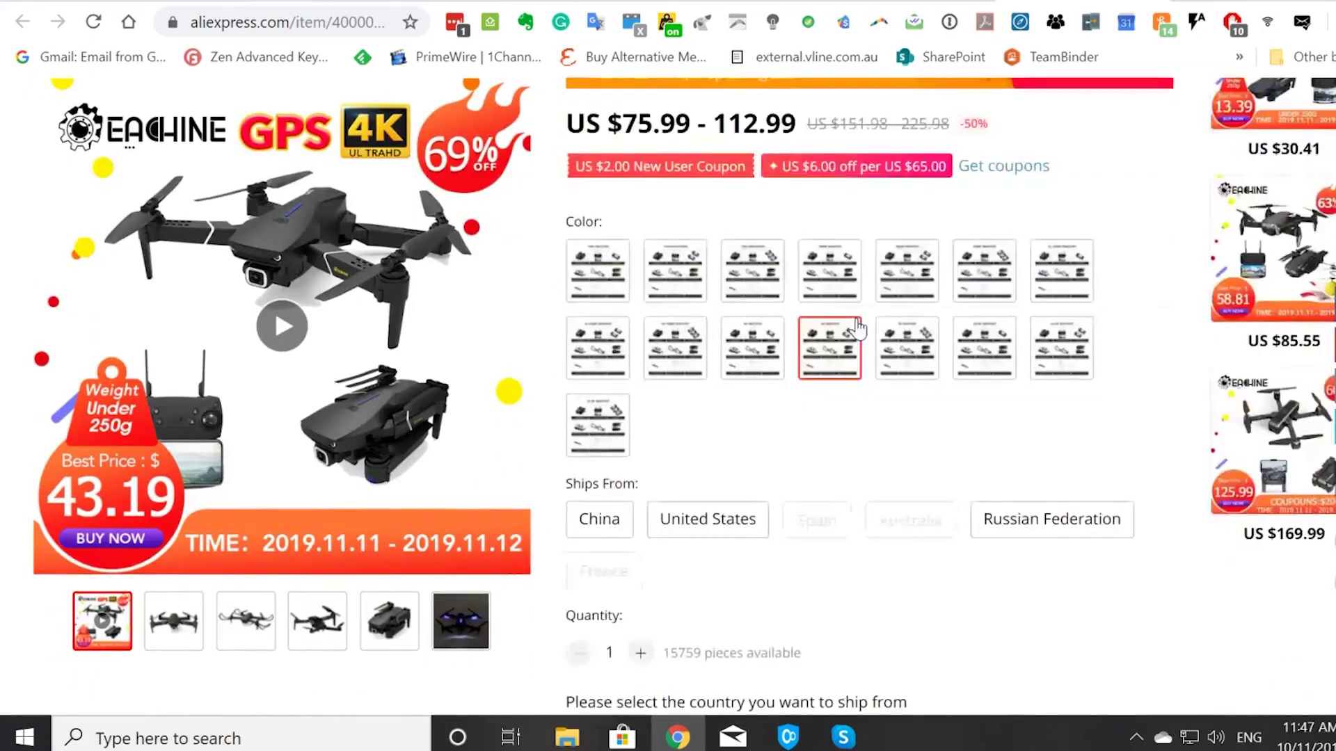
scroll(861, 327, down, 10)
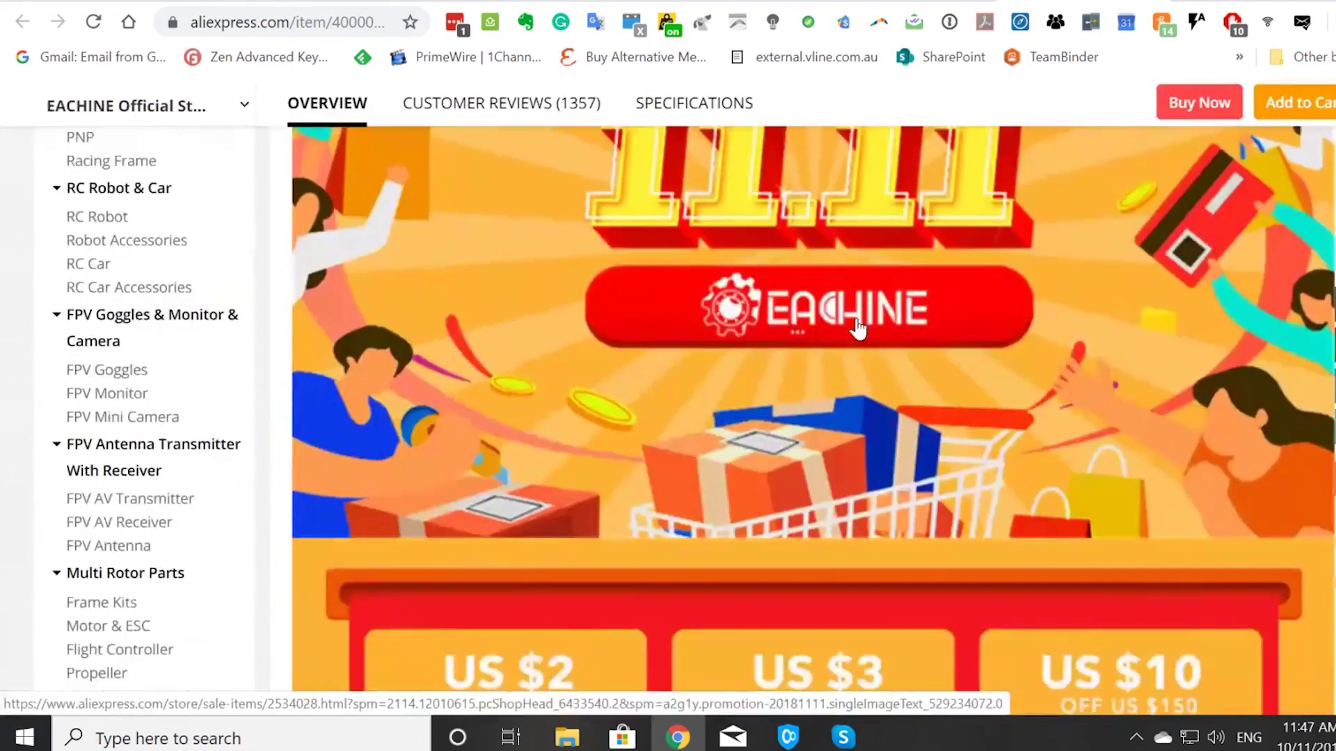
scroll(857, 328, up, 7)
scroll(858, 328, up, 6)
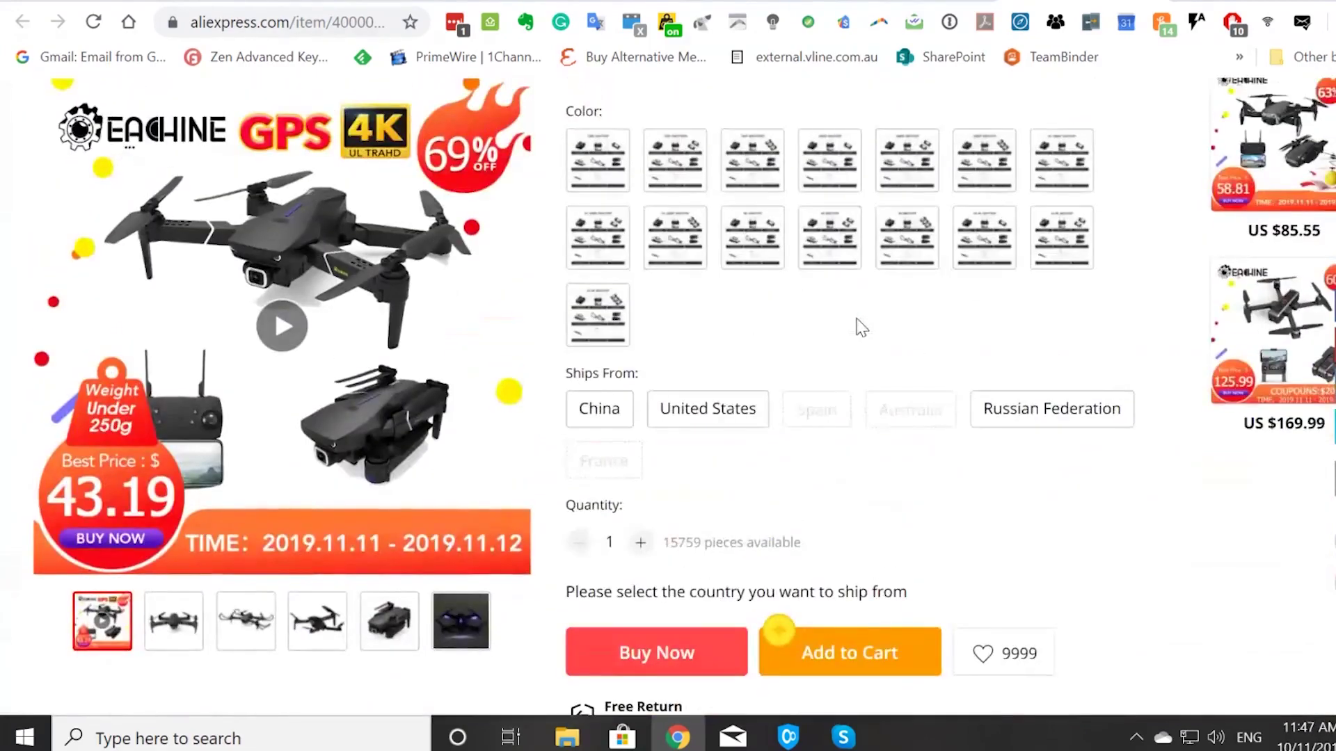
scroll(861, 327, up, 5)
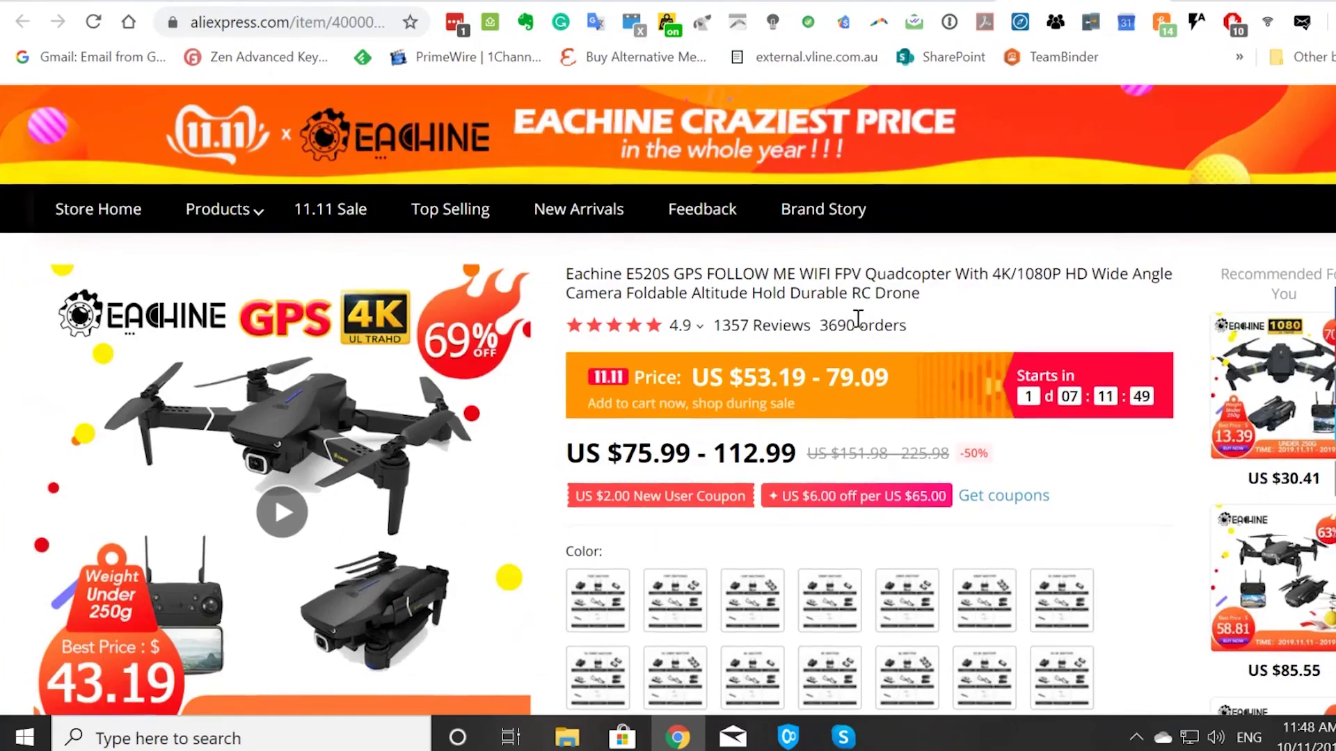
scroll(858, 320, down, 1)
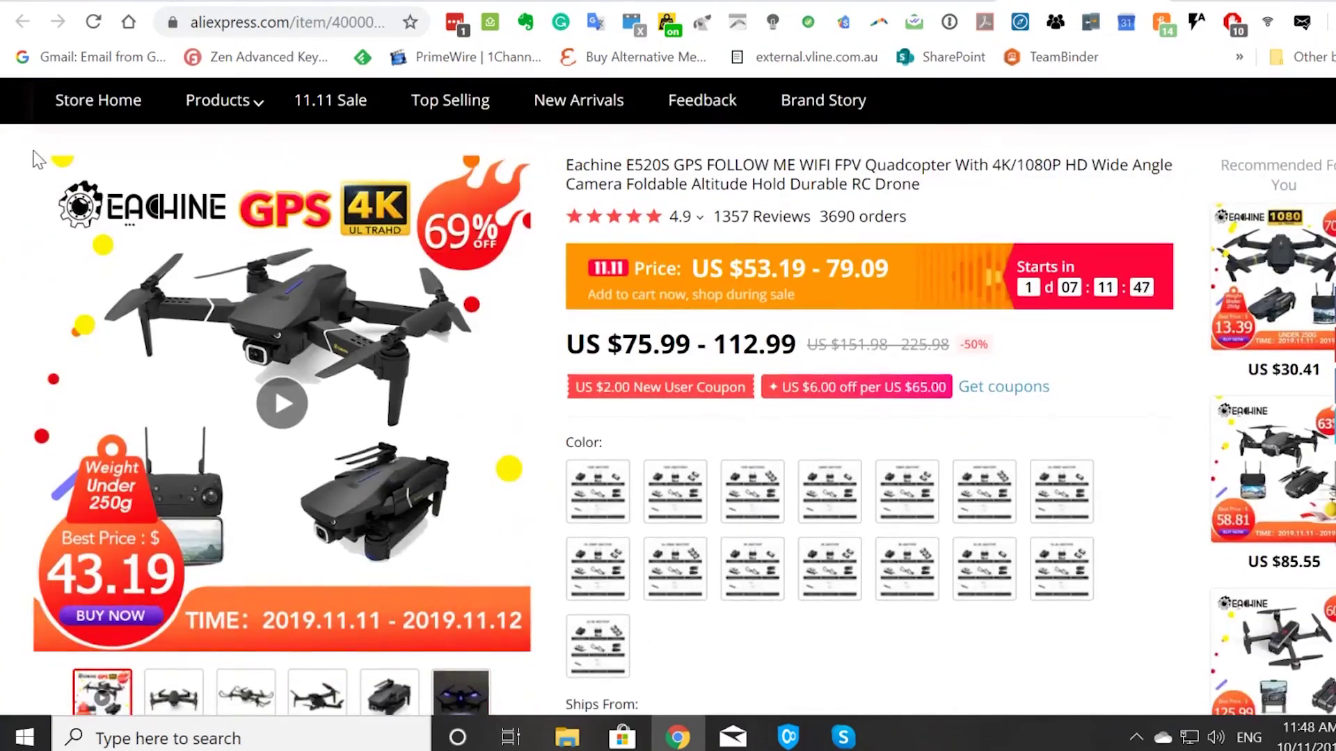
scroll(675, 373, down, 15)
scroll(675, 372, up, 2)
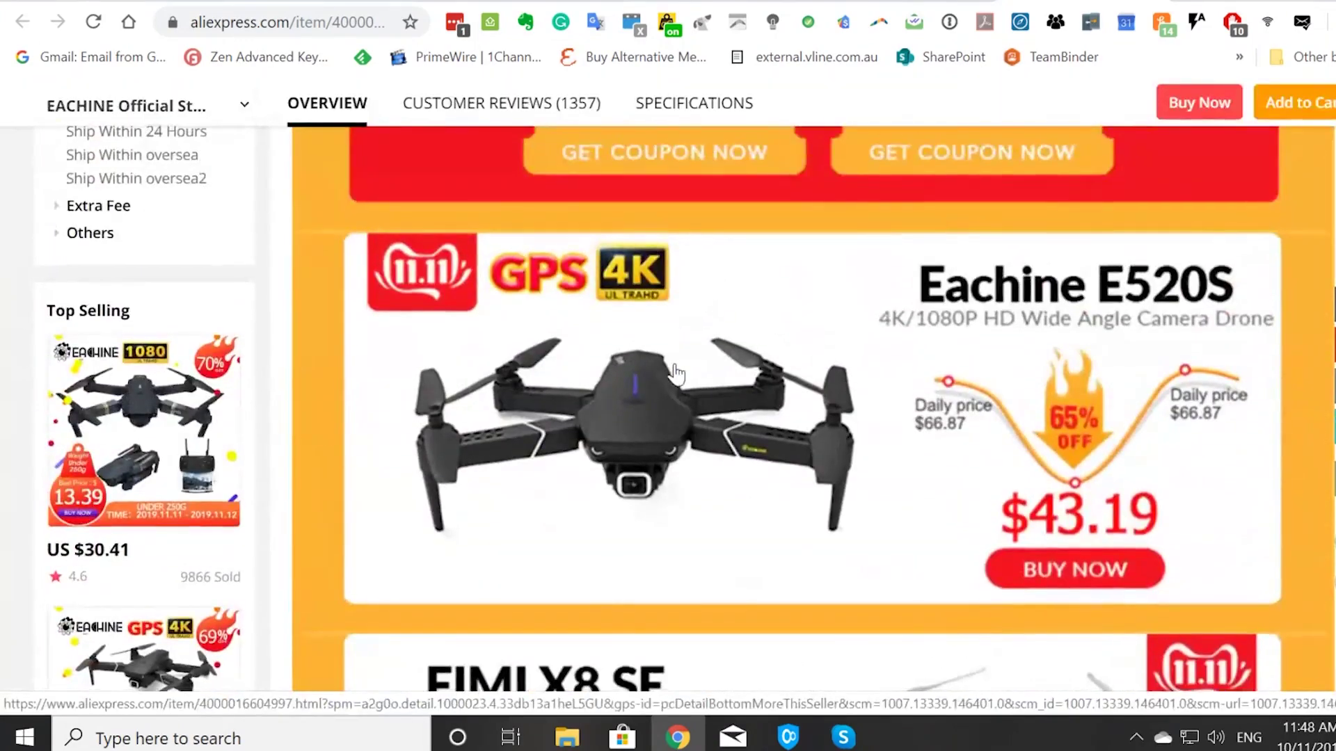
Start saving the drone photo from the listing overview and create a folder named Ebay on the Desktop for it.
scroll(675, 373, down, 15)
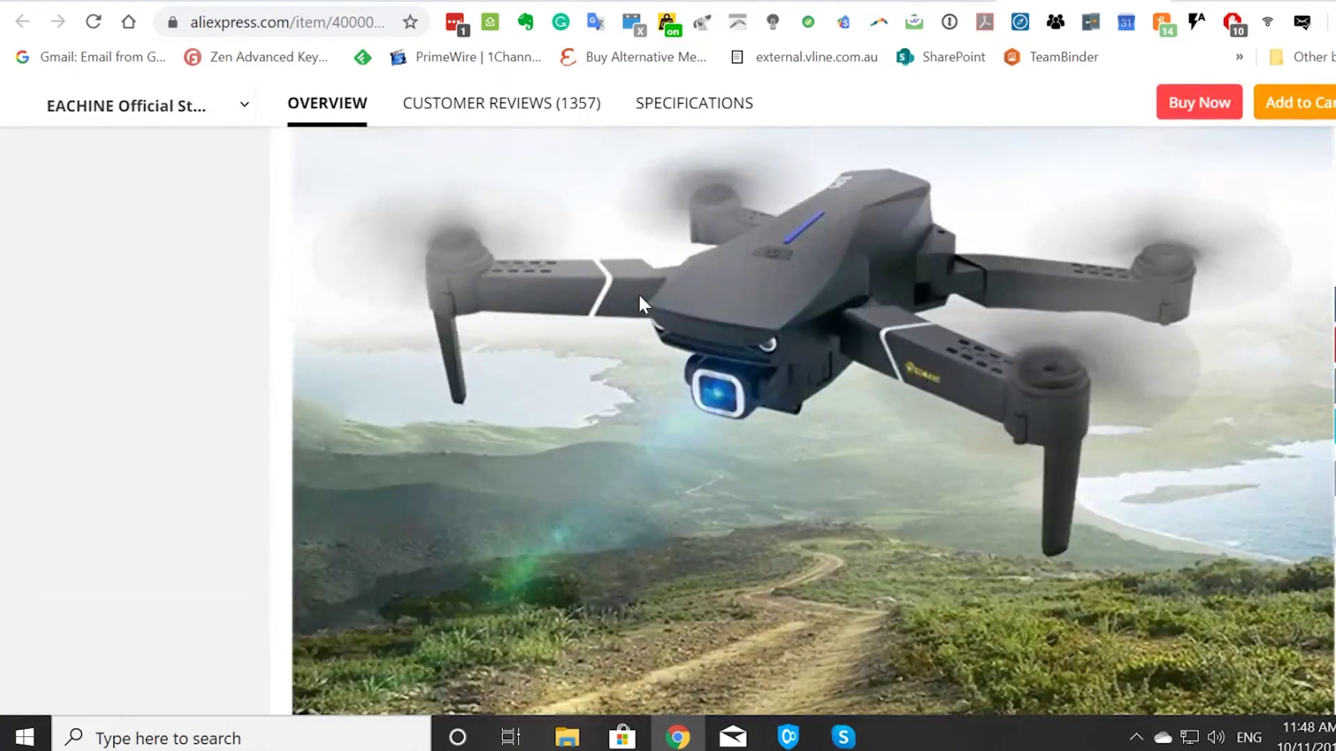
right_click(640, 303)
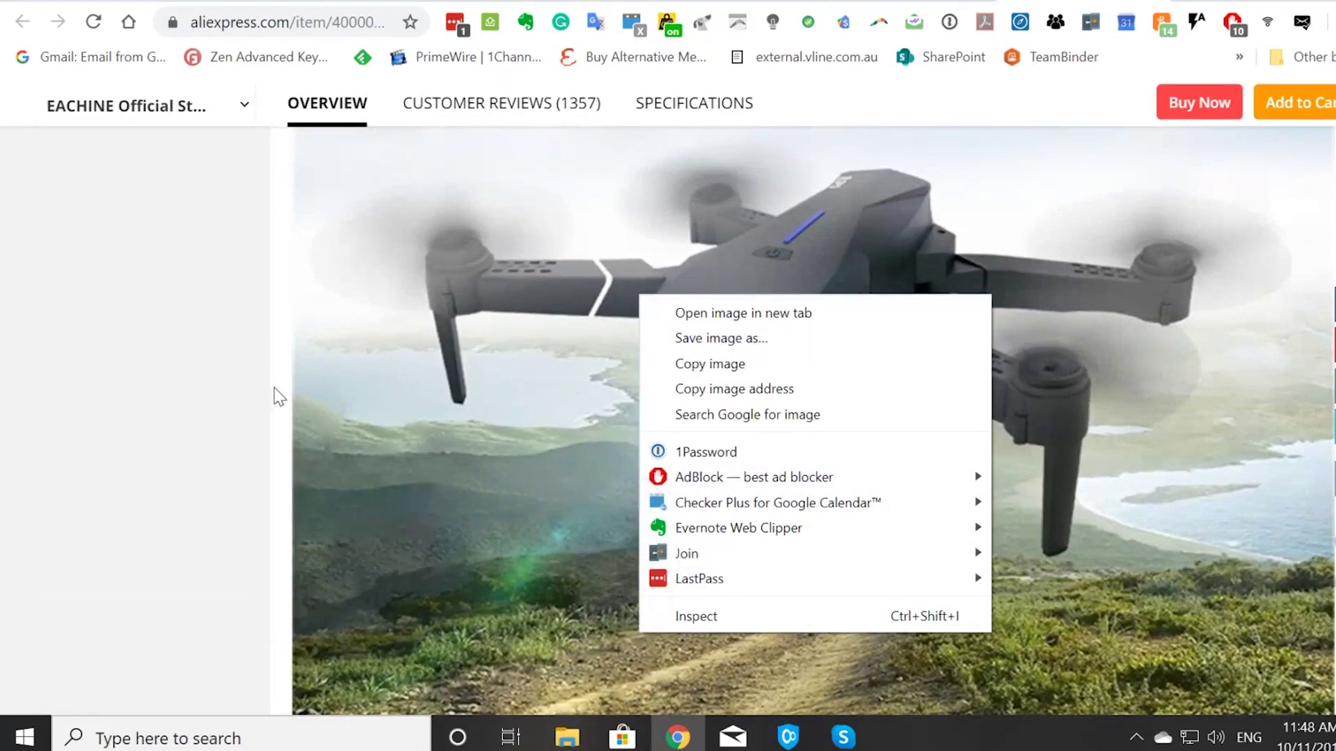
click(709, 341)
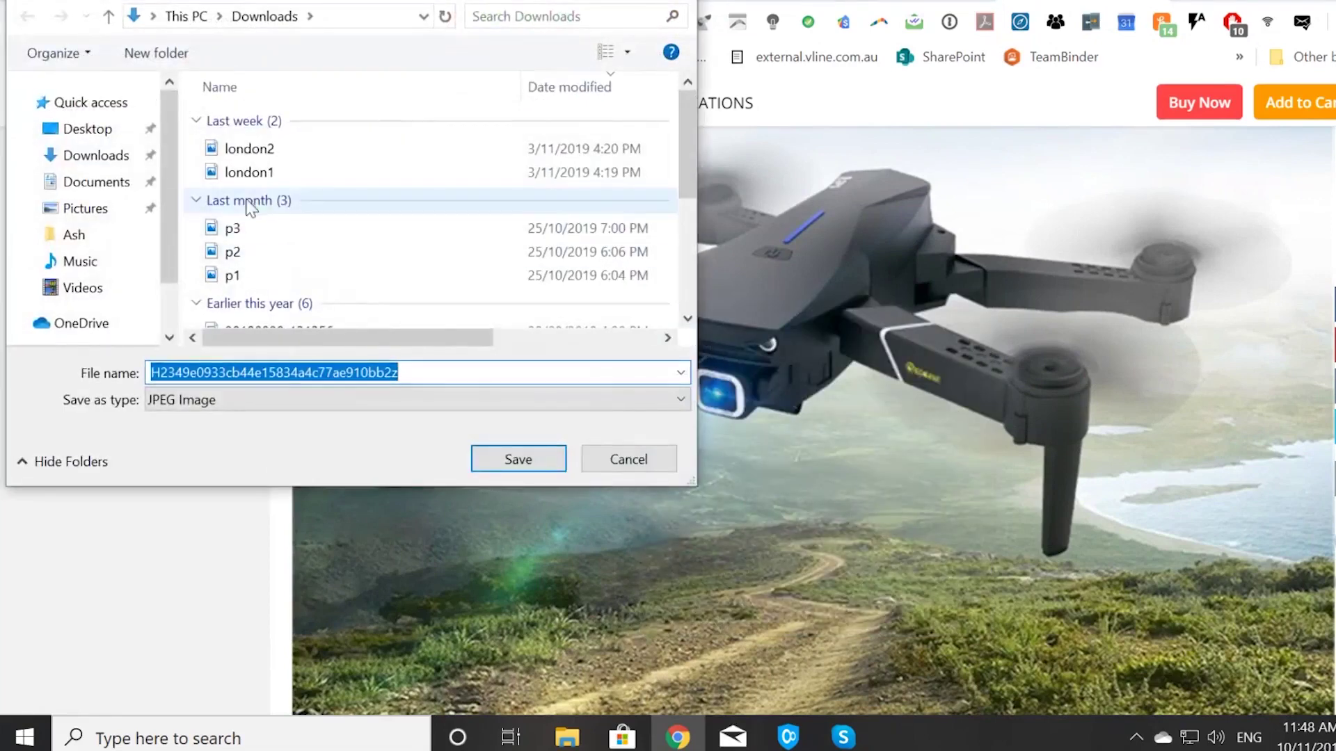
click(89, 130)
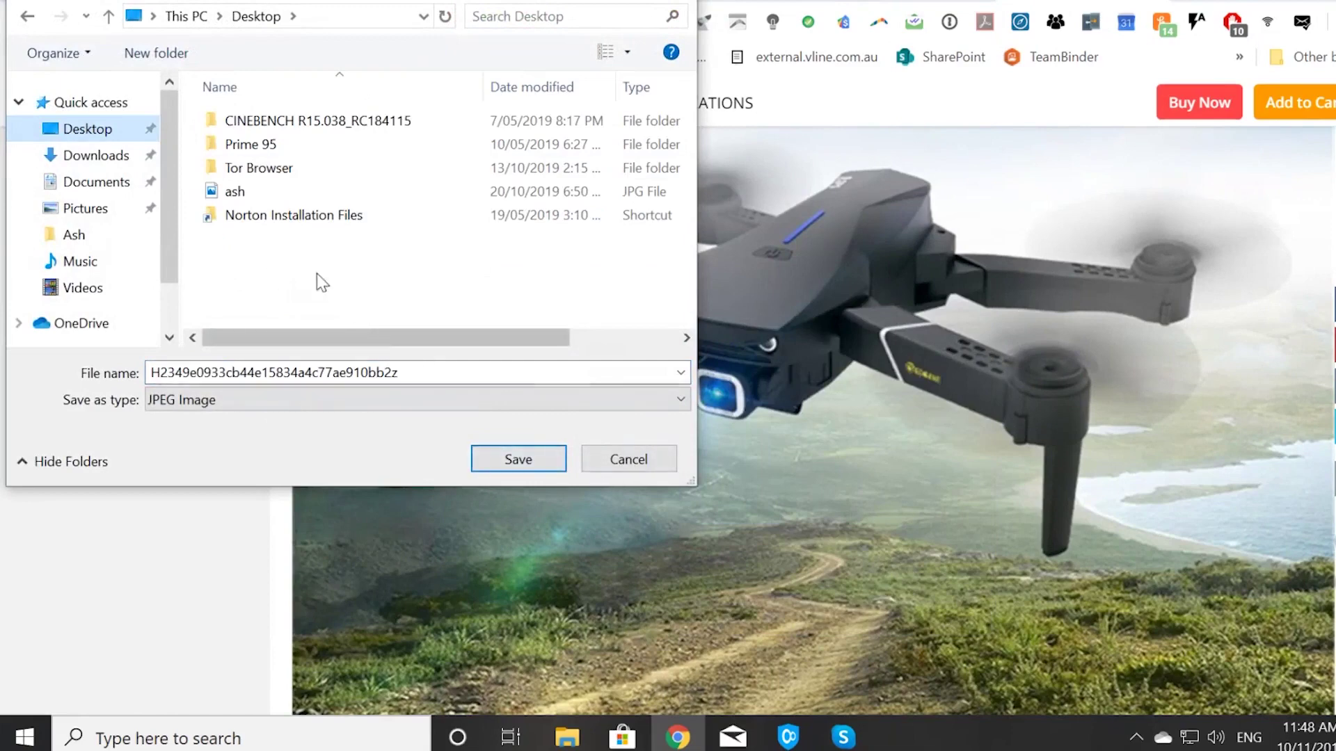
right_click(290, 256)
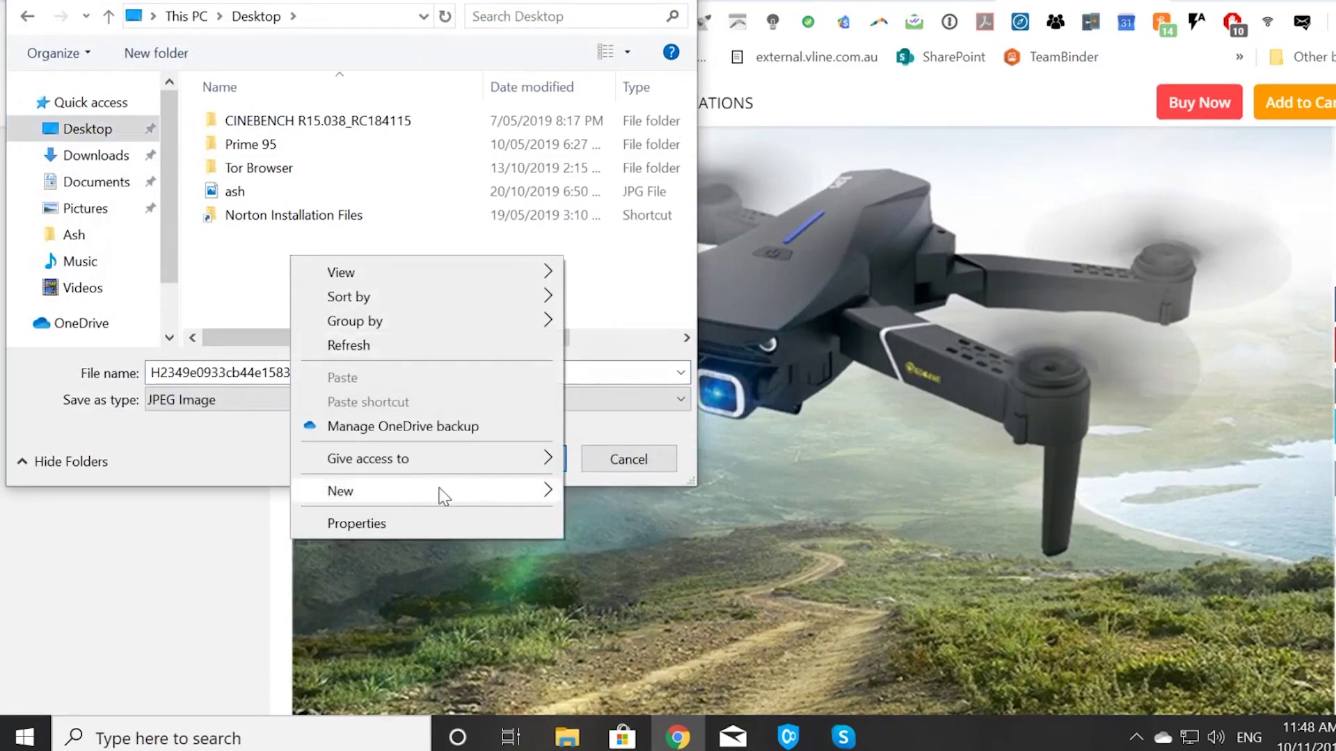
mouse_move(441, 491)
click(615, 214)
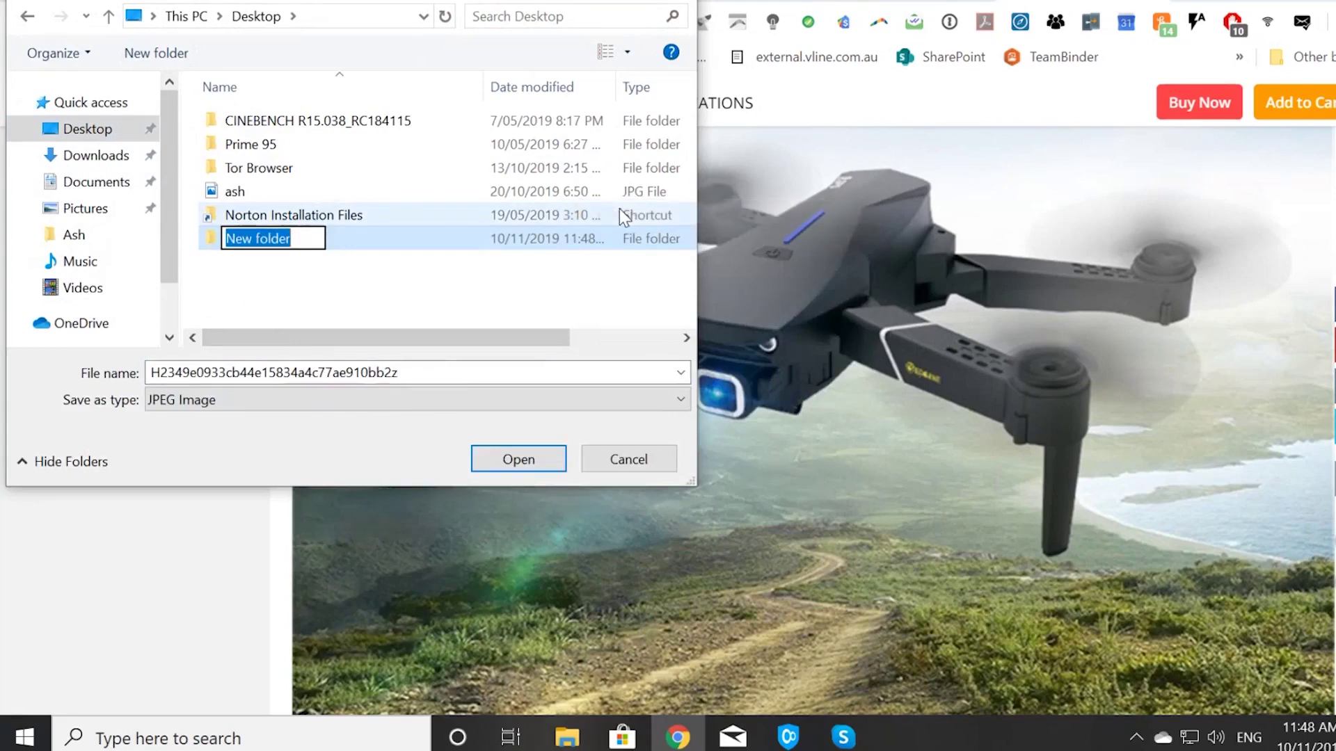
text(Ebay)
key(Return)
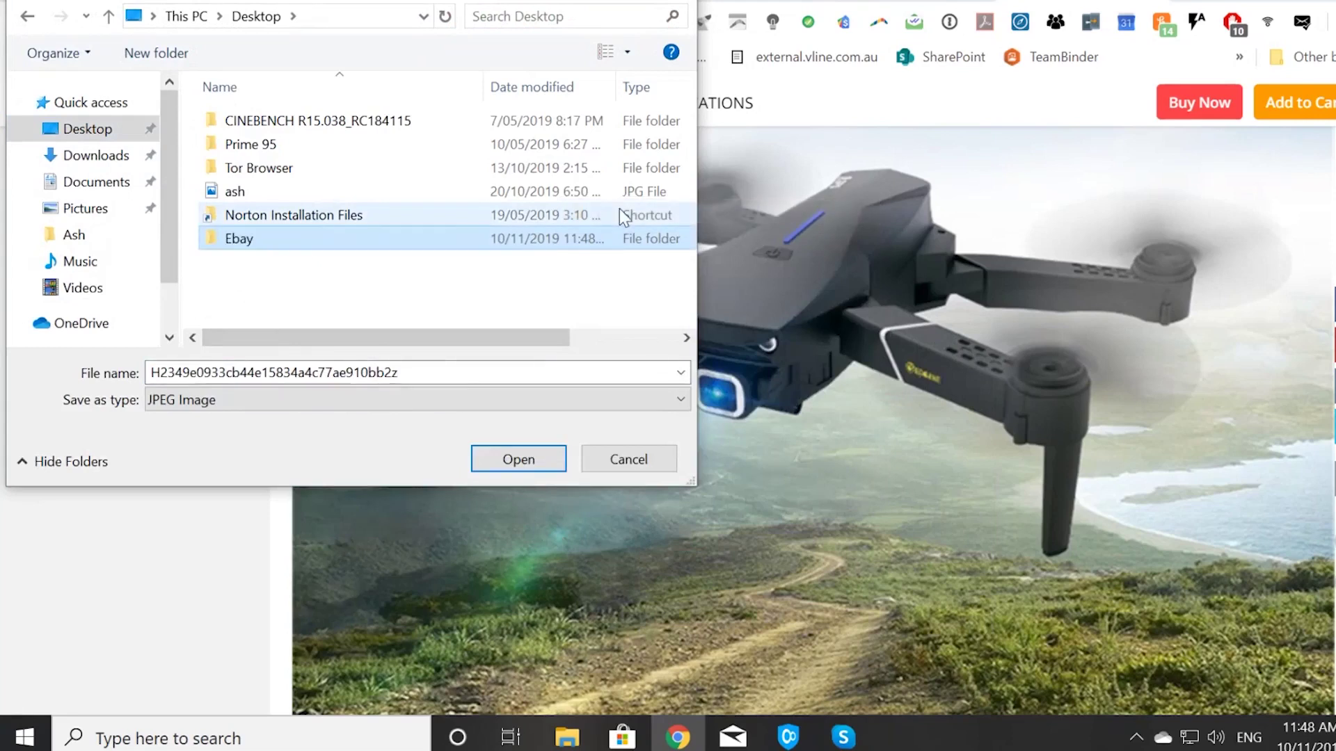
Save the drone picture as Photo1 in JPEG format inside the Ebay folder and dismiss the download notice.
click(529, 464)
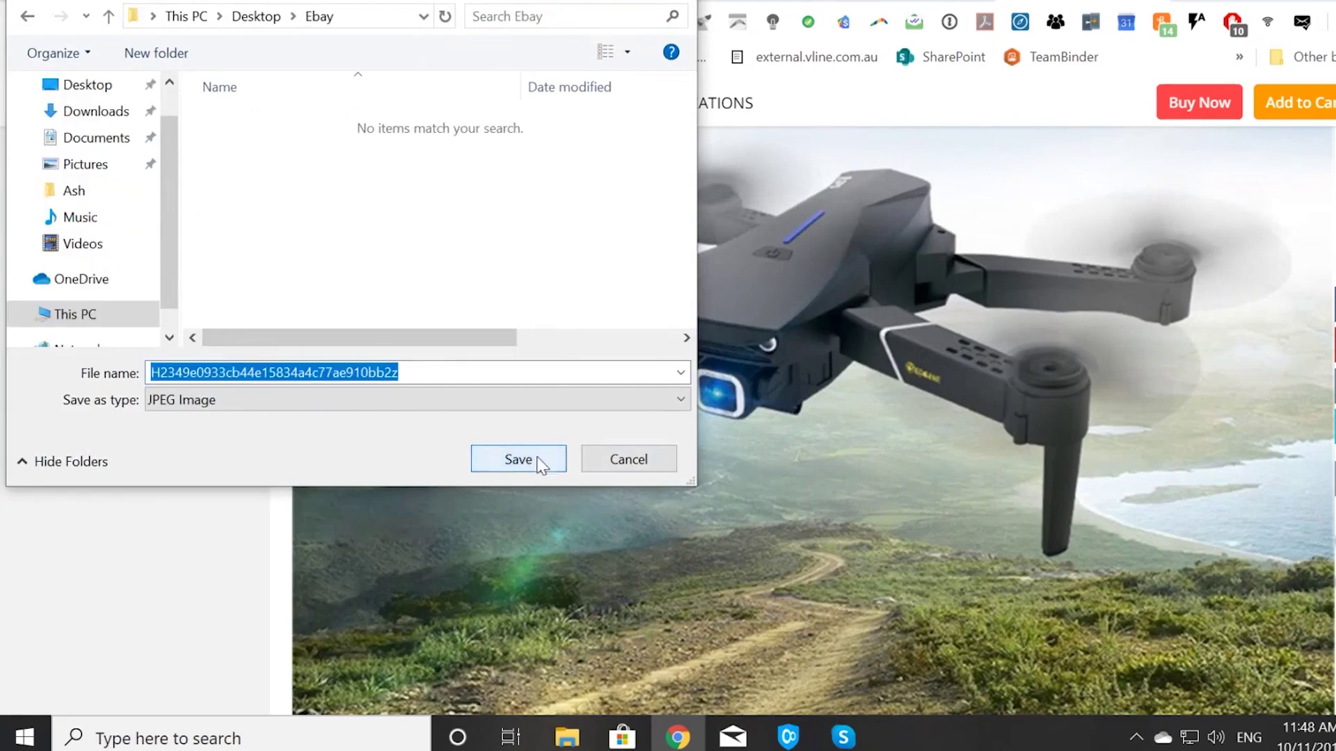
text(Photo1)
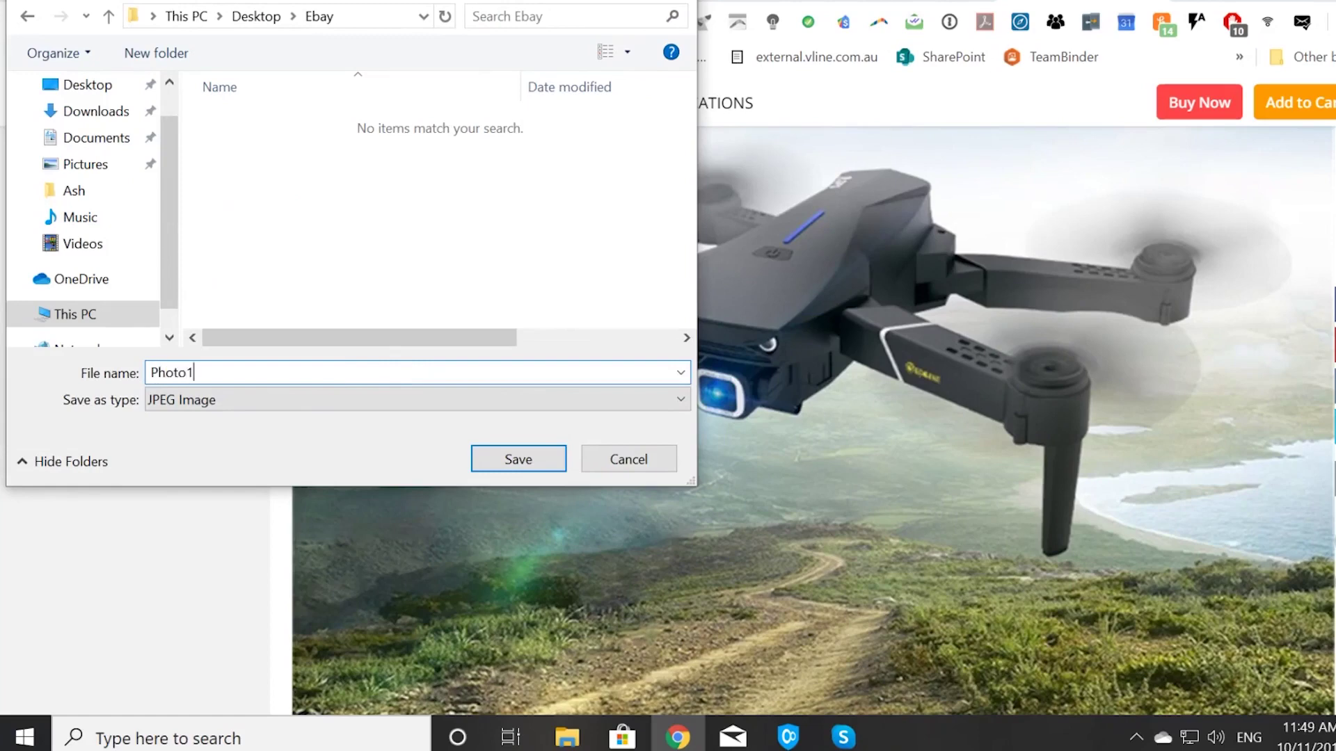
click(487, 456)
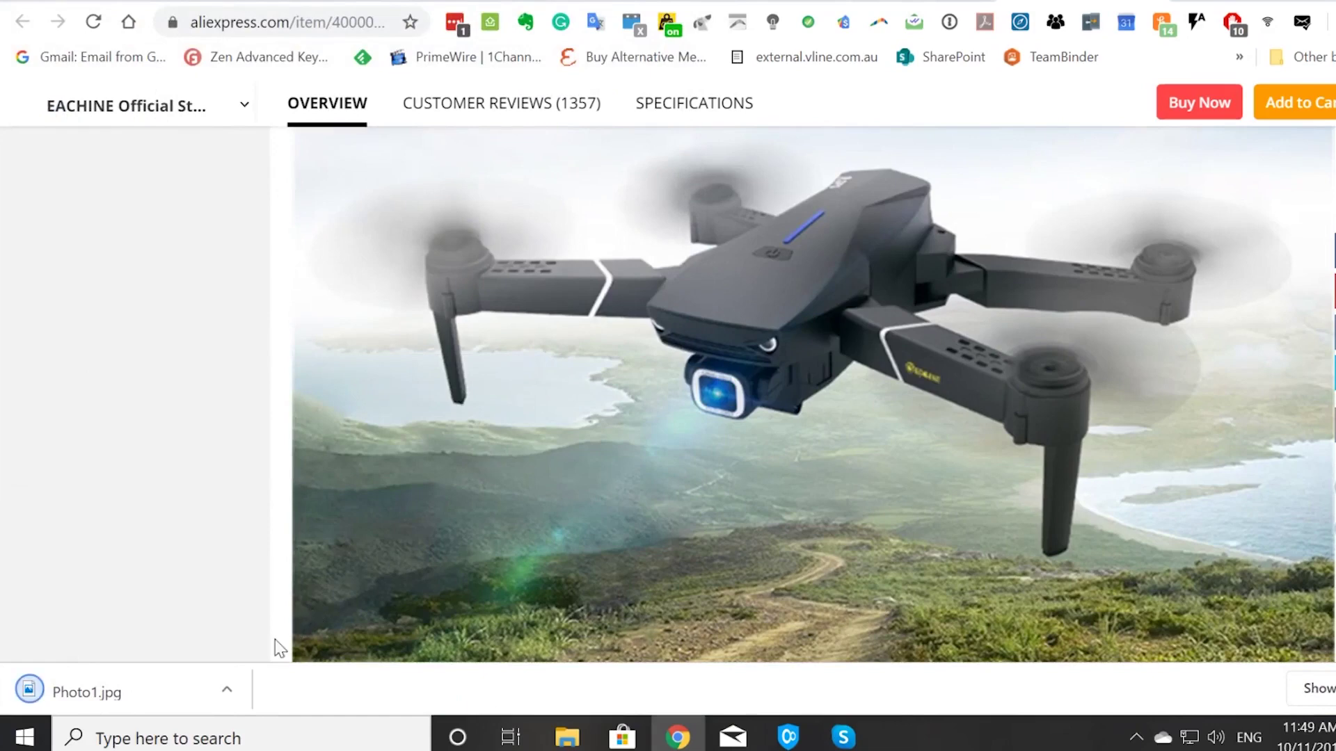
click(1330, 689)
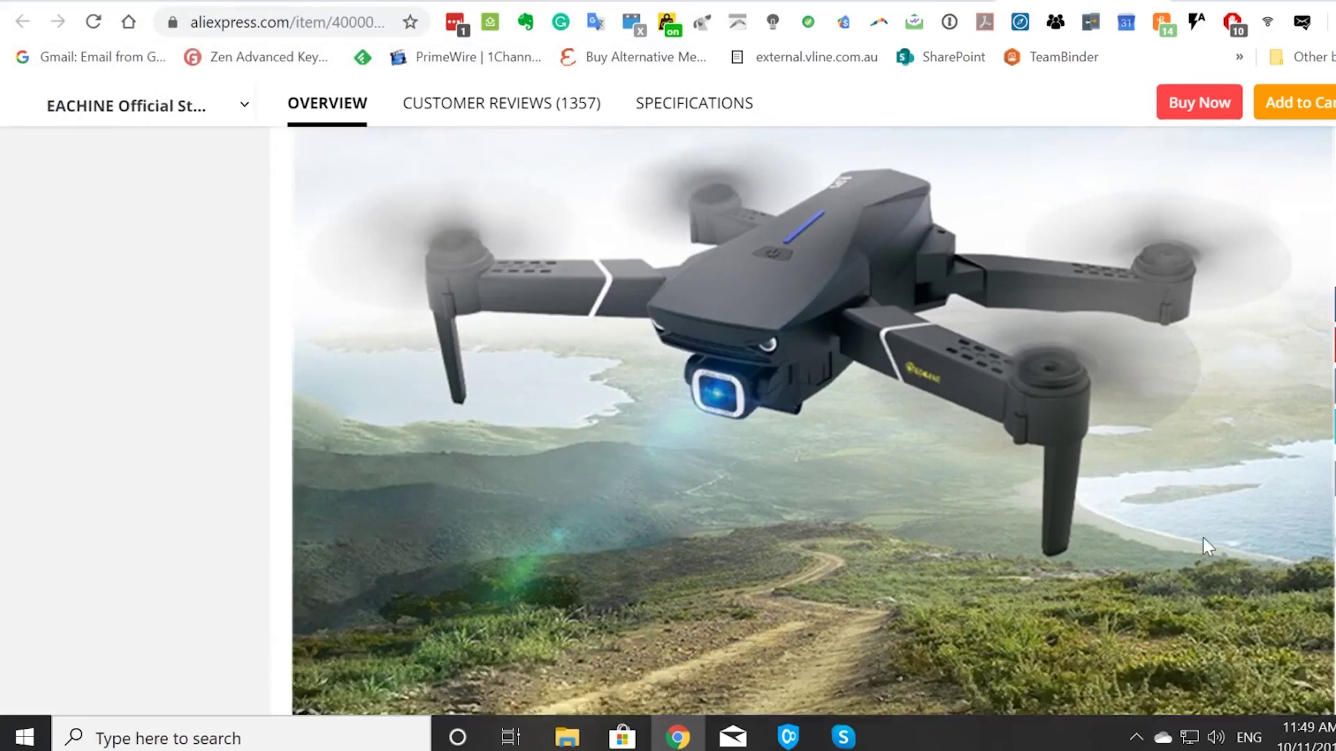
Browse the Eachine E520S product pictures and feature graphics in the overview.
scroll(985, 428, up, 3)
scroll(985, 427, up, 5)
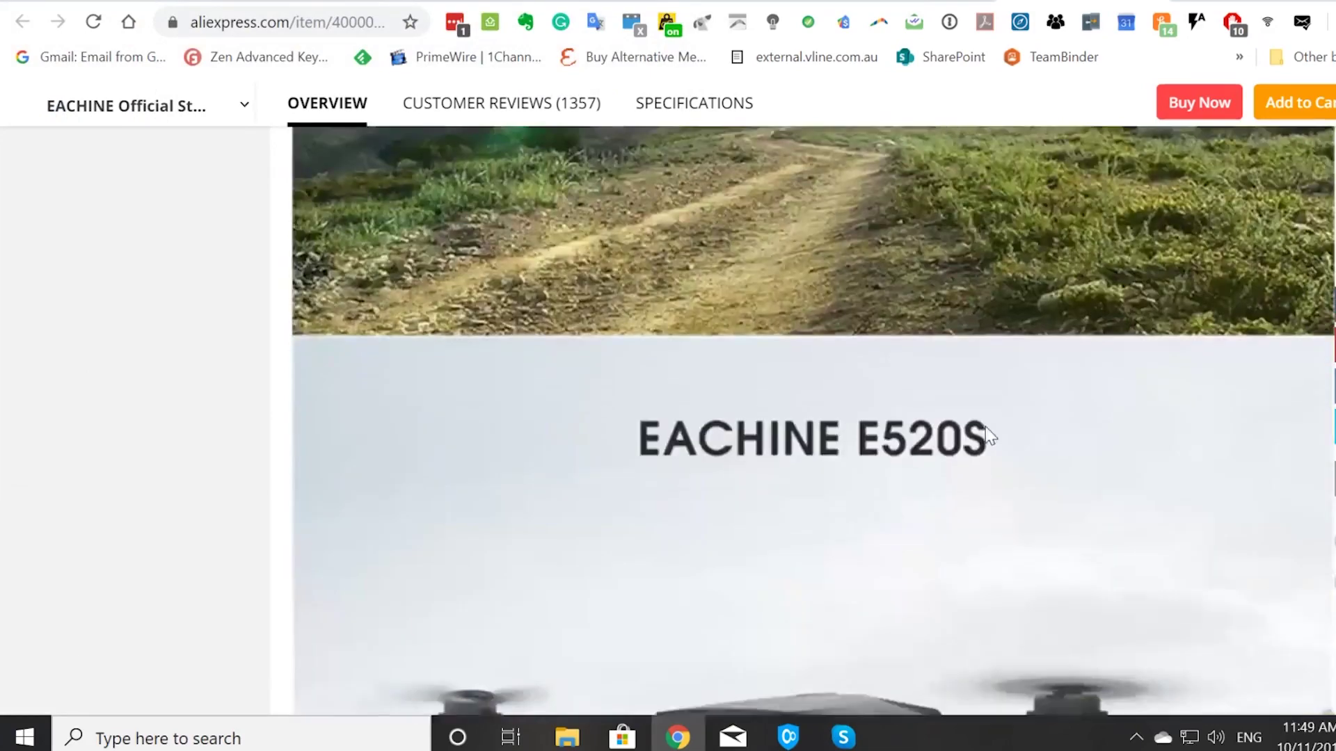
scroll(985, 427, up, 10)
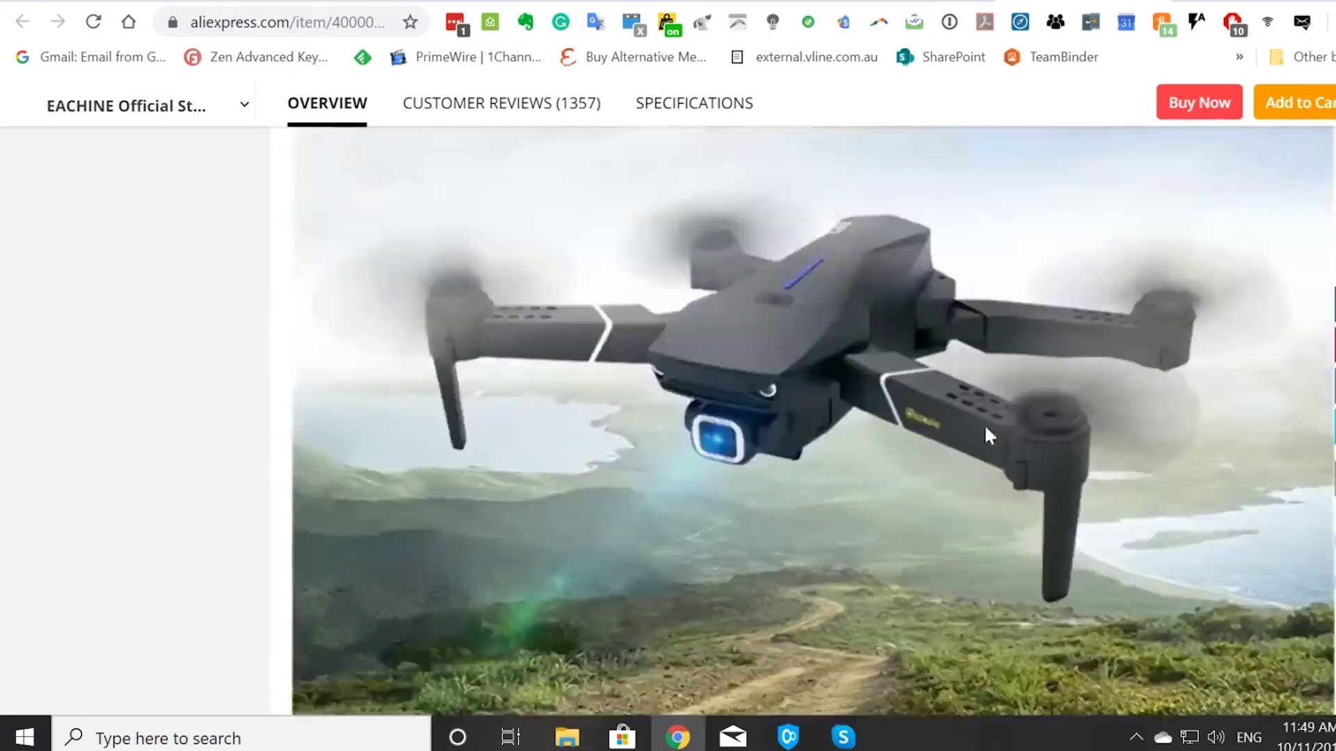
scroll(987, 428, down, 4)
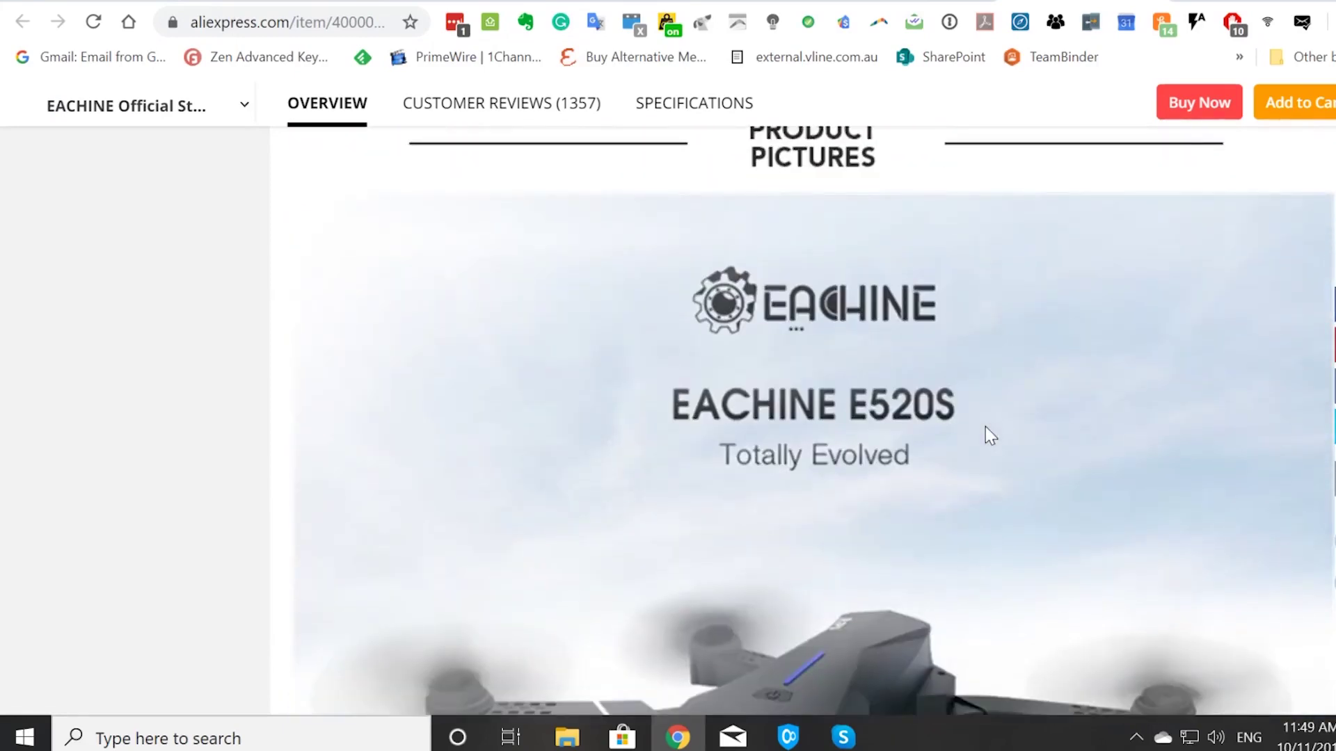
scroll(985, 427, down, 8)
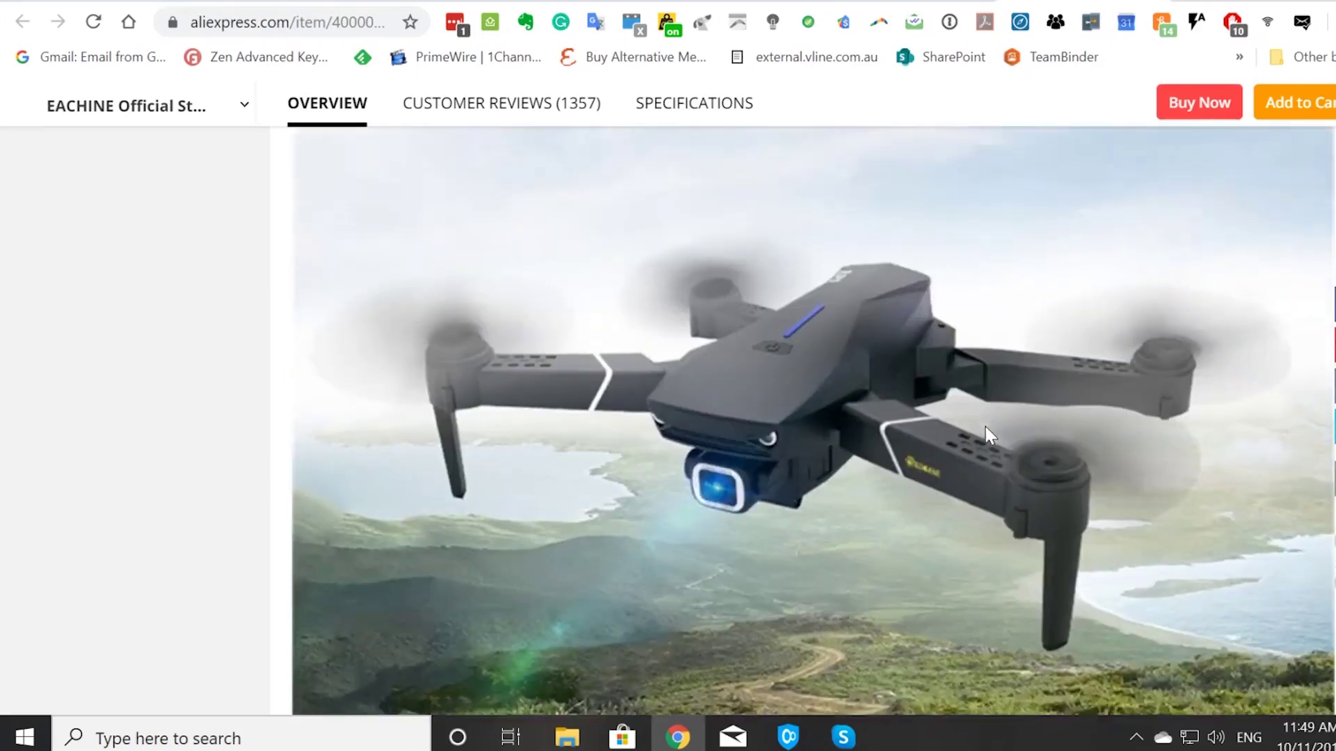
scroll(986, 427, down, 7)
scroll(985, 427, down, 6)
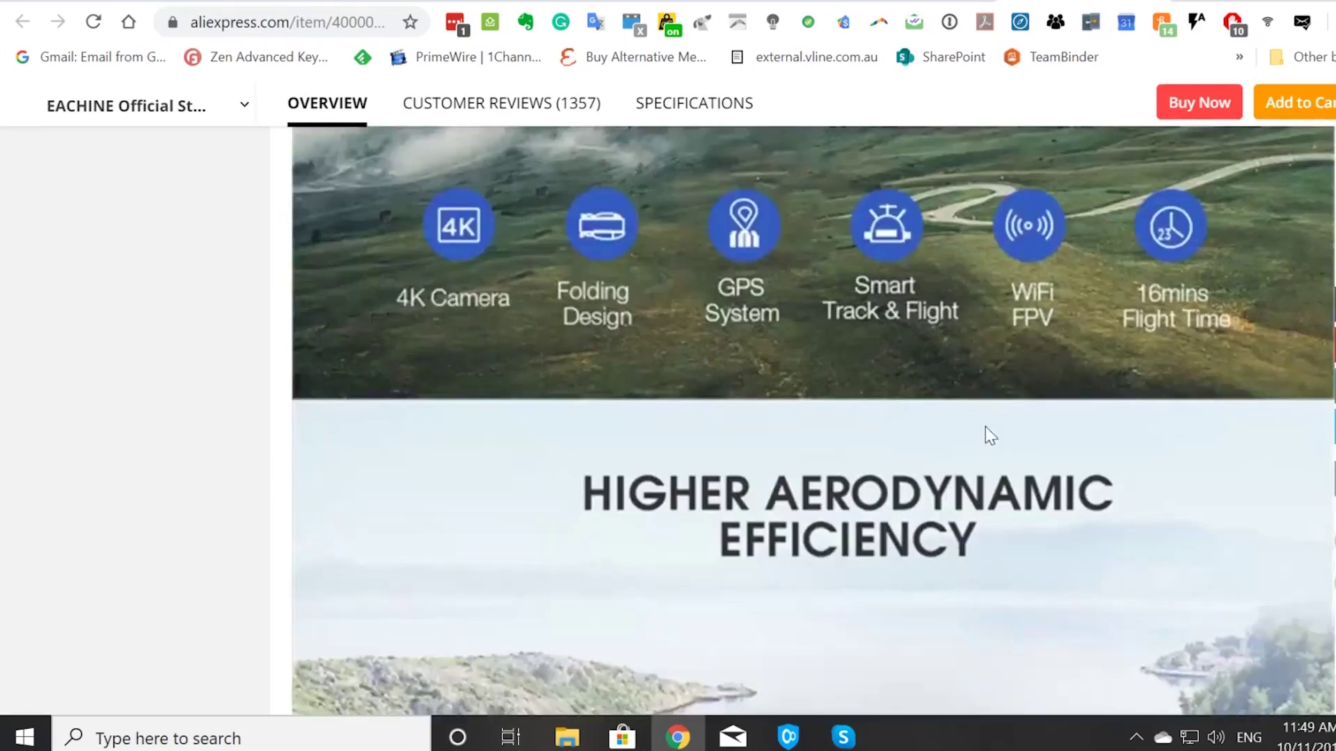
Switch to the eBay deals page and open its form for selling an item.
key(ctrl+Tab)
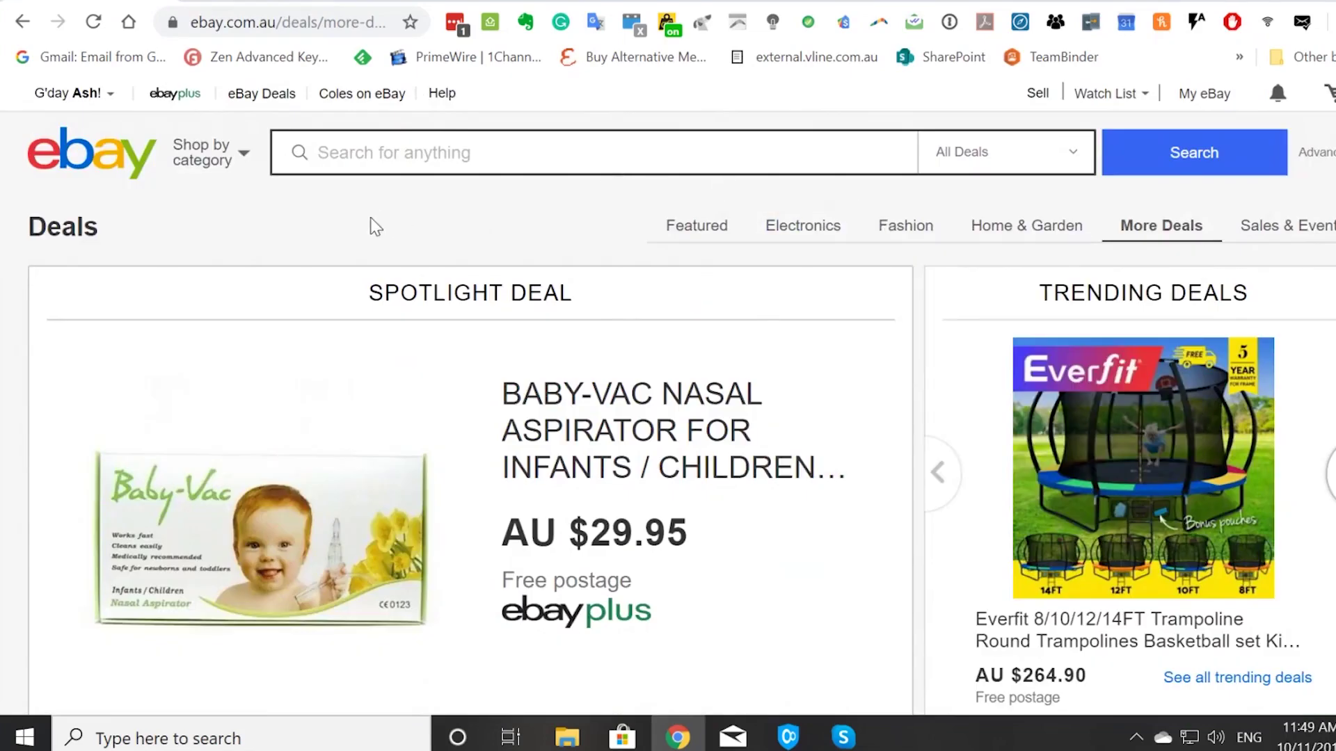
click(1037, 92)
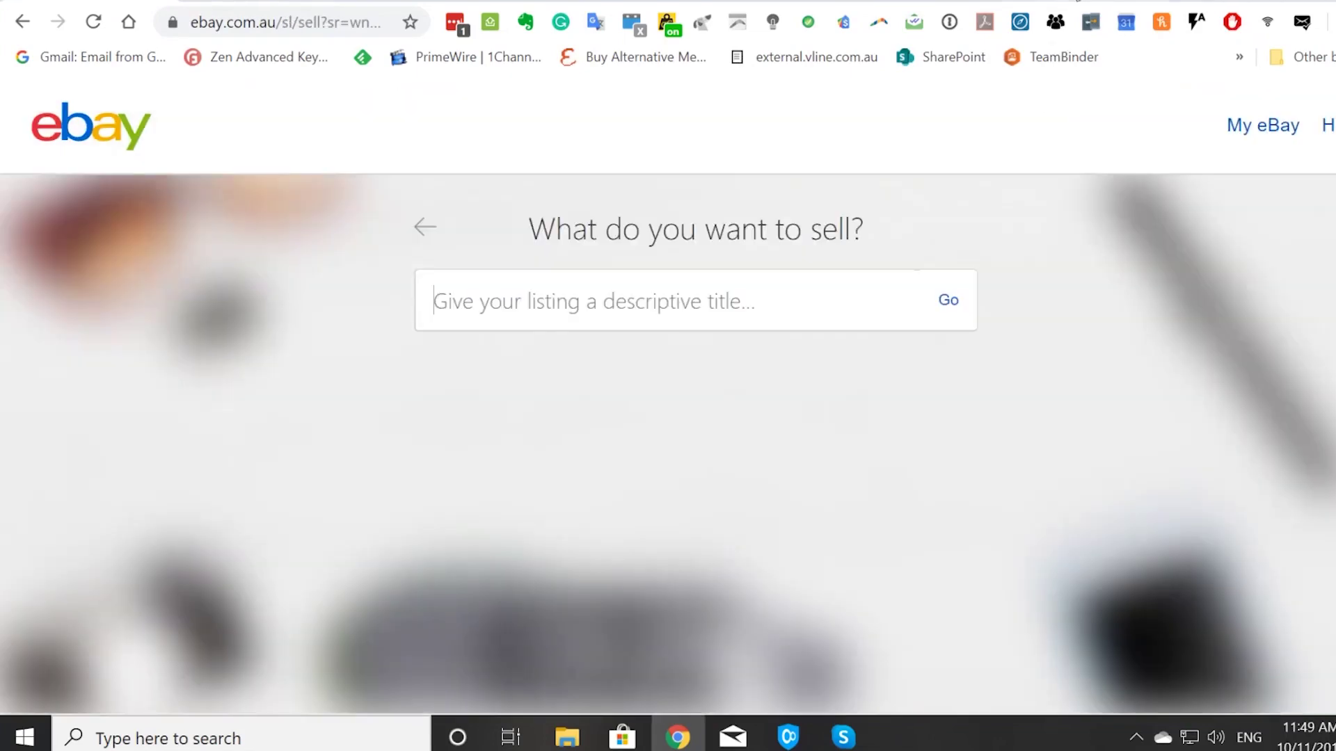
Return to the AliExpress drone listing and consult its product features and full product title.
click(1077, 2)
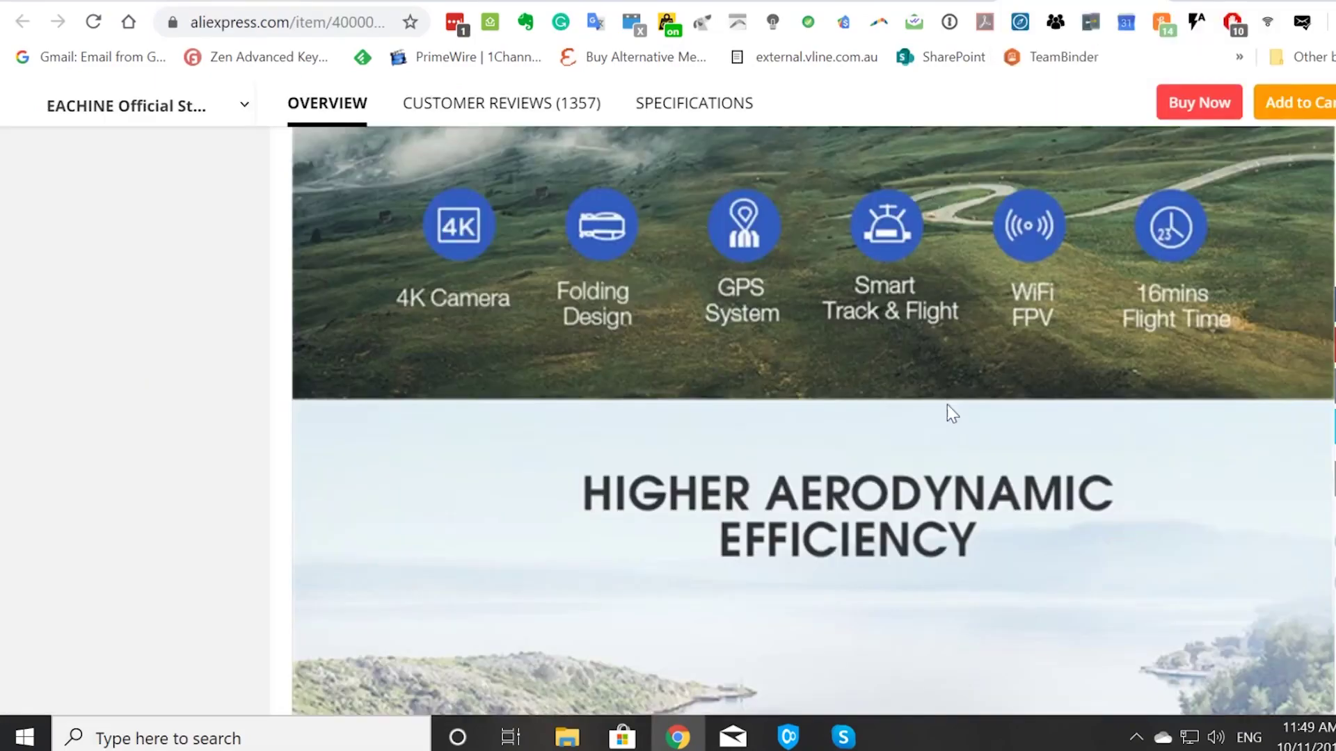
scroll(954, 393, down, 10)
scroll(957, 397, up, 20)
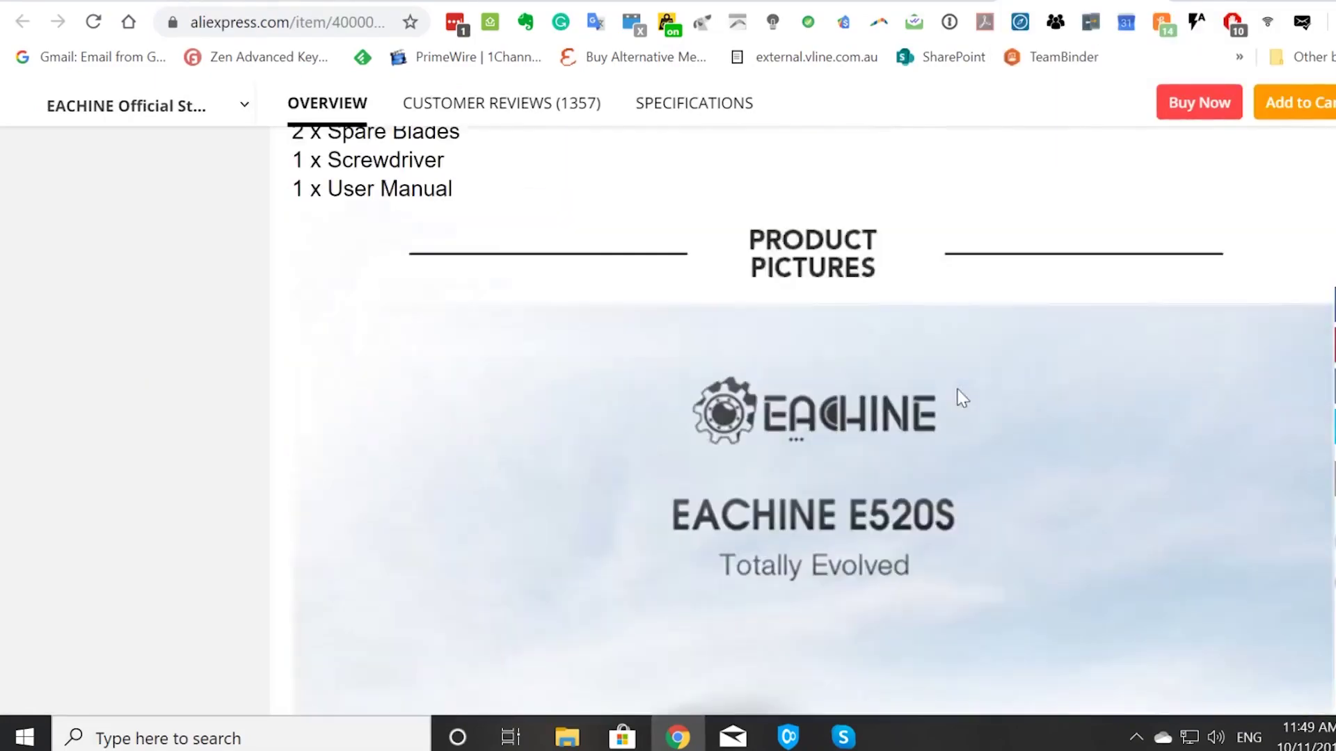
scroll(960, 398, up, 20)
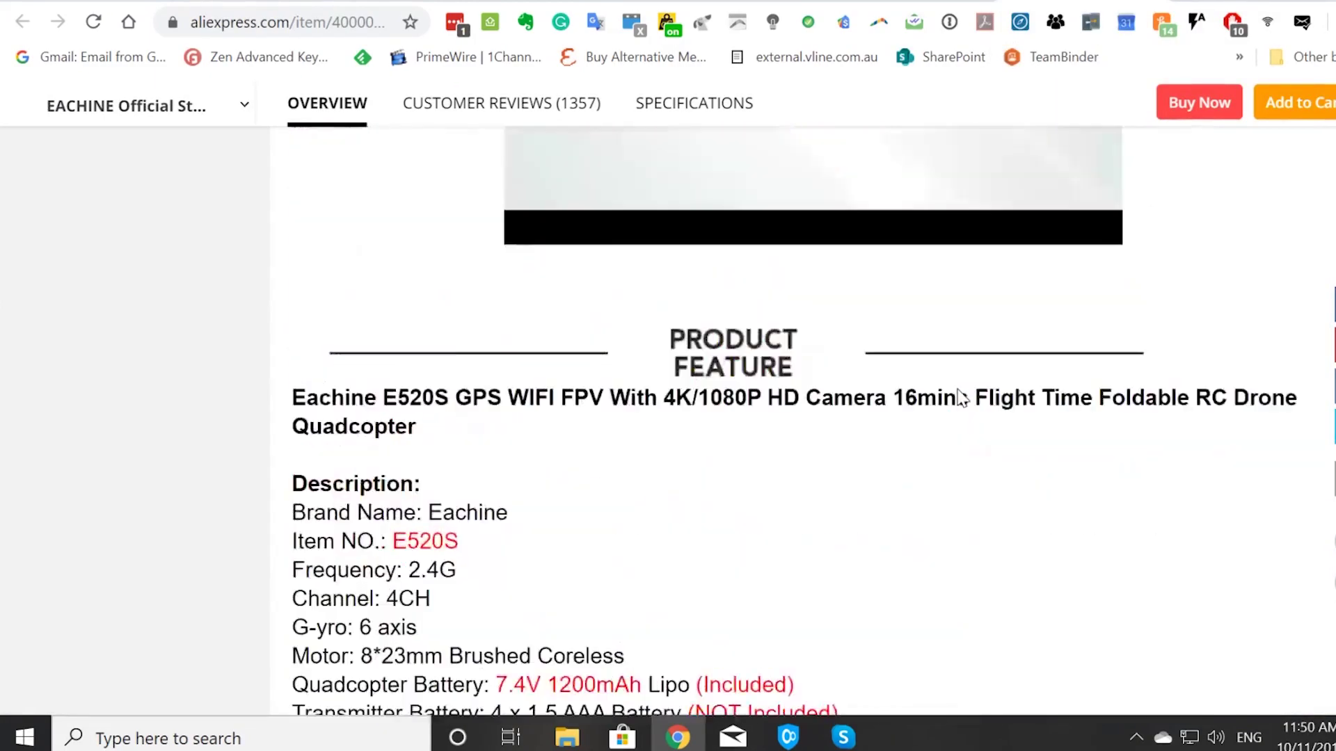
scroll(958, 399, up, 20)
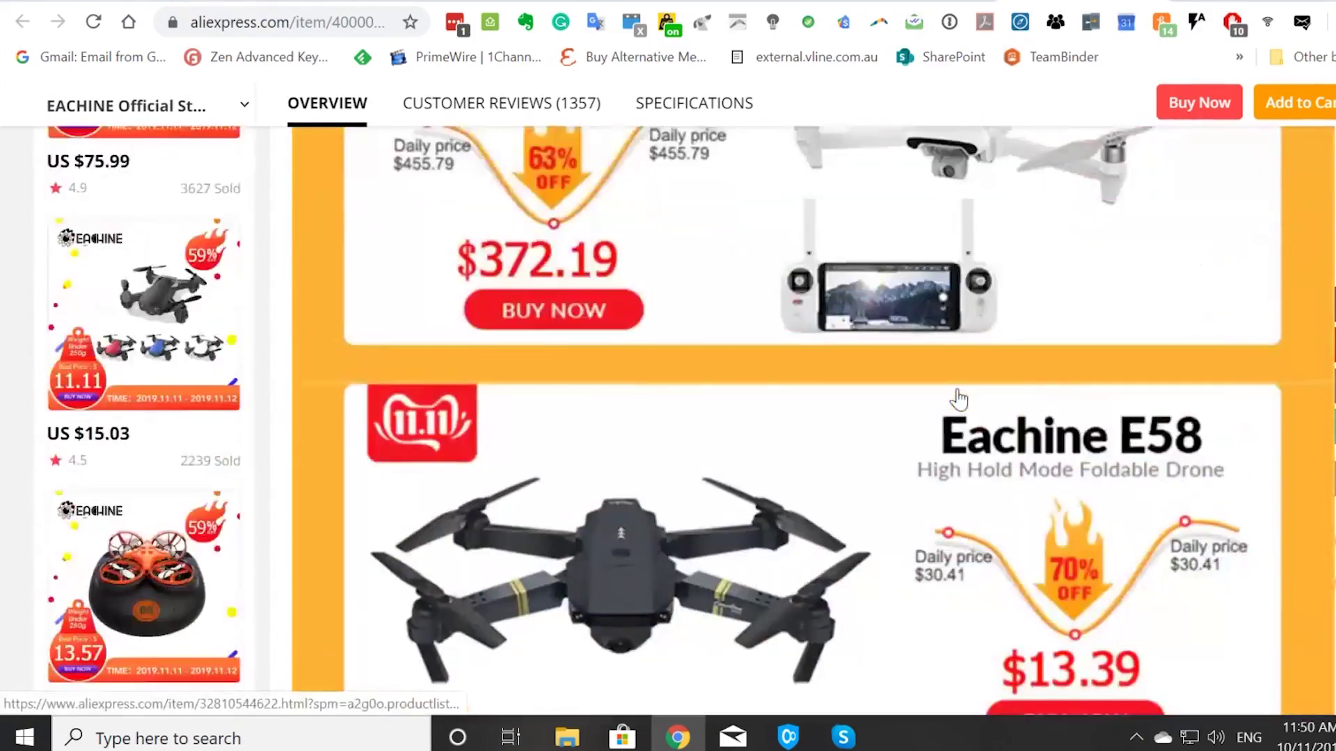
scroll(959, 400, up, 20)
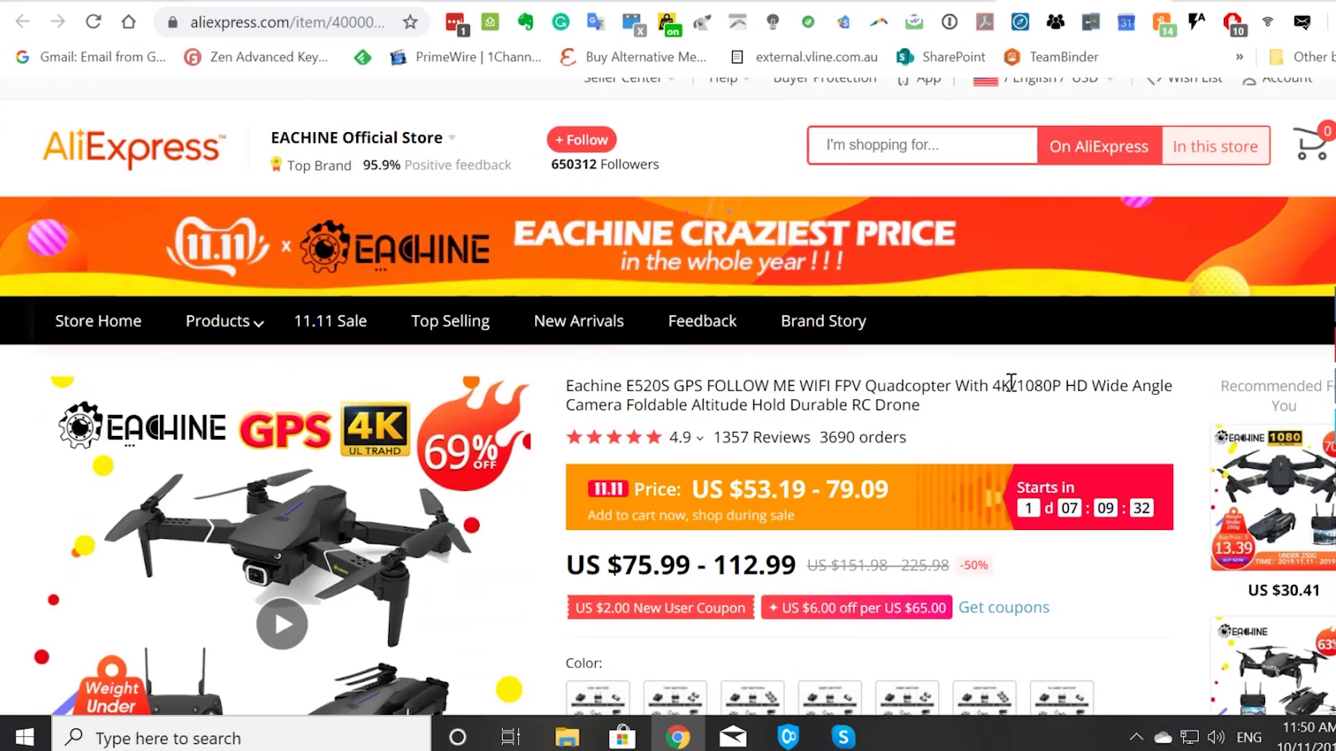
Title the eBay listing "4K QuadCopter Drone with wideangle Camera with WiFi" and submit it.
text(Camera)
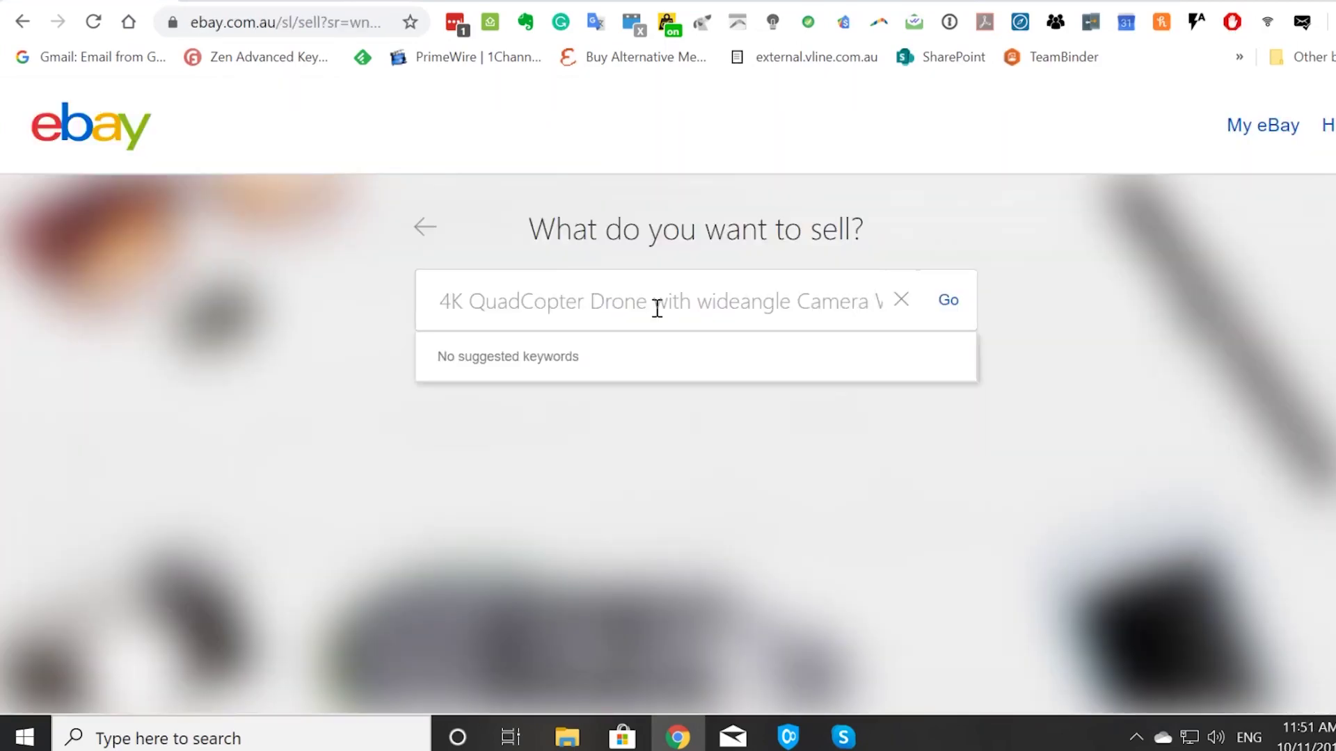
text( with WiFi)
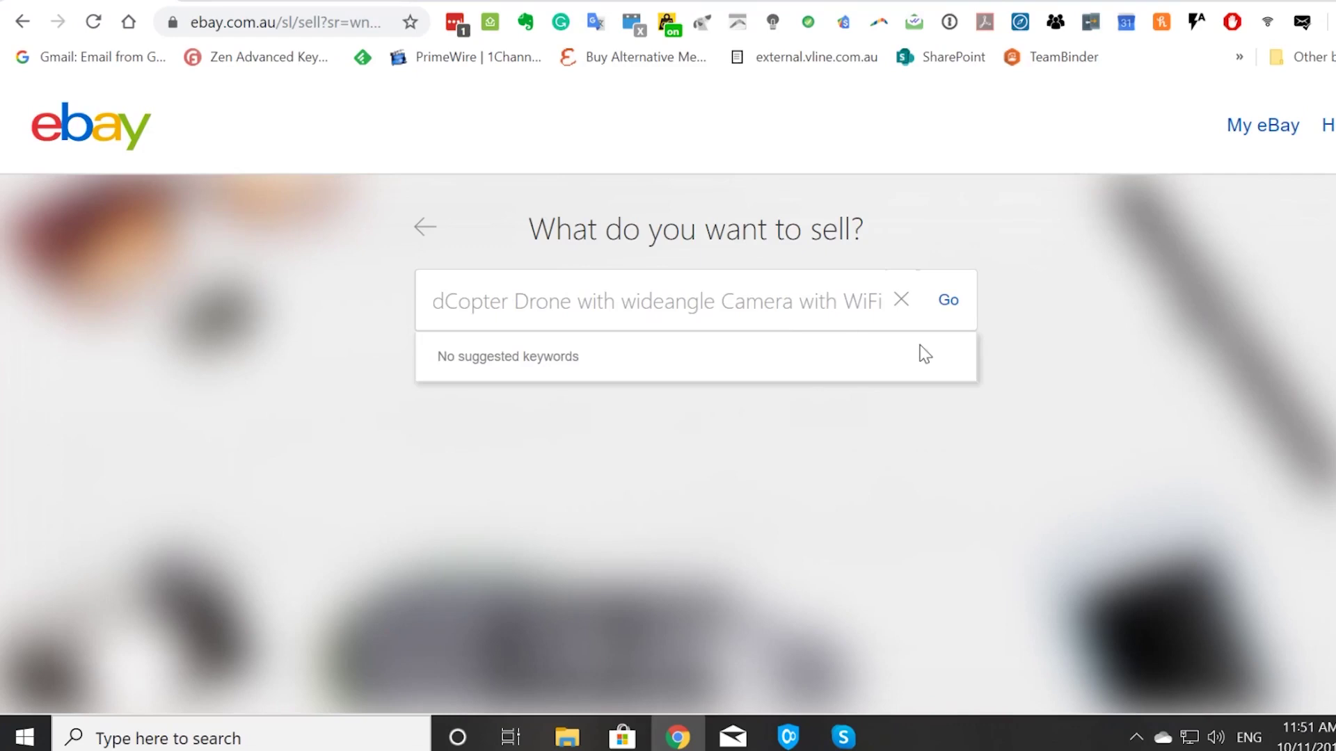
key(Left)
key(Left)
key(Left)
key(Left)
key(Left)
key(Left)
key(Left)
key(Left)
key(Left)
key(Left)
key(Left)
key(Left)
key(Left)
key(Left)
key(Left)
key(Left)
key(Left)
key(Left)
key(Left)
key(Left)
click(950, 302)
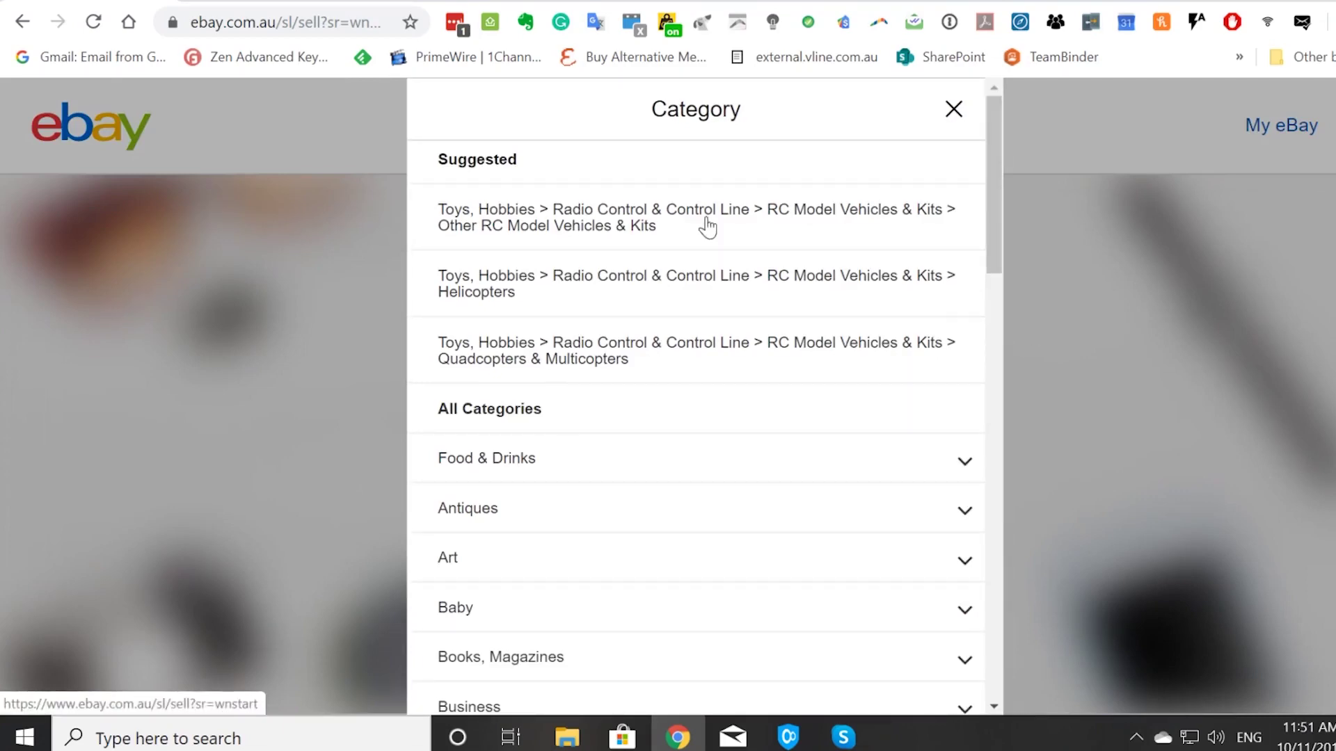
Choose the suggested Quadcopters & Multicopters category and create a new listing with the condition New.
click(635, 359)
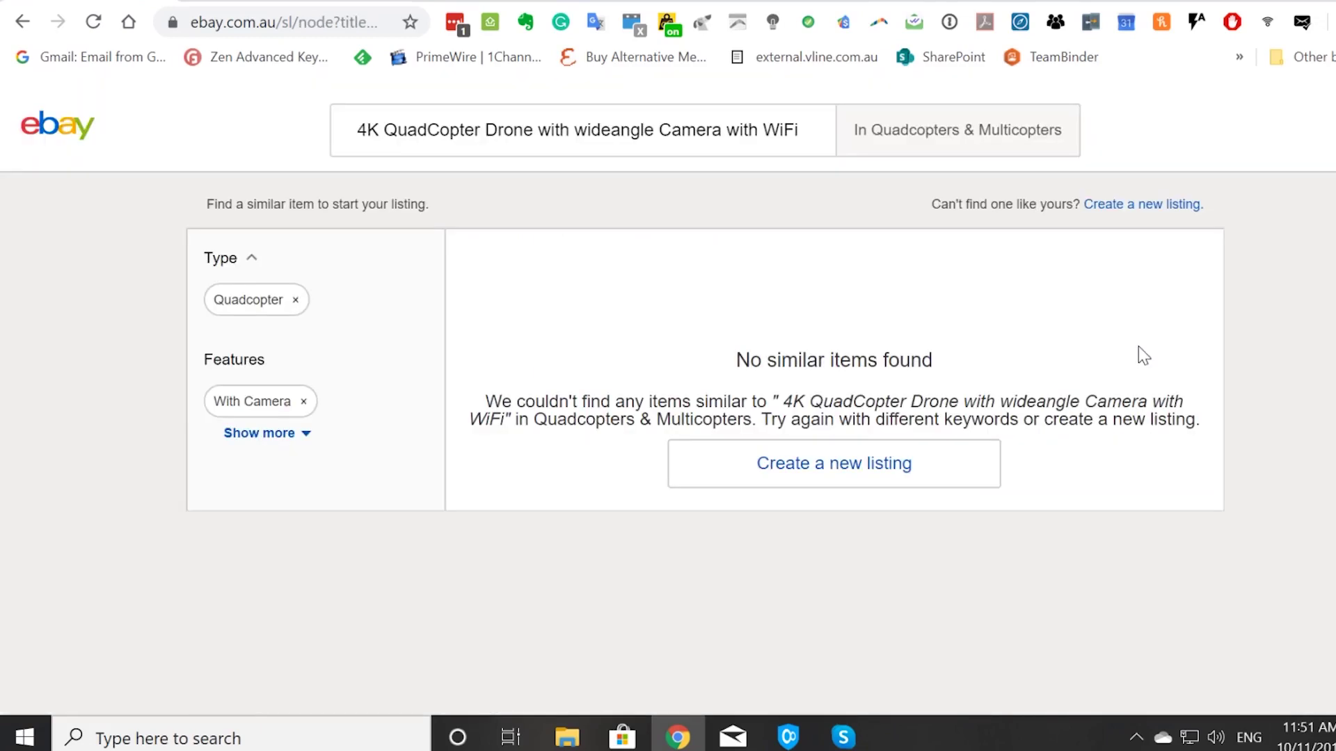
click(878, 467)
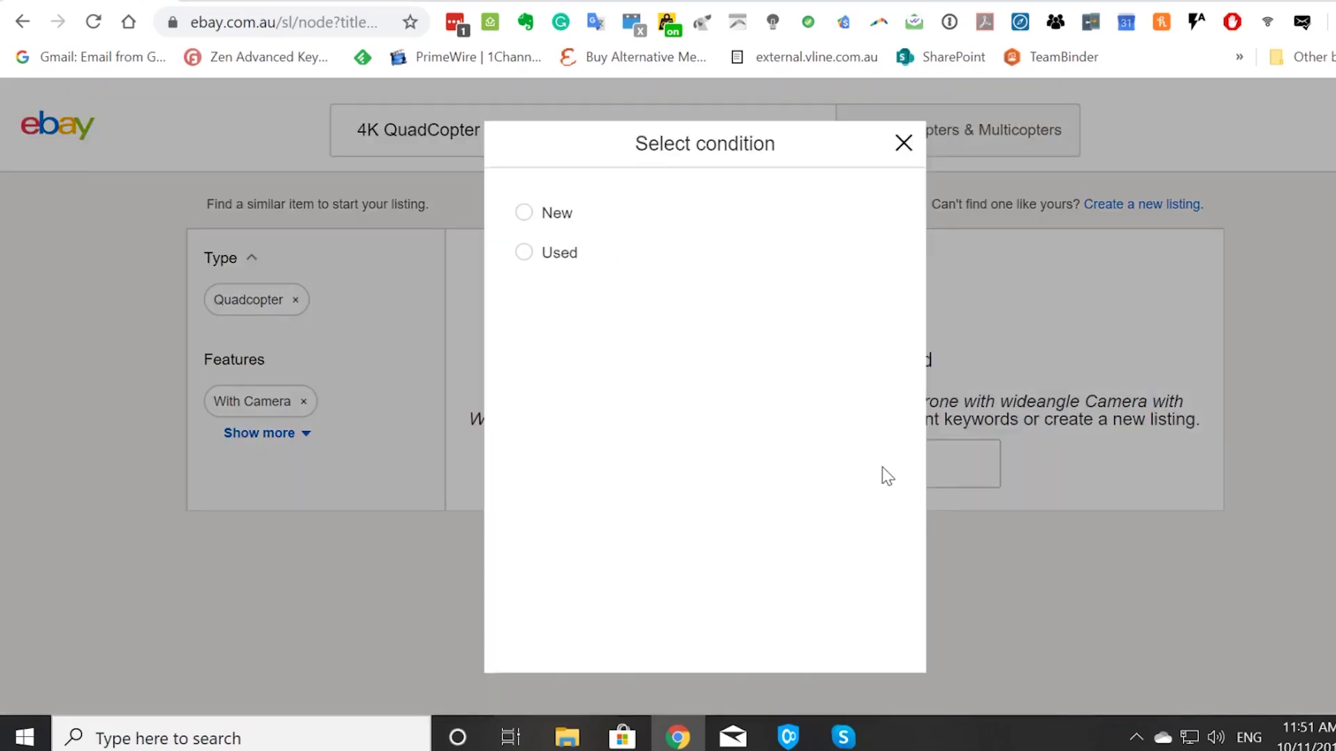
click(555, 217)
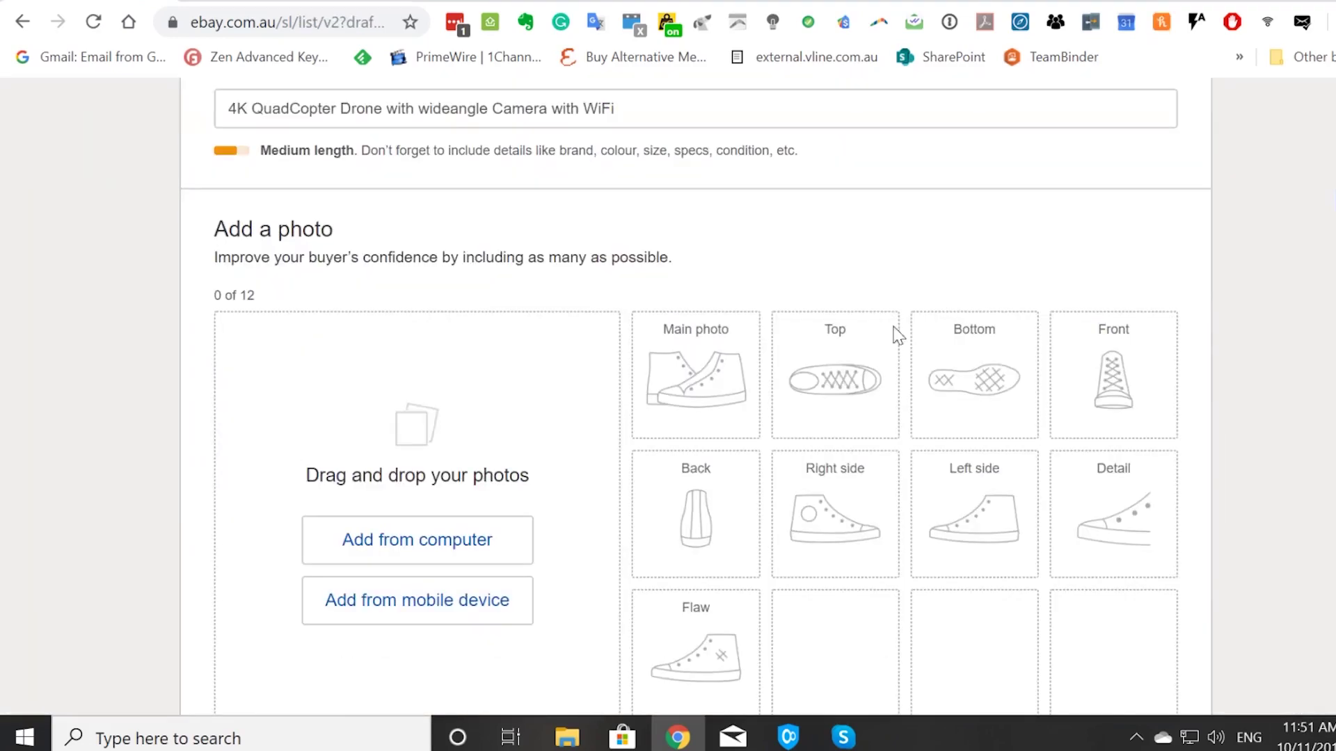
Add Photo1 from the Ebay folder on the Desktop to the listing's photos.
click(461, 539)
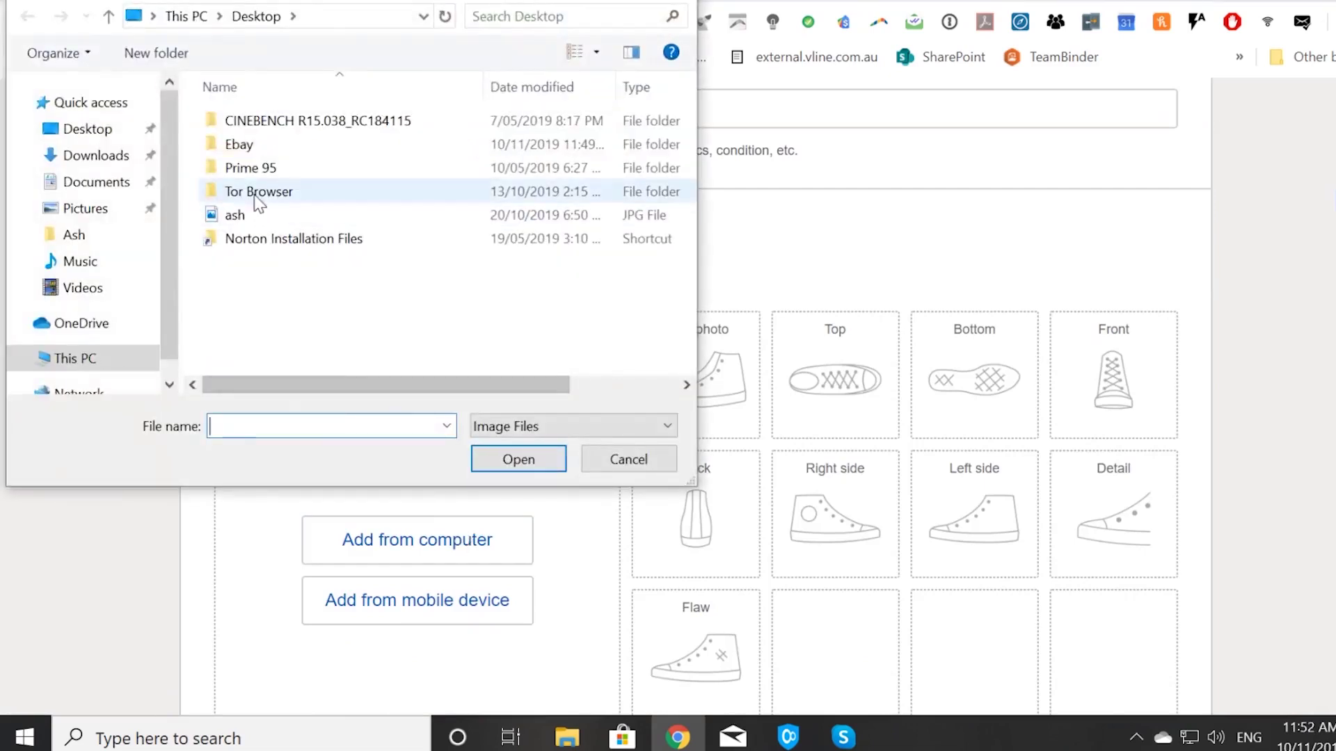
double_click(238, 146)
double_click(250, 143)
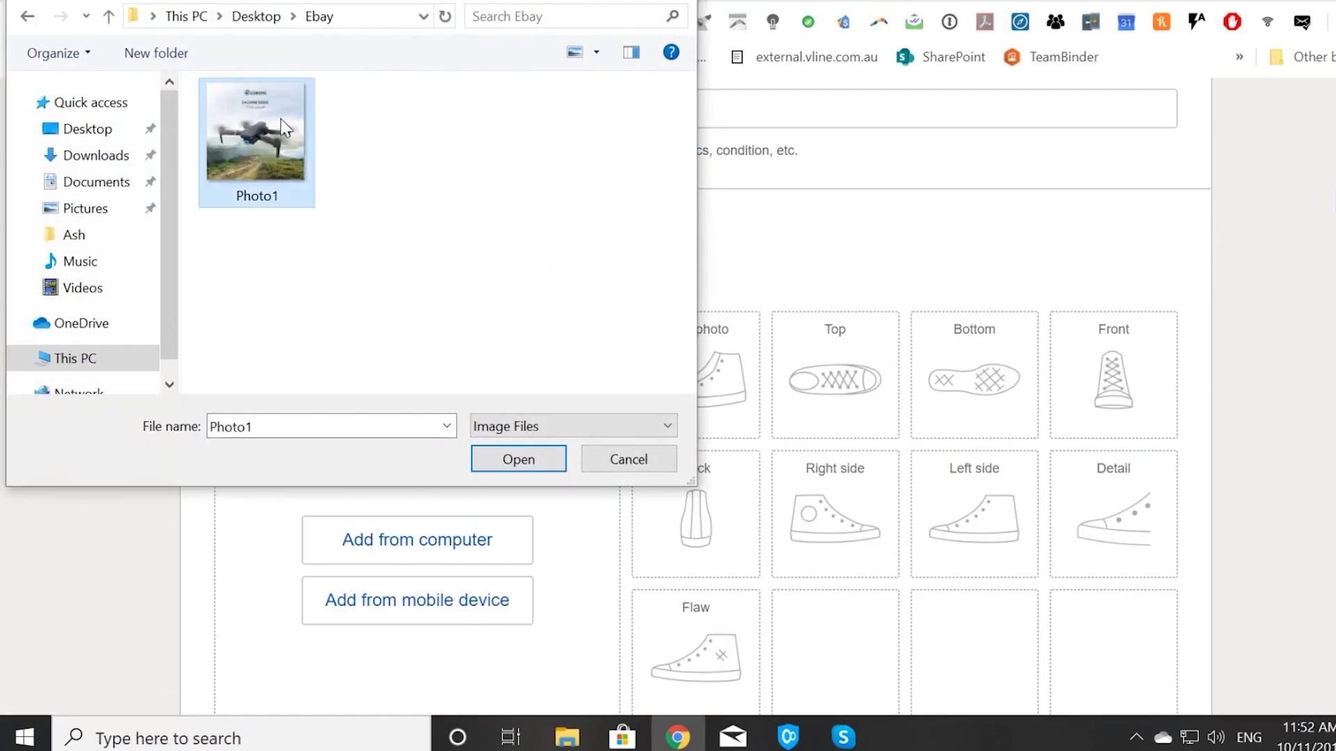
Review the details, description and pricing sections of the draft listing.
scroll(969, 432, down, 10)
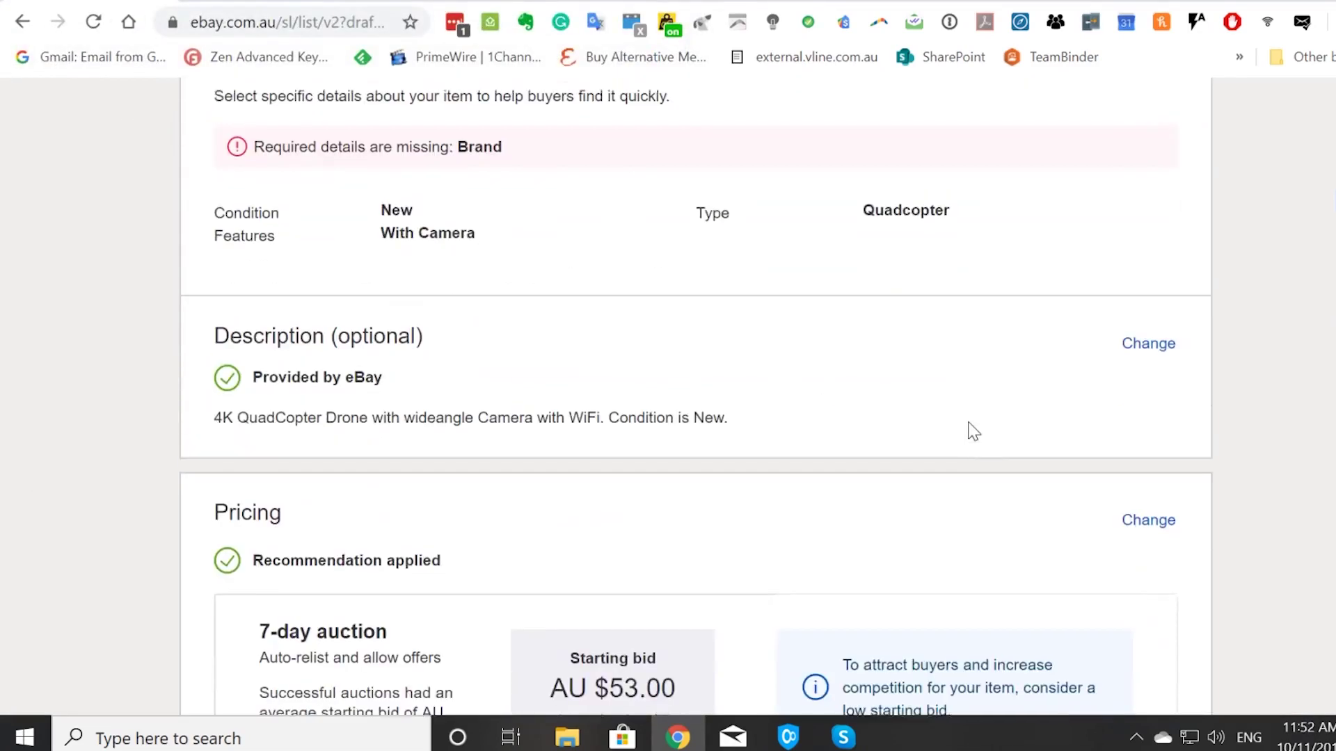
scroll(960, 436, up, 2)
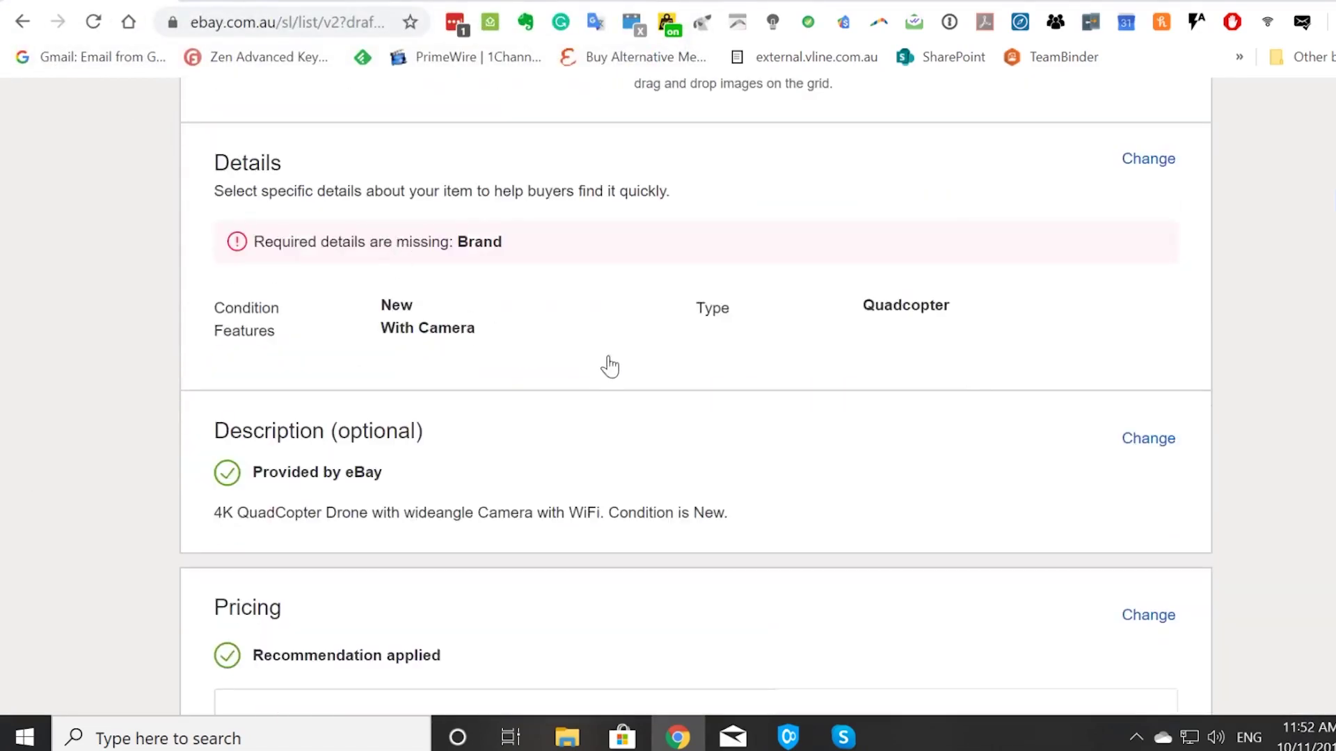
scroll(608, 369, down, 3)
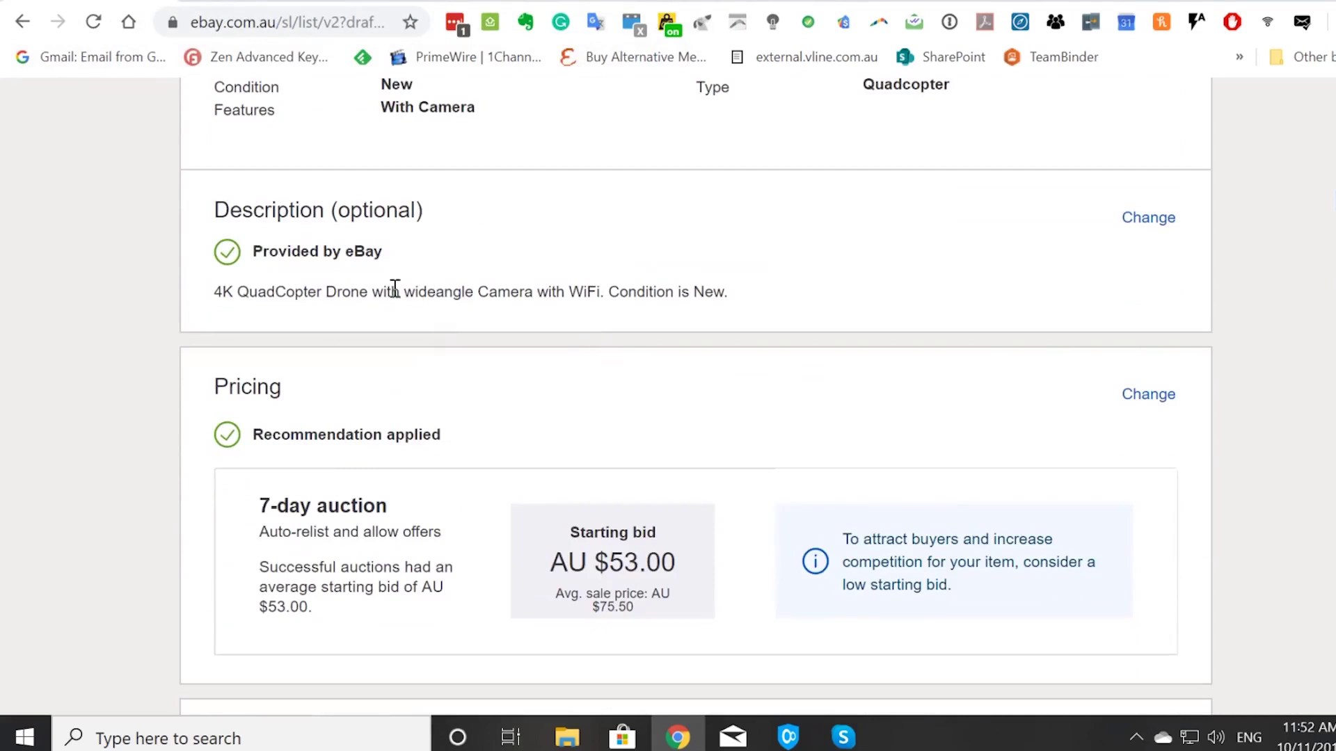
scroll(650, 328, down, 1)
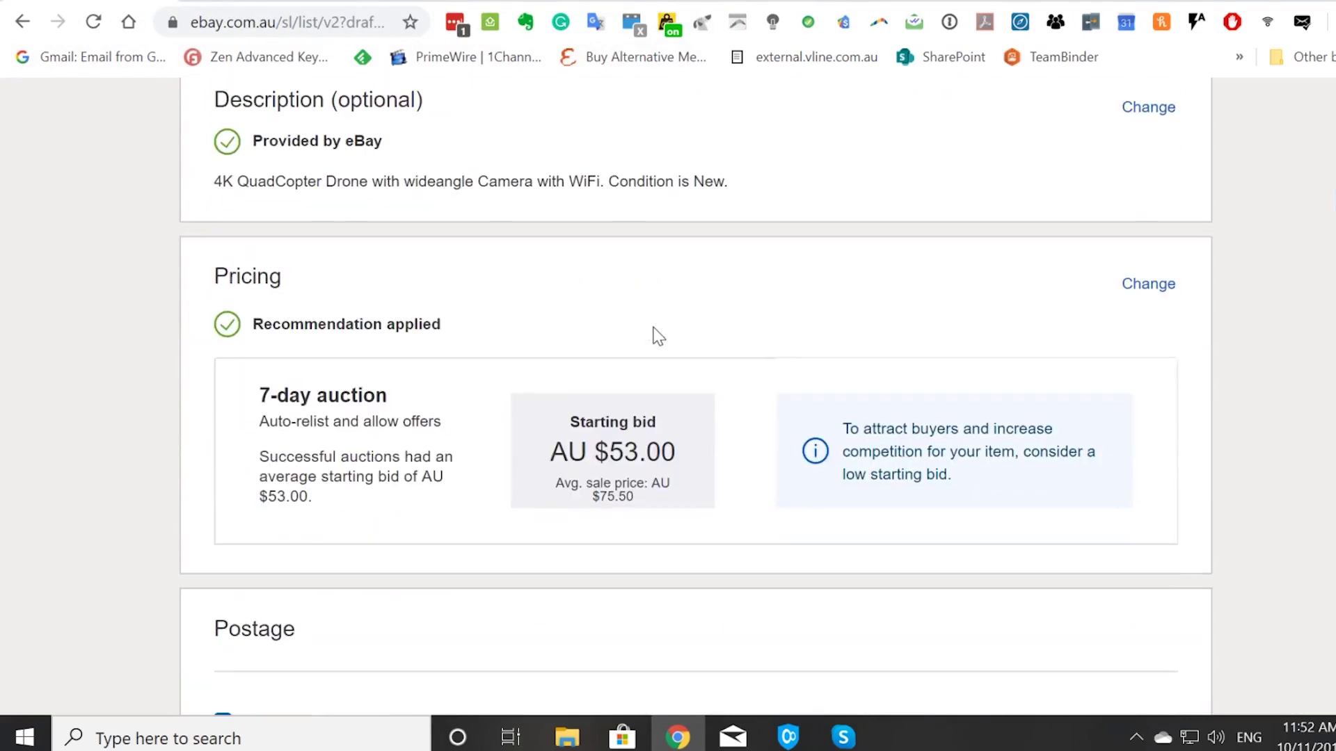
Open the listing's description for editing, switch to the AliExpress drone page and copy its description text through the package contents.
scroll(668, 330, up, 2)
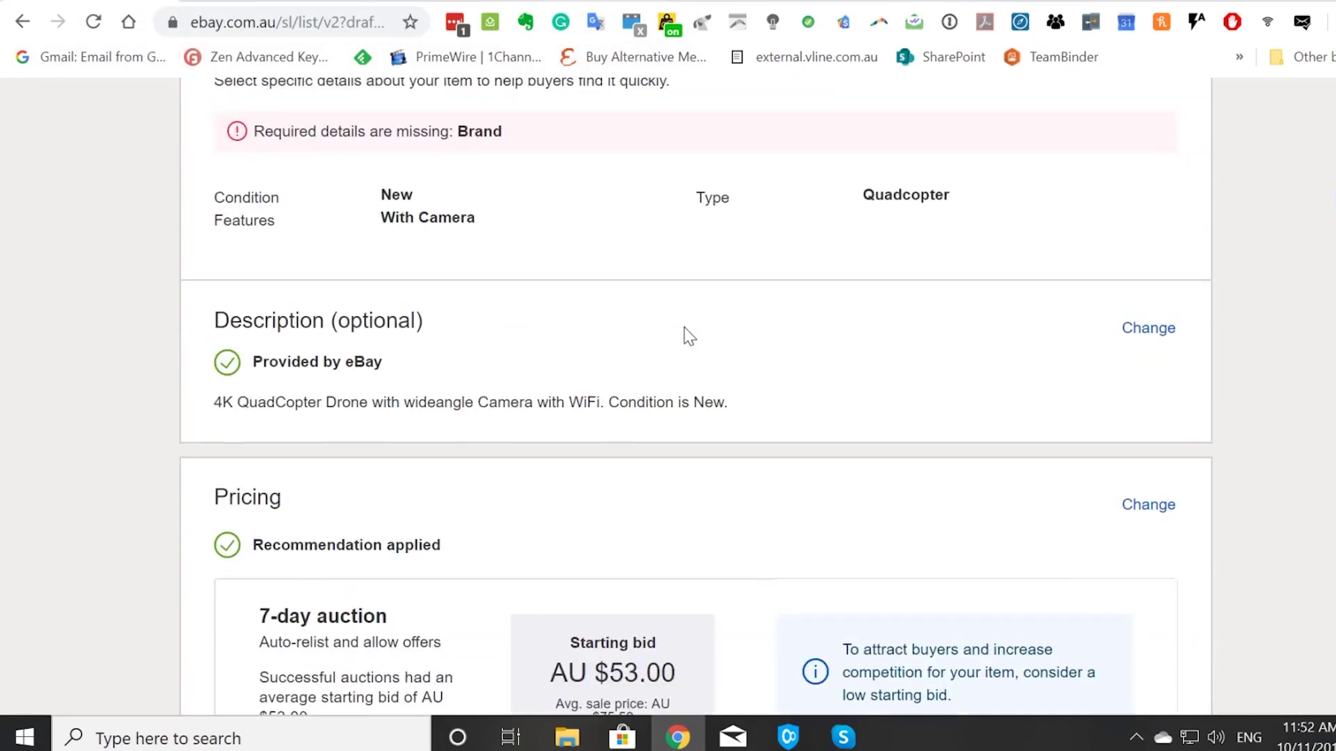
click(1159, 328)
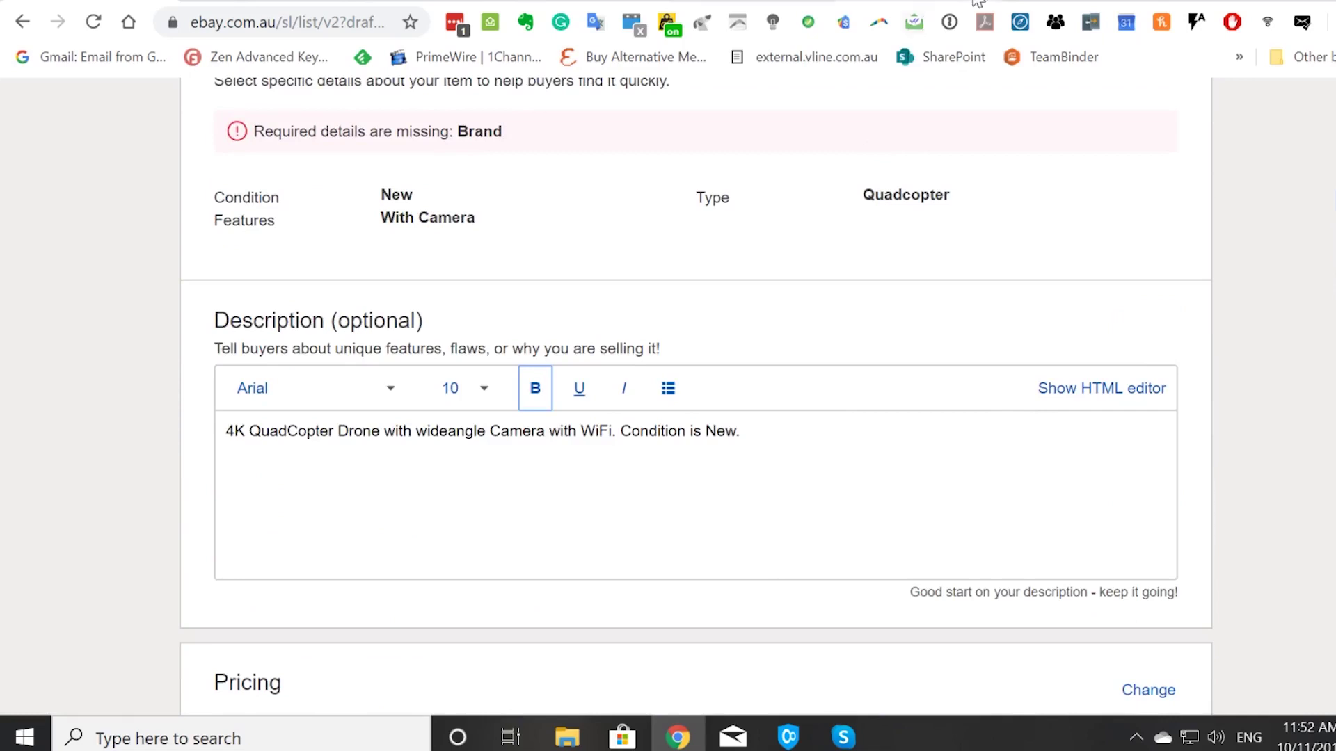
click(1058, 2)
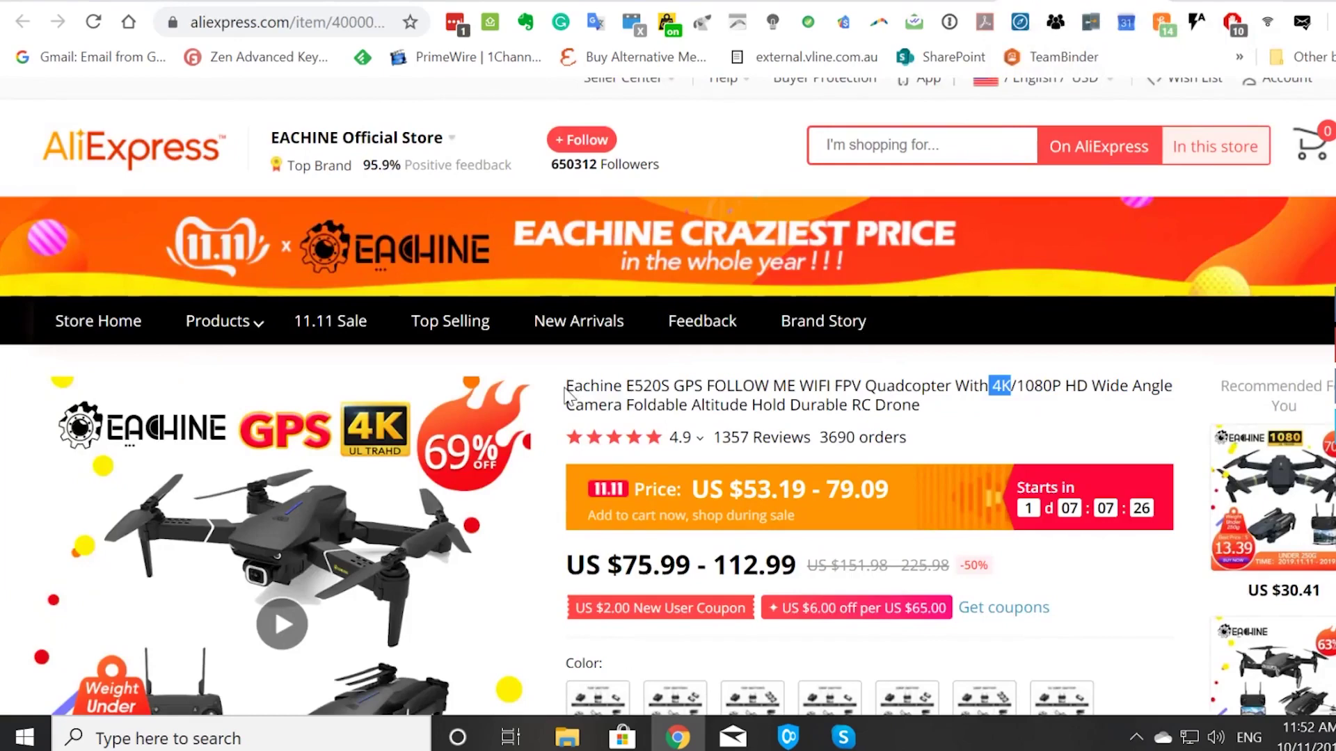
drag(568, 388, 698, 373)
drag(930, 396, 683, 404)
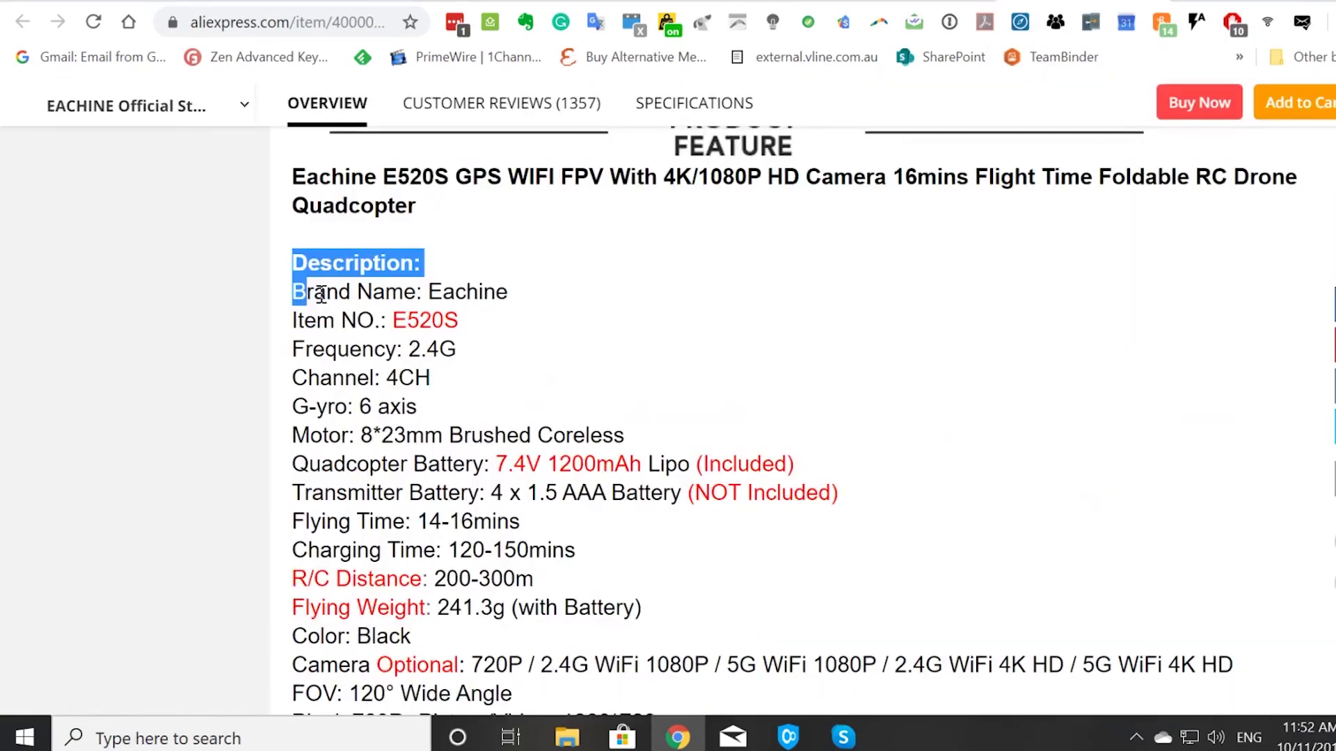
drag(295, 290, 644, 409)
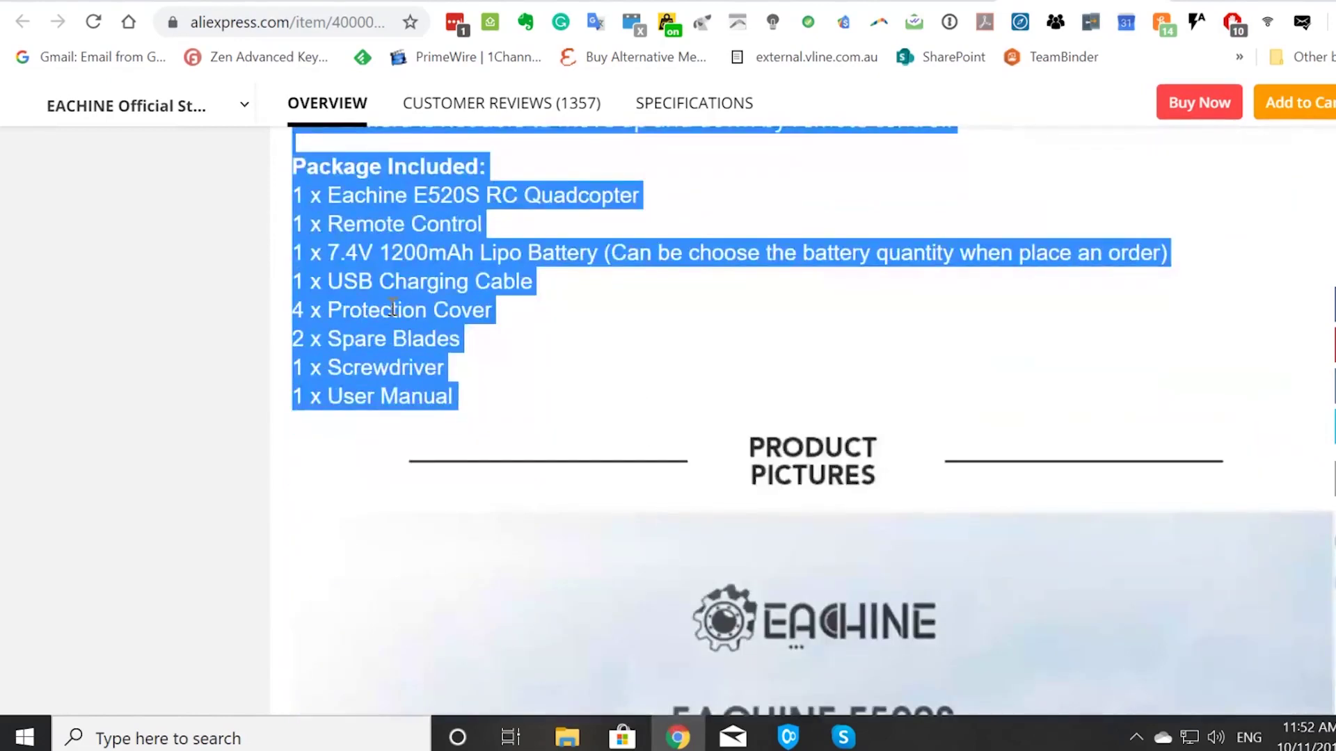
right_click(394, 306)
click(462, 326)
Paste the copied product description below the existing text in the eBay listing's description.
click(110, 3)
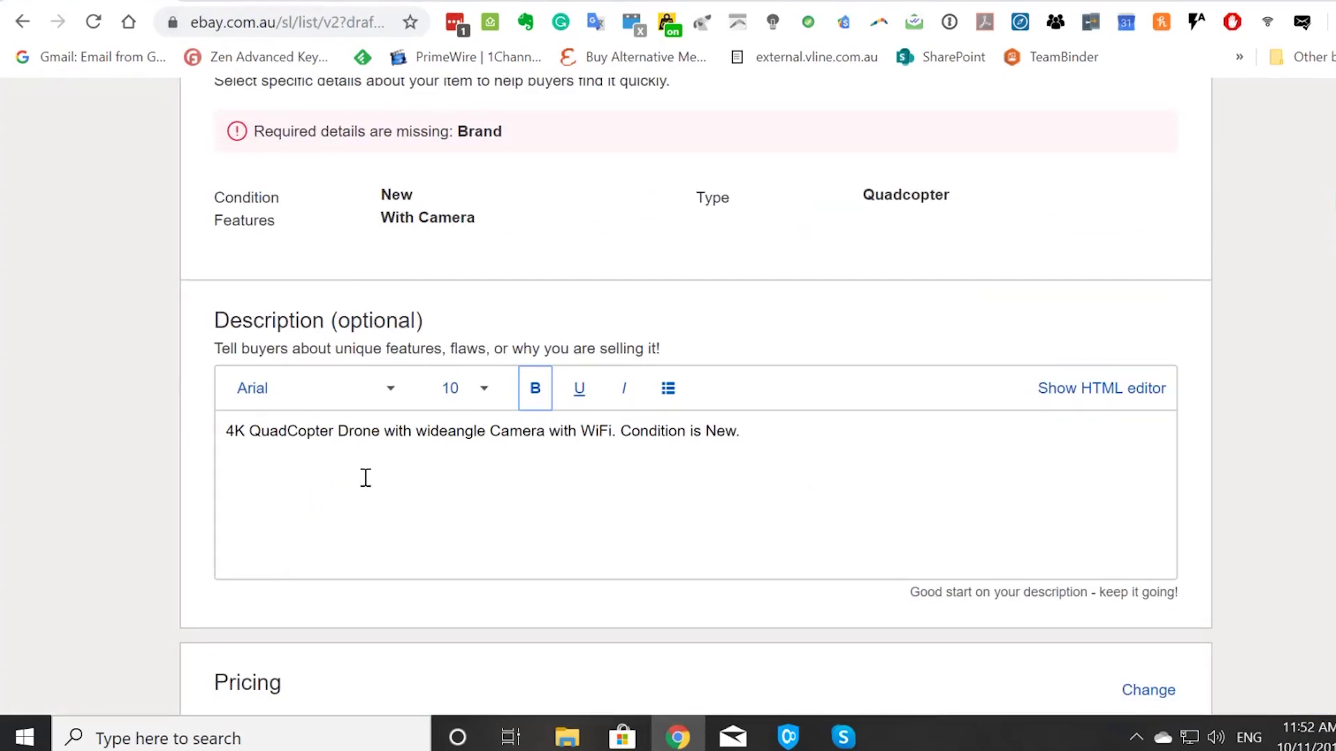
click(243, 469)
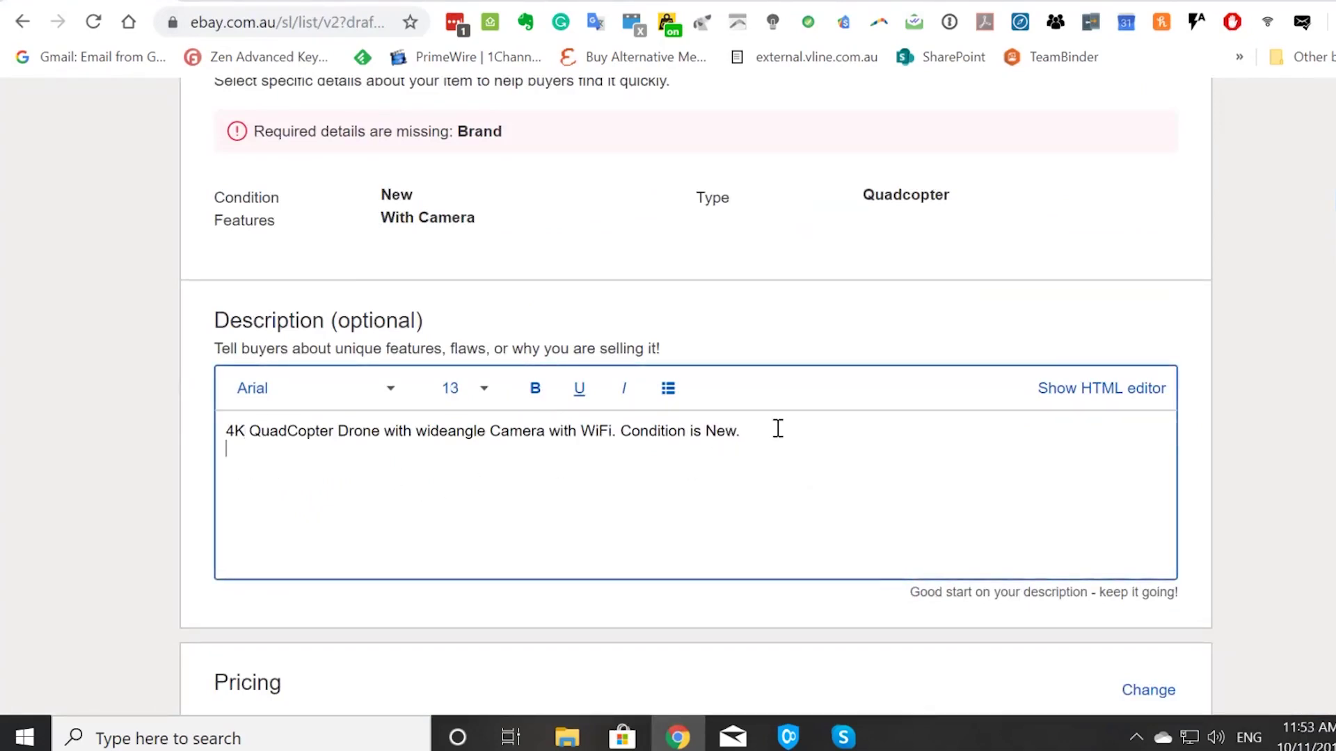
key(ctrl+v)
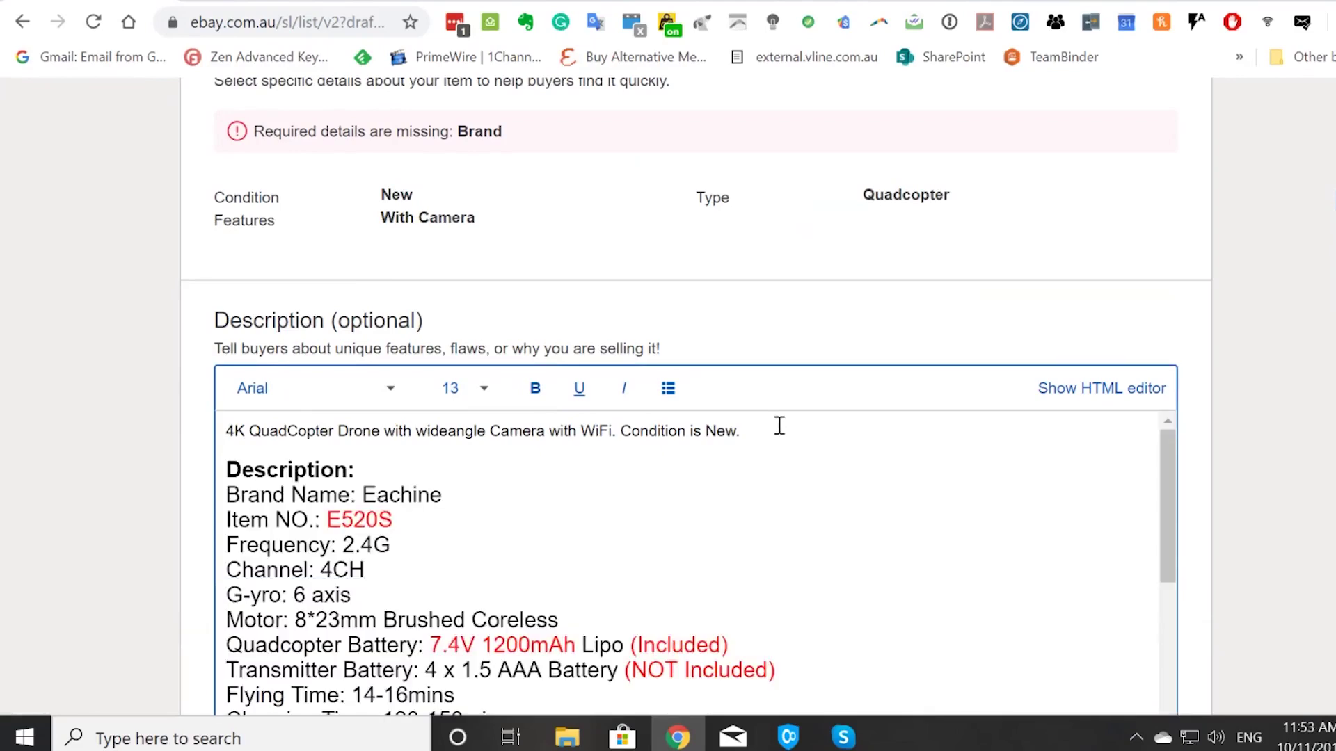
Delete the "Description:" heading from the pasted listing text.
scroll(882, 409, down, 5)
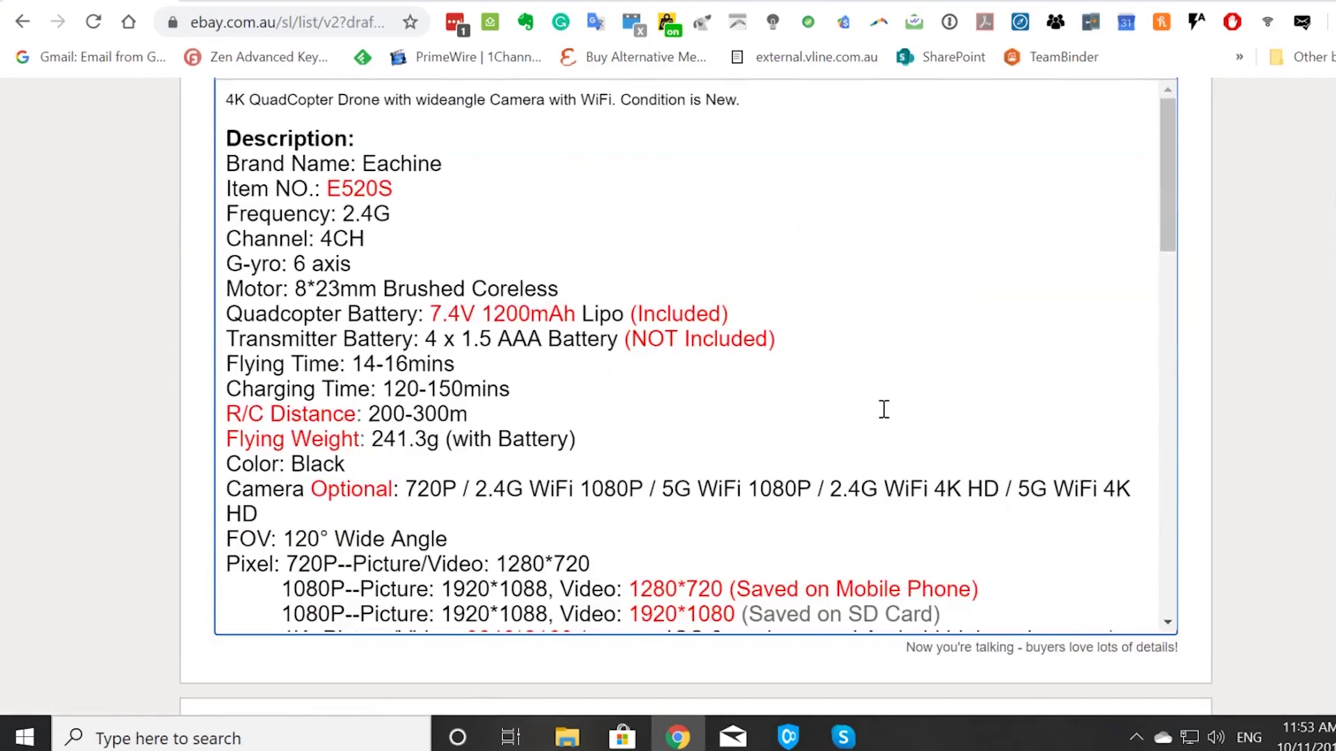
click(355, 138)
key(BackSpace)
key(BackSpace)
key(BackSpace)
key(BackSpace)
key(BackSpace)
key(BackSpace)
key(BackSpace)
key(BackSpace)
key(BackSpace)
key(BackSpace)
key(BackSpace)
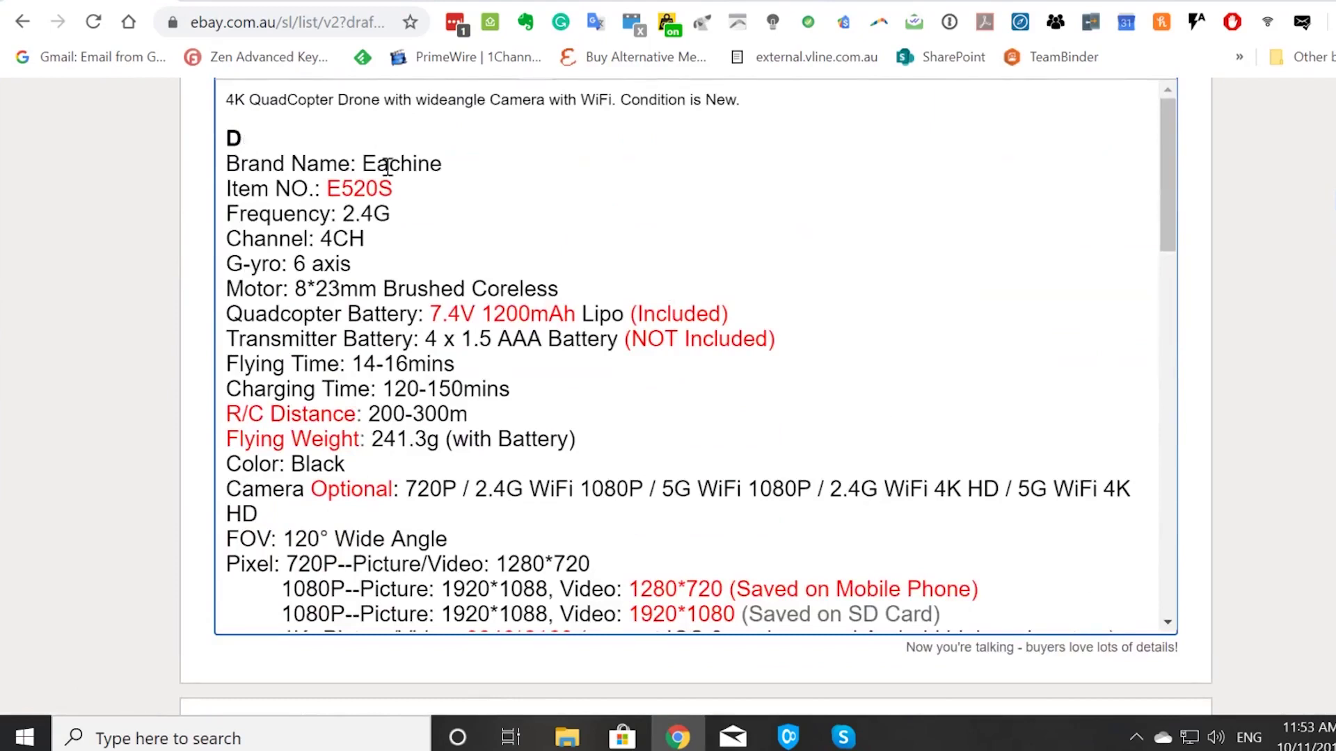
key(BackSpace)
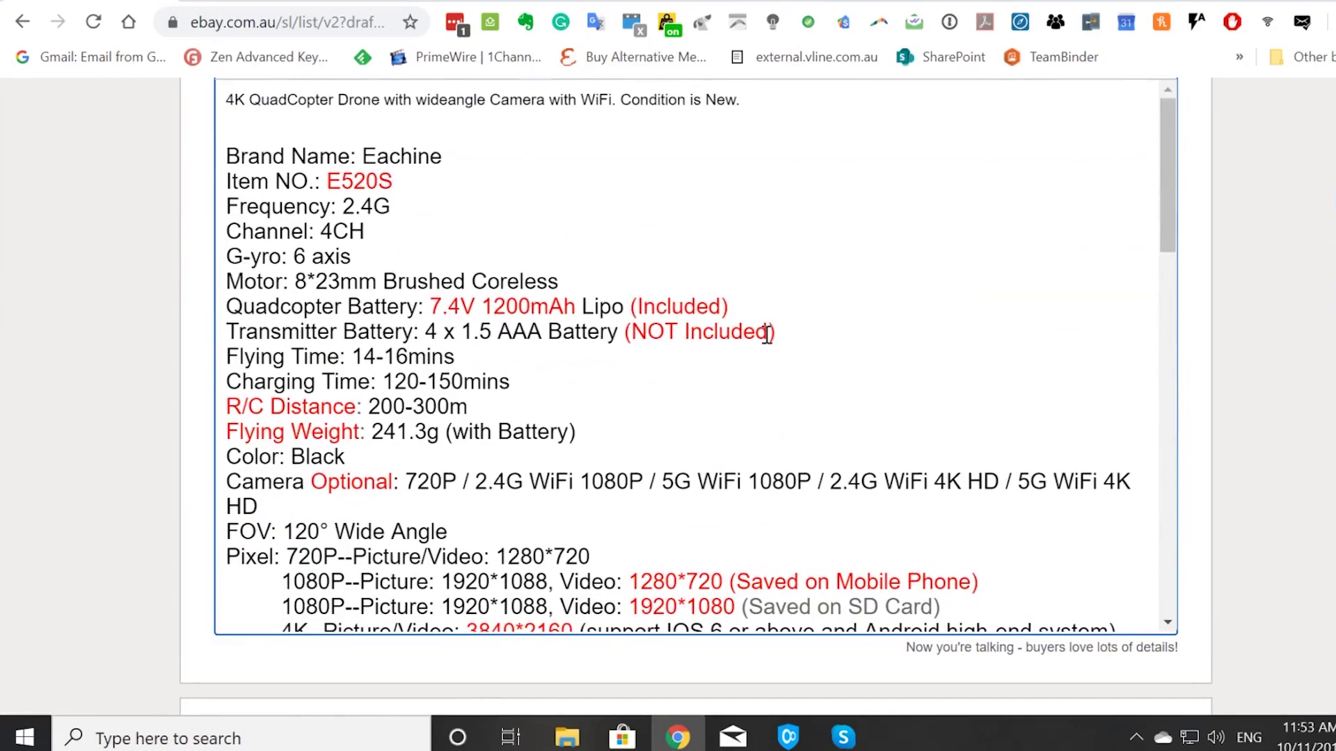
Review the pasted description through the package contents, plus the pricing and postage sections below it.
scroll(768, 336, down, 8)
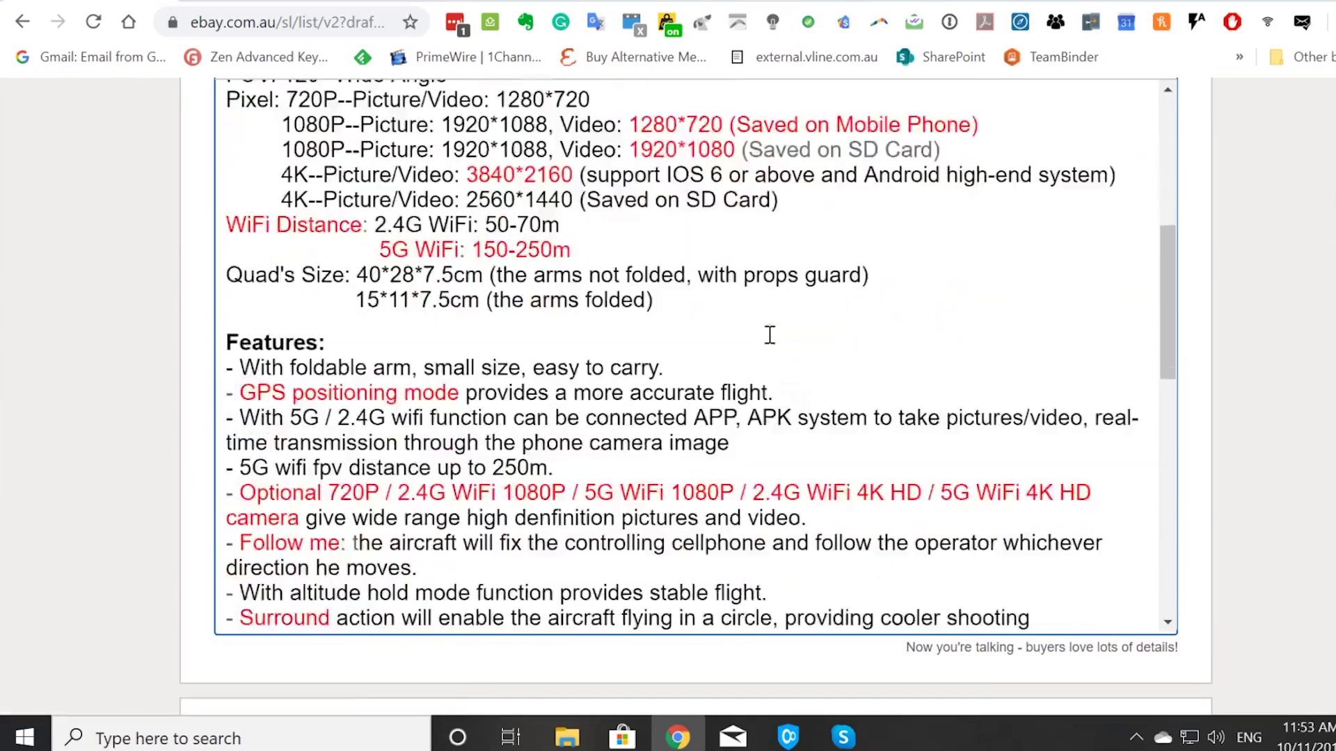
scroll(769, 336, up, 10)
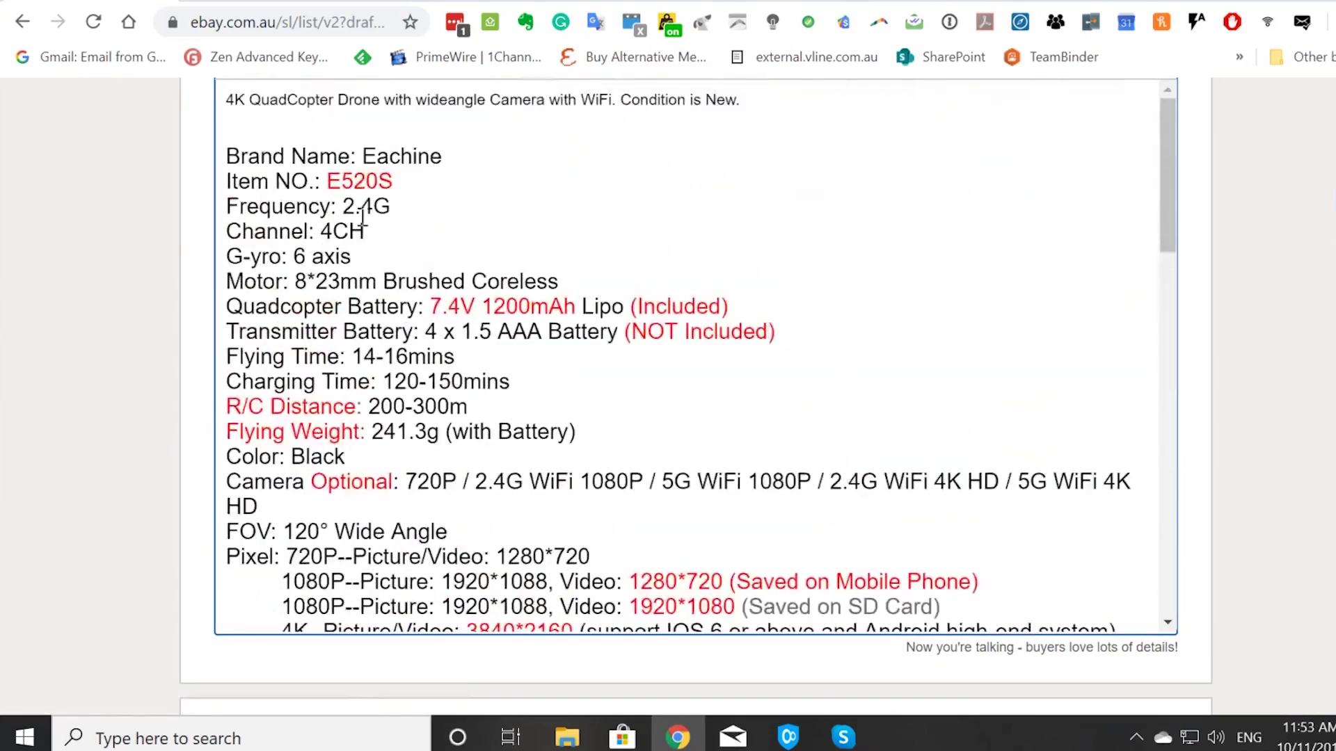
scroll(903, 149, down, 12)
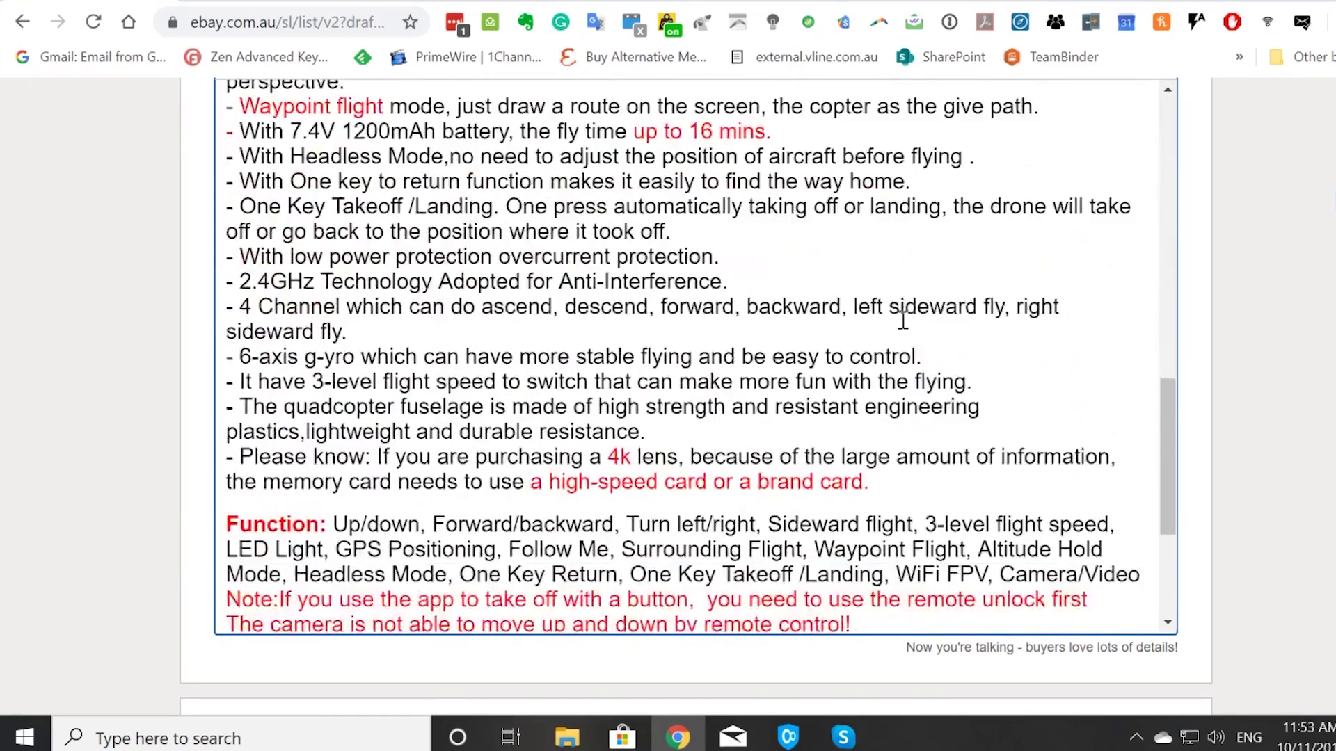
scroll(903, 321, down, 3)
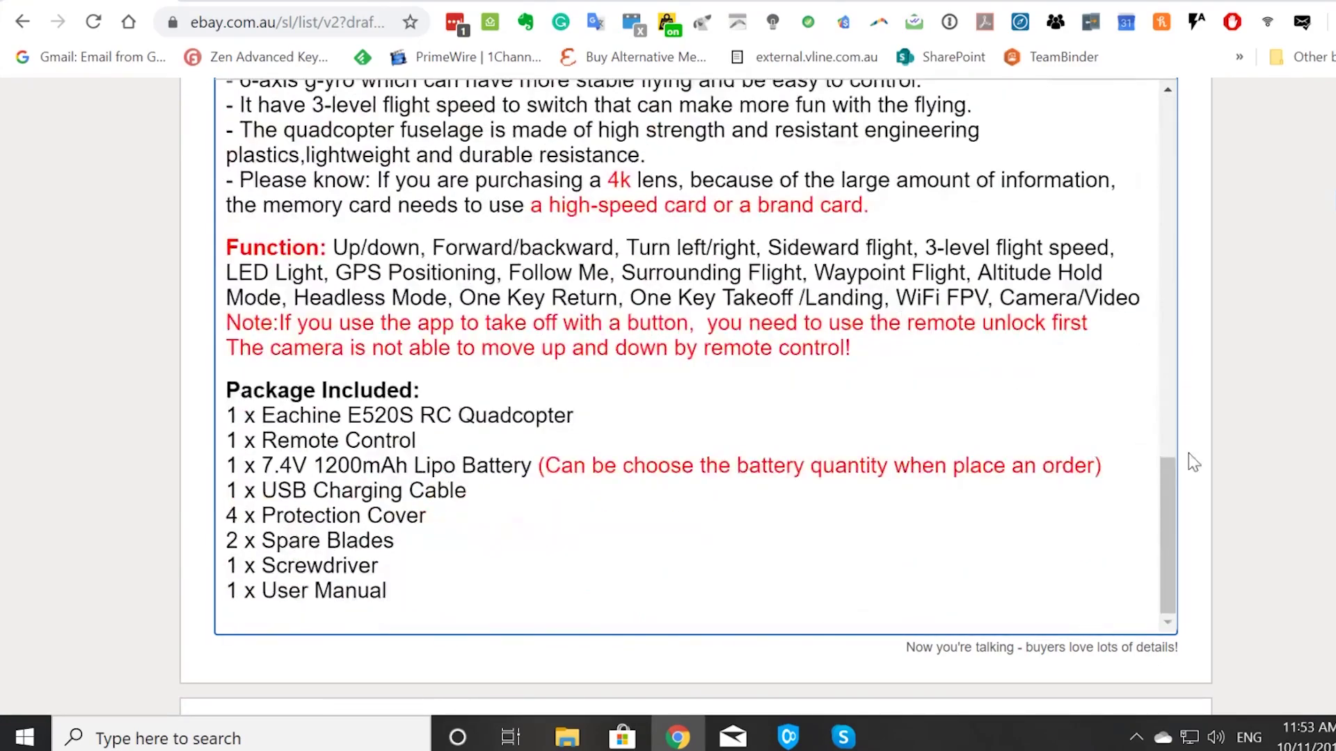
scroll(1191, 462, down, 6)
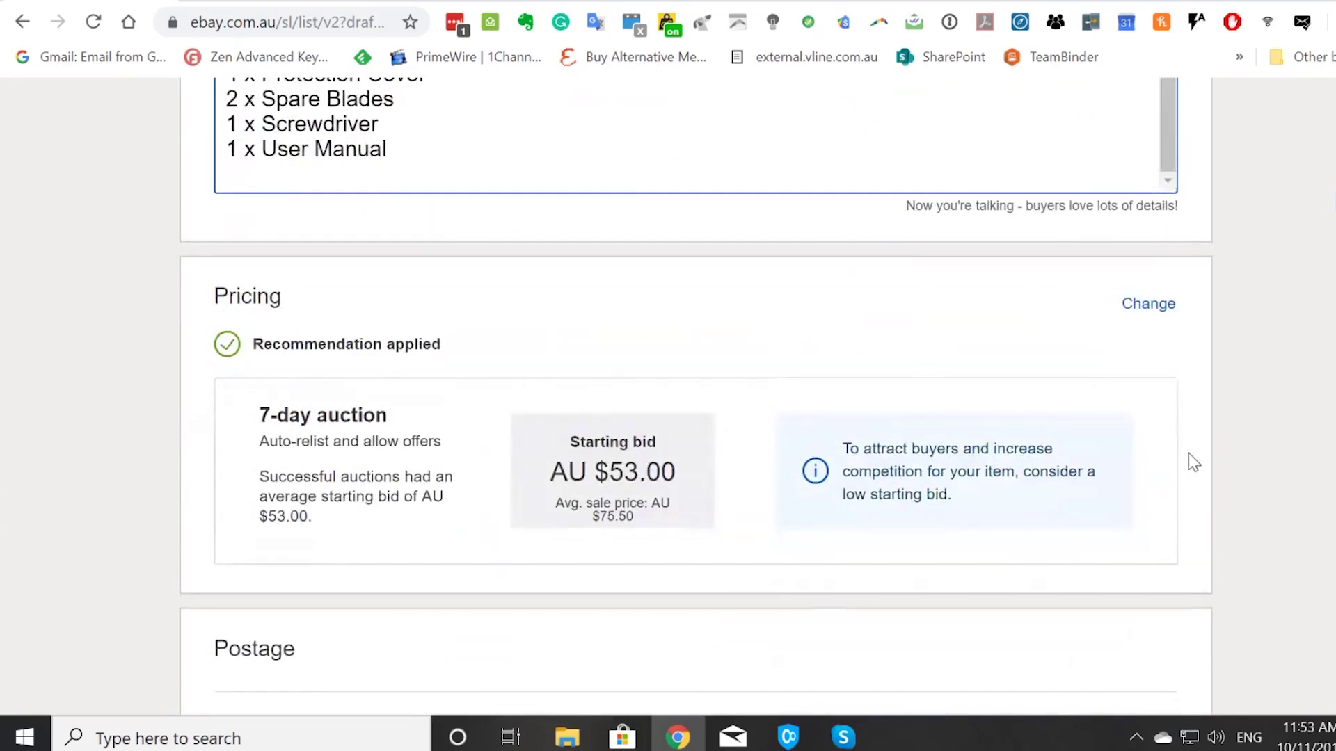
scroll(1188, 453, down, 3)
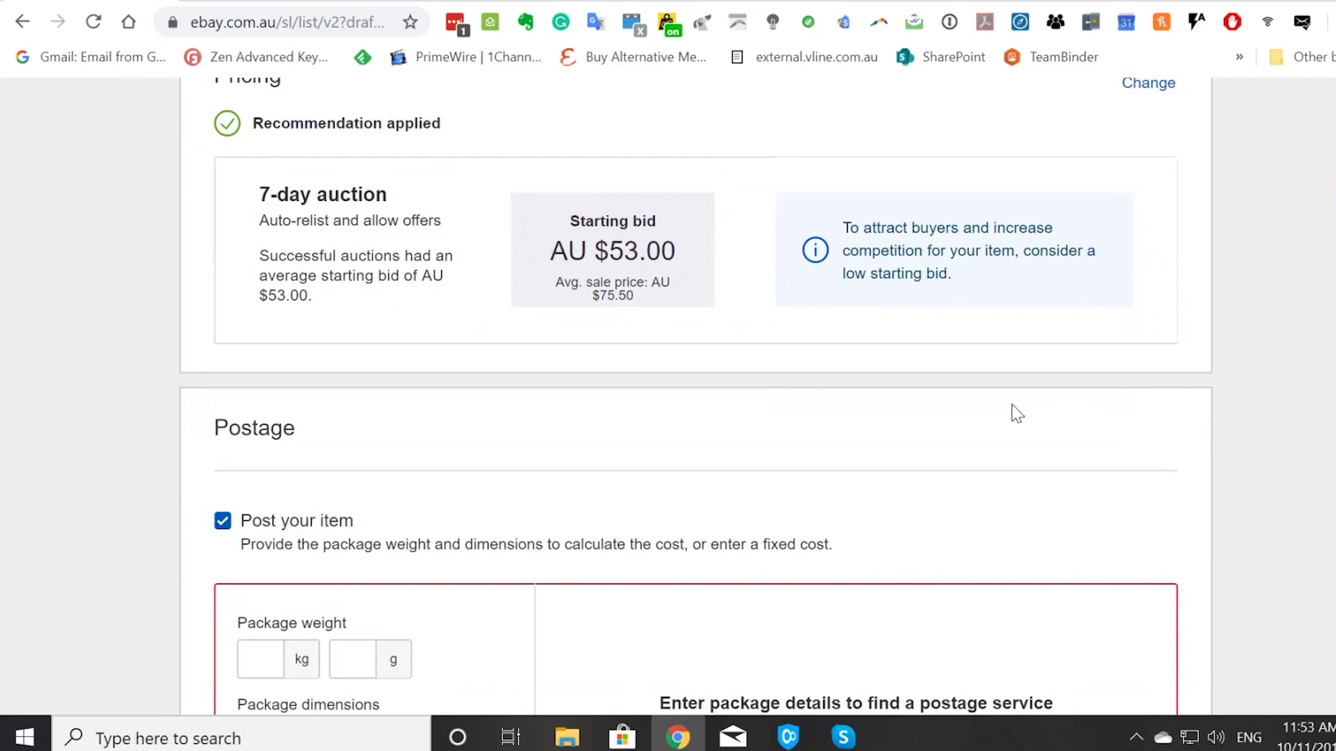
Switch to the AliExpress drone page and choose the 720P 1Battery variant shipping from China.
click(1033, 2)
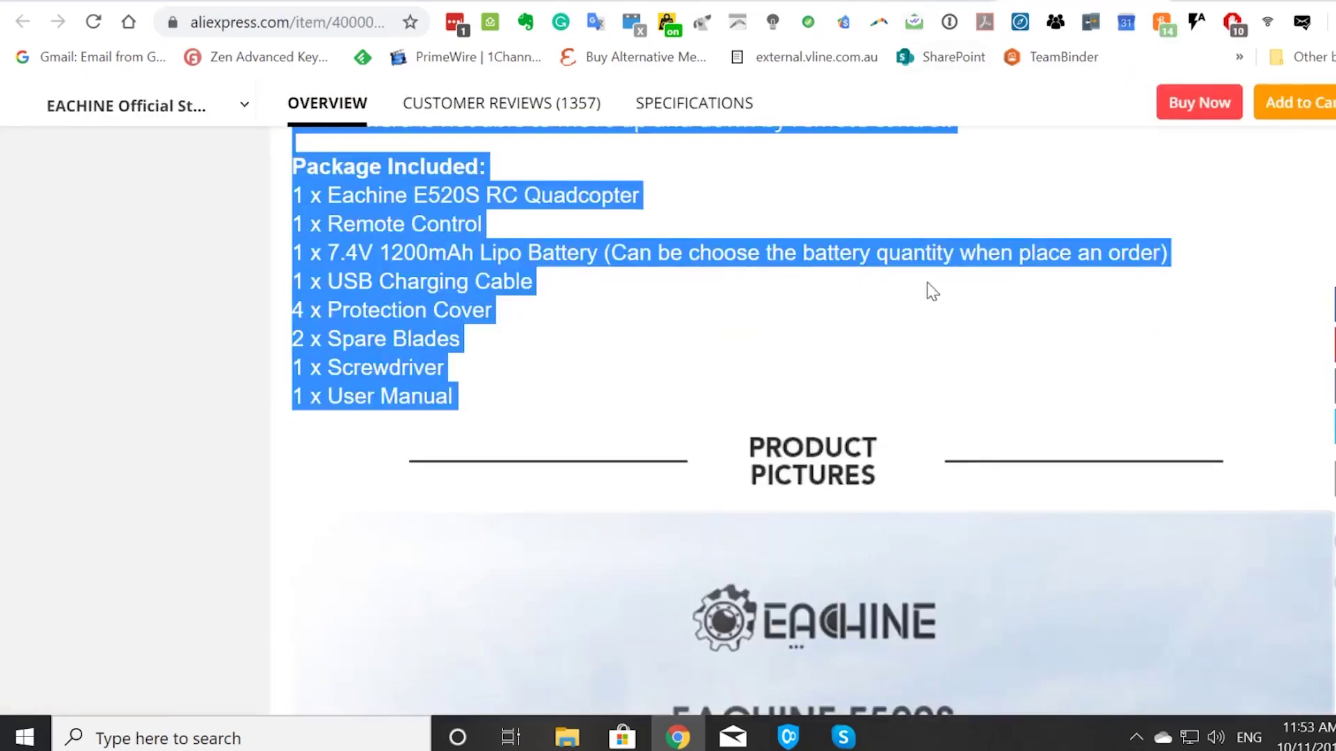
scroll(937, 286, up, 15)
scroll(946, 256, up, 20)
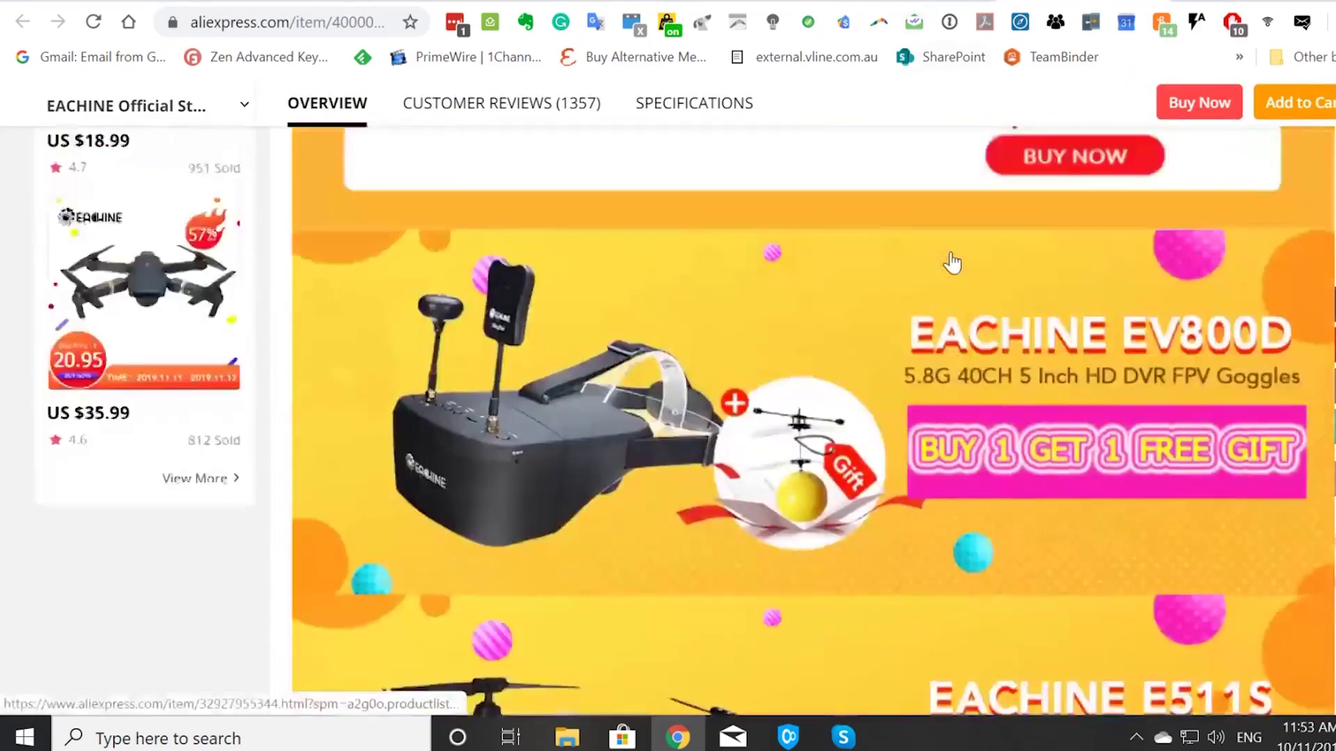
scroll(951, 261, up, 15)
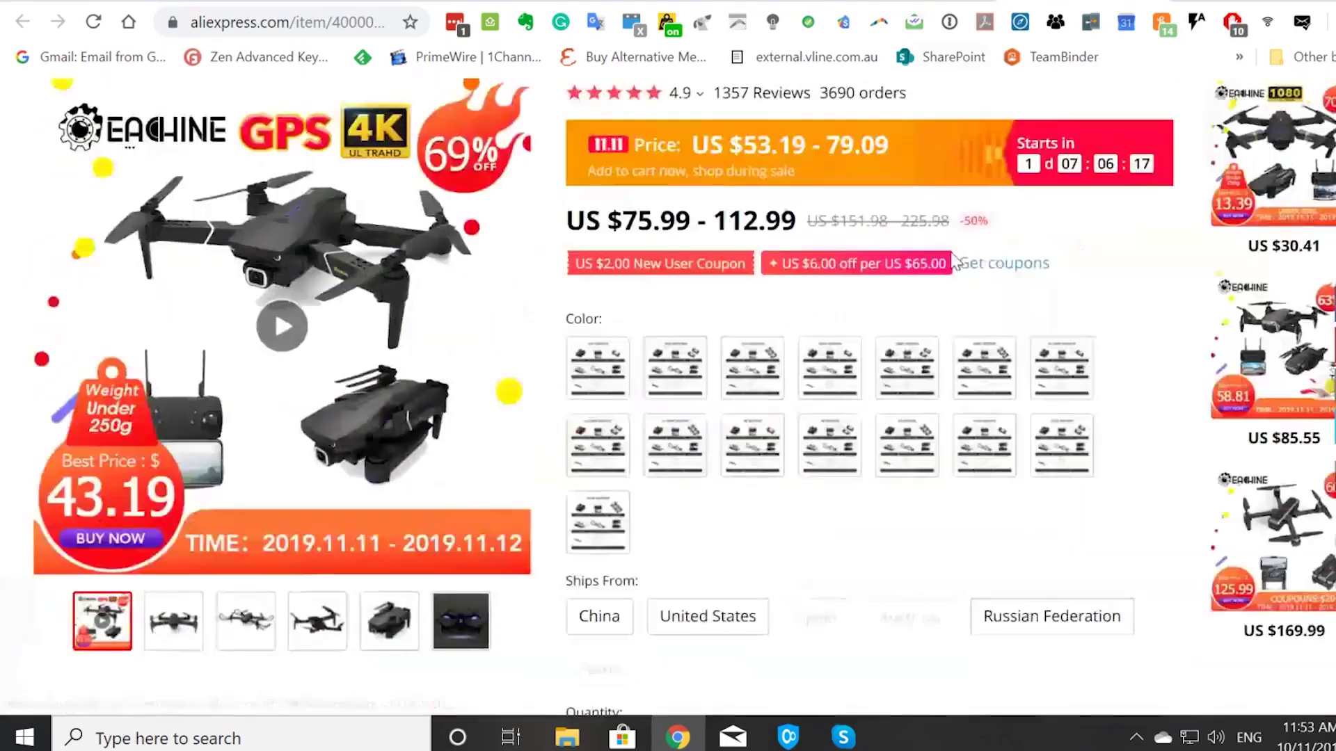
scroll(952, 257, up, 5)
scroll(951, 252, down, 3)
scroll(952, 252, down, 2)
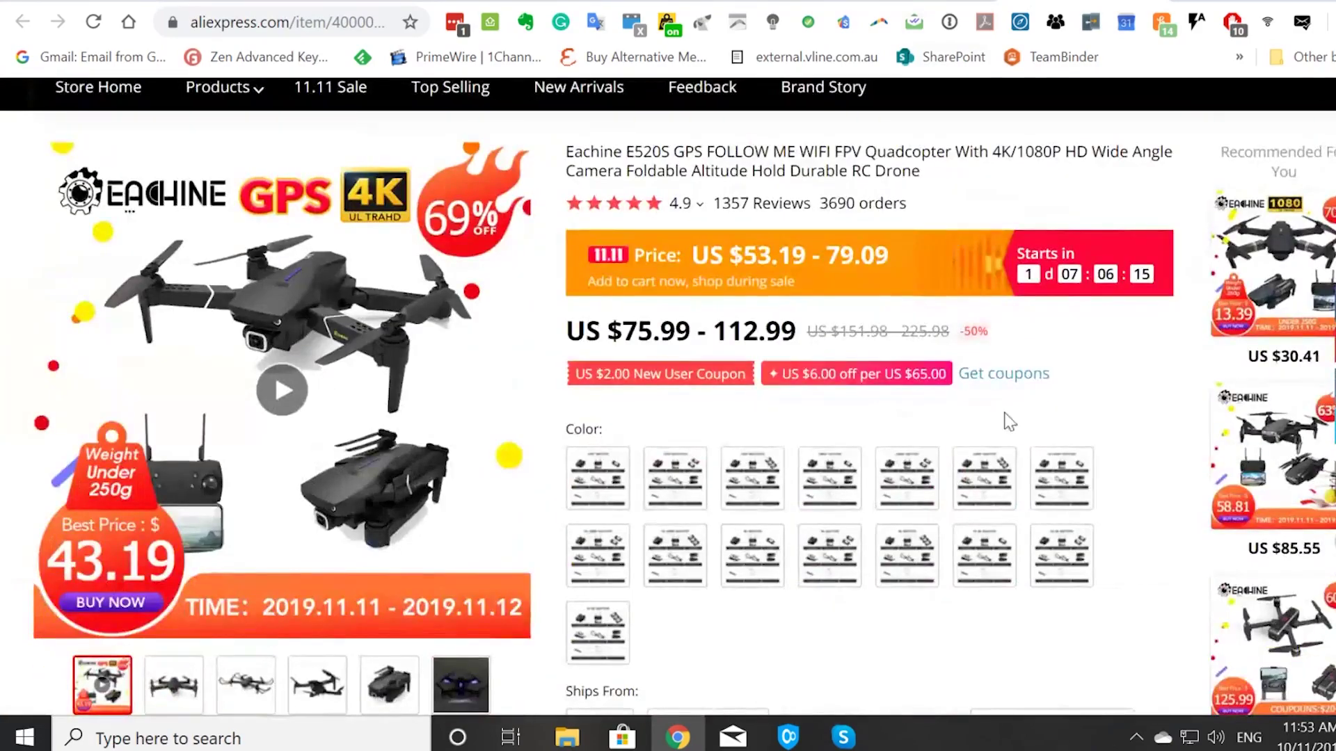
click(599, 501)
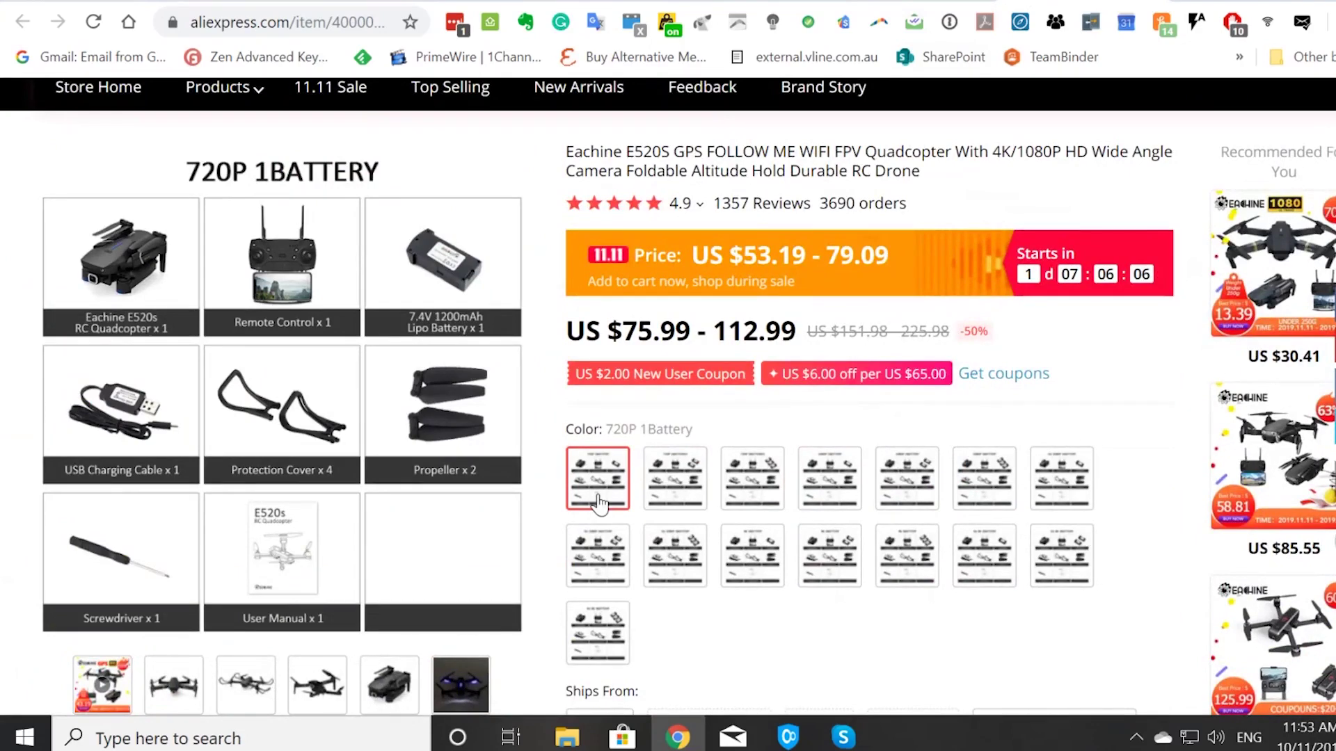
scroll(922, 621, down, 1)
scroll(922, 621, down, 2)
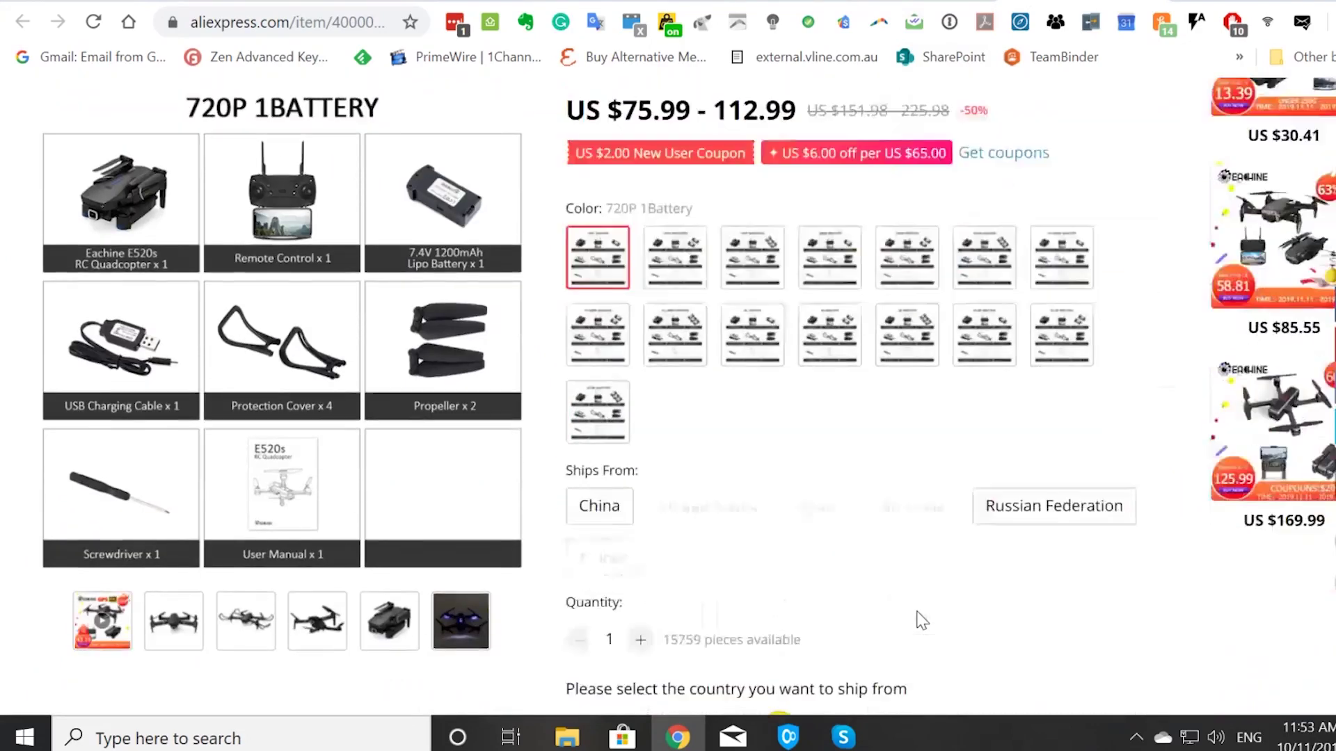
click(606, 506)
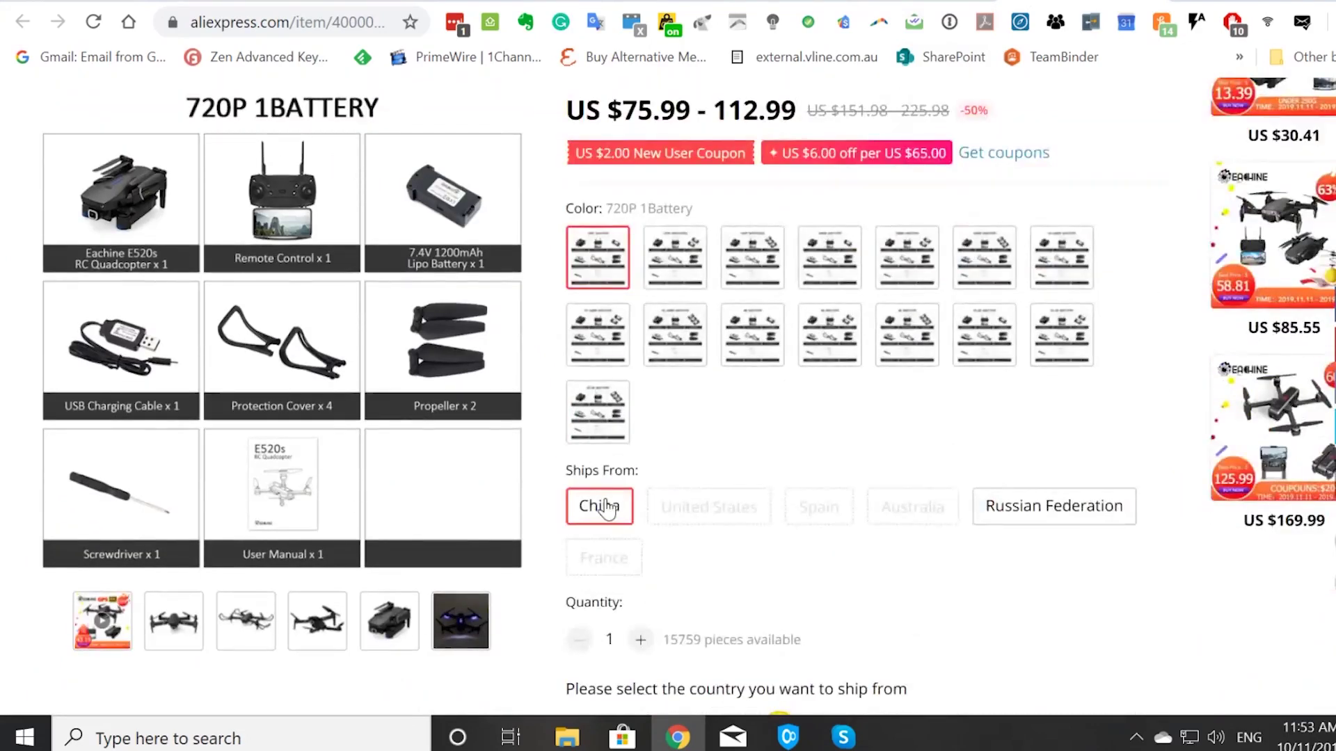
Check the shipping terms and price of the selected 720P drone variant.
scroll(873, 578, down, 3)
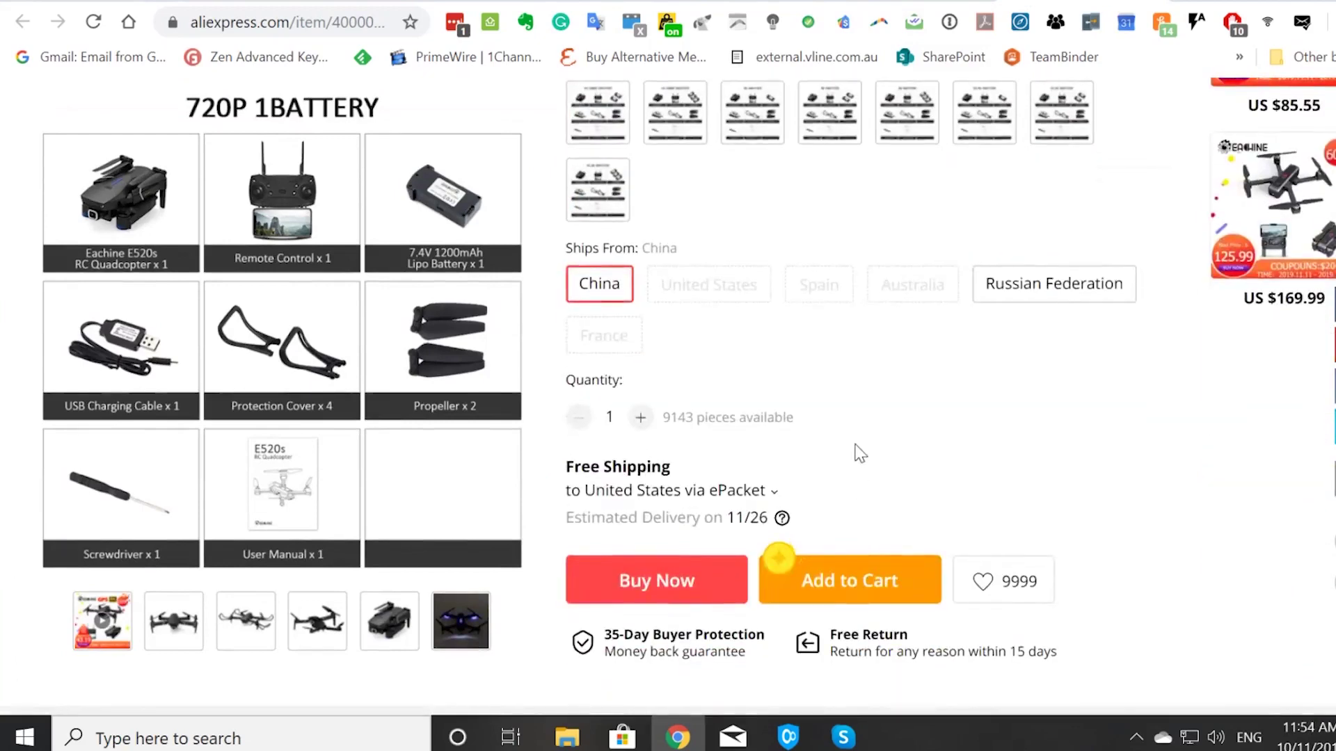
scroll(855, 453, down, 1)
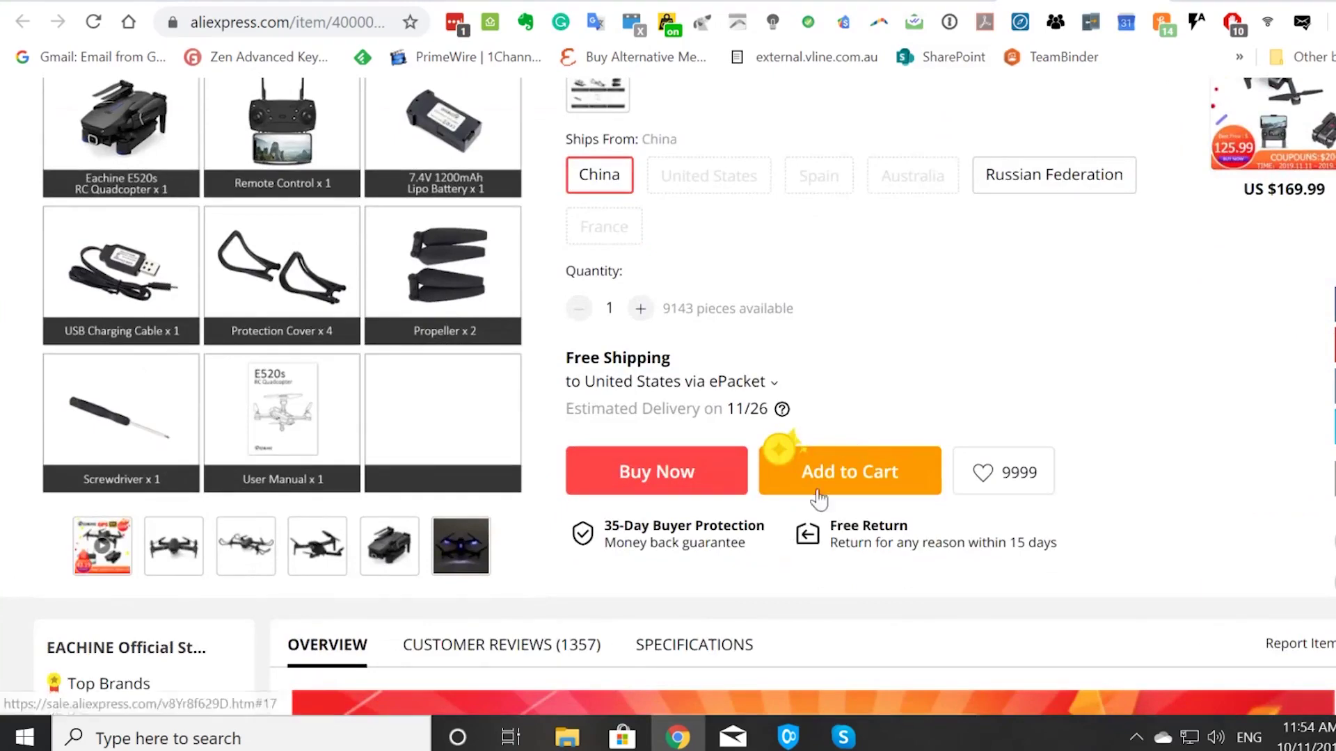
scroll(835, 477, up, 2)
scroll(835, 478, up, 3)
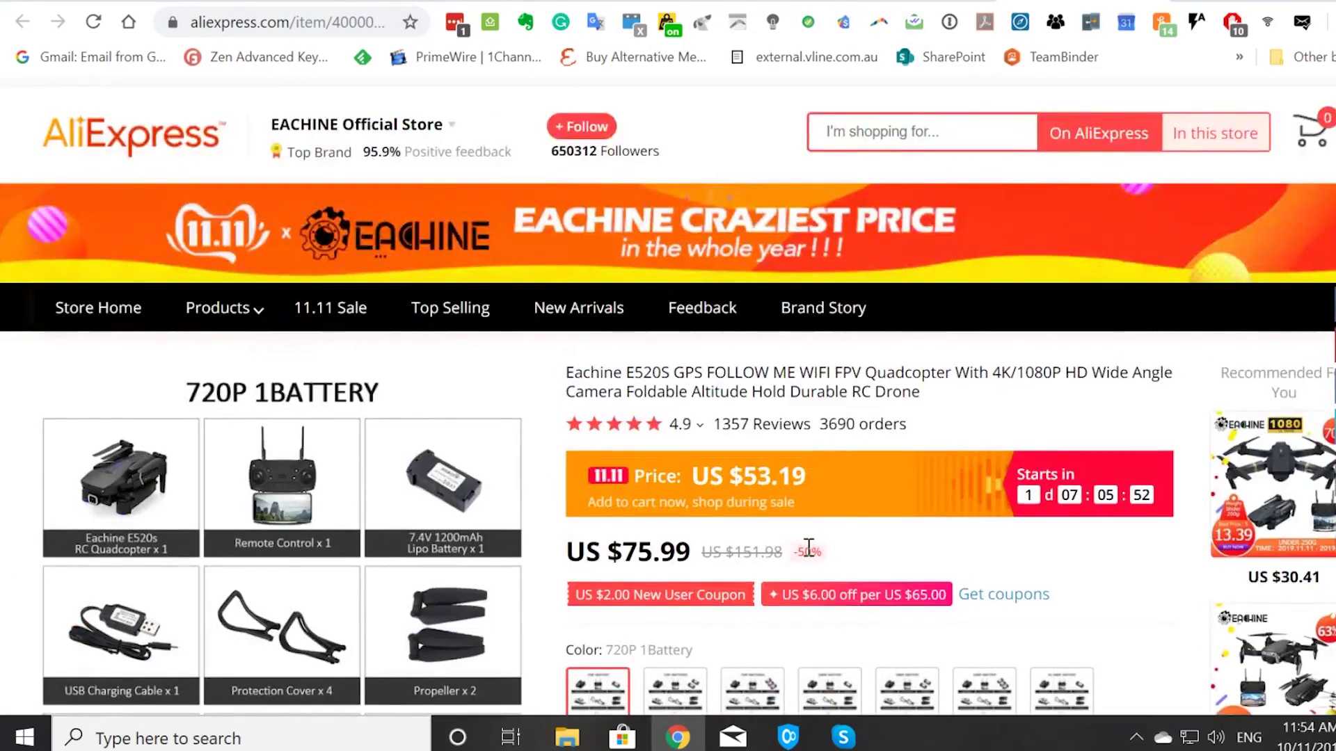
scroll(933, 522, down, 1)
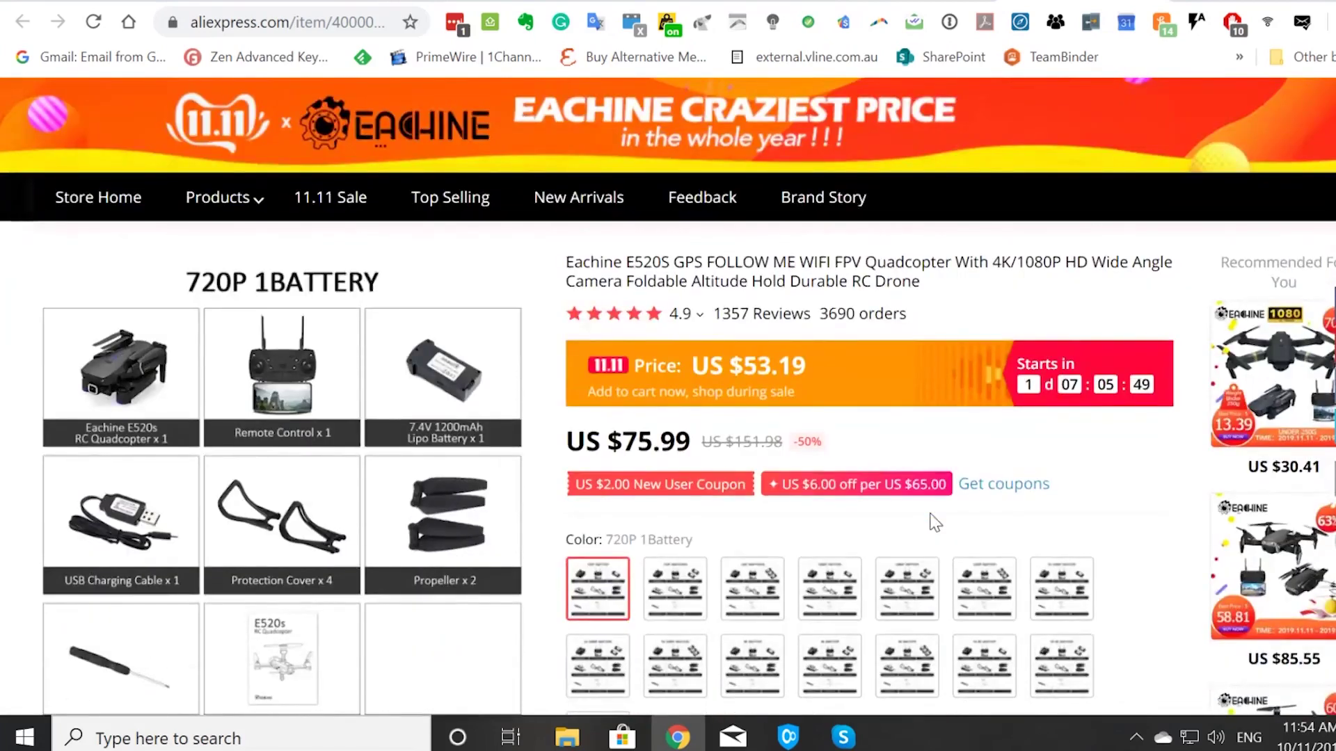
Show the AliExpress prices in Australian dollars and check the drone's price range.
scroll(932, 522, up, 1)
scroll(934, 522, up, 1)
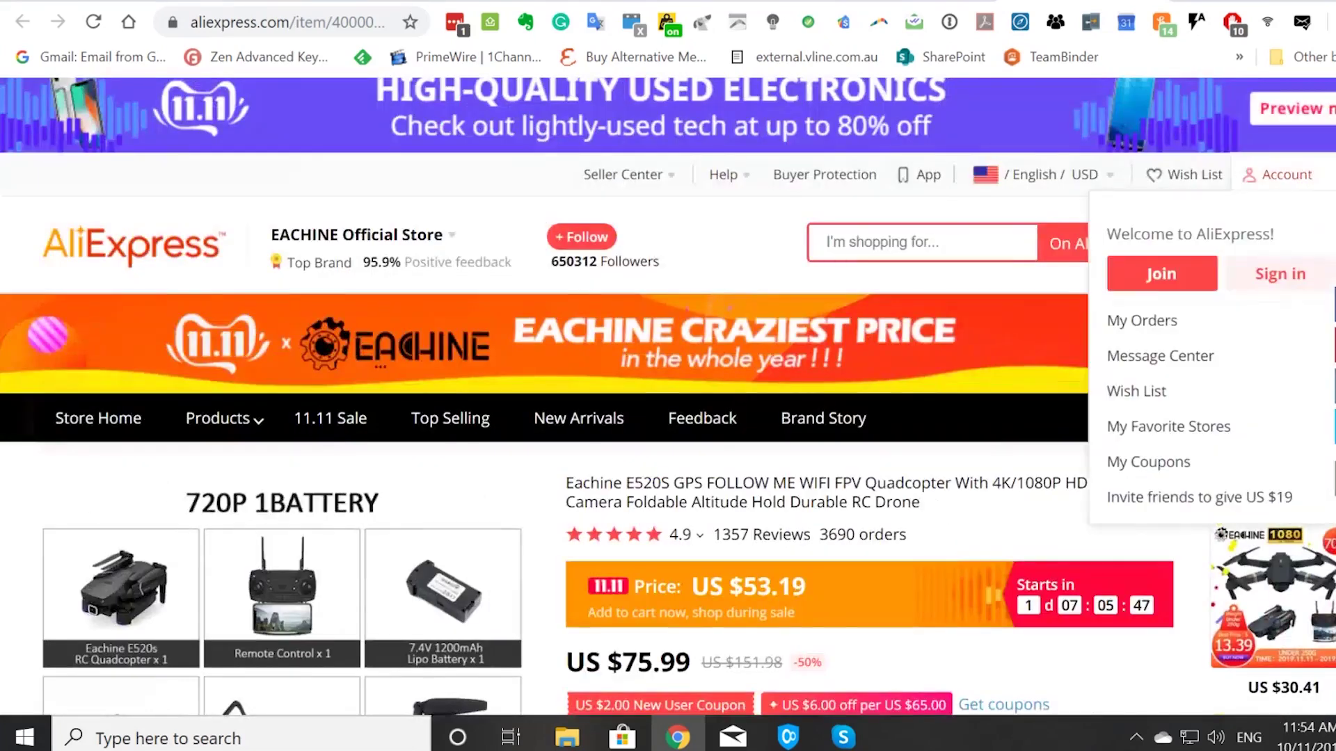
scroll(1033, 317, down, 3)
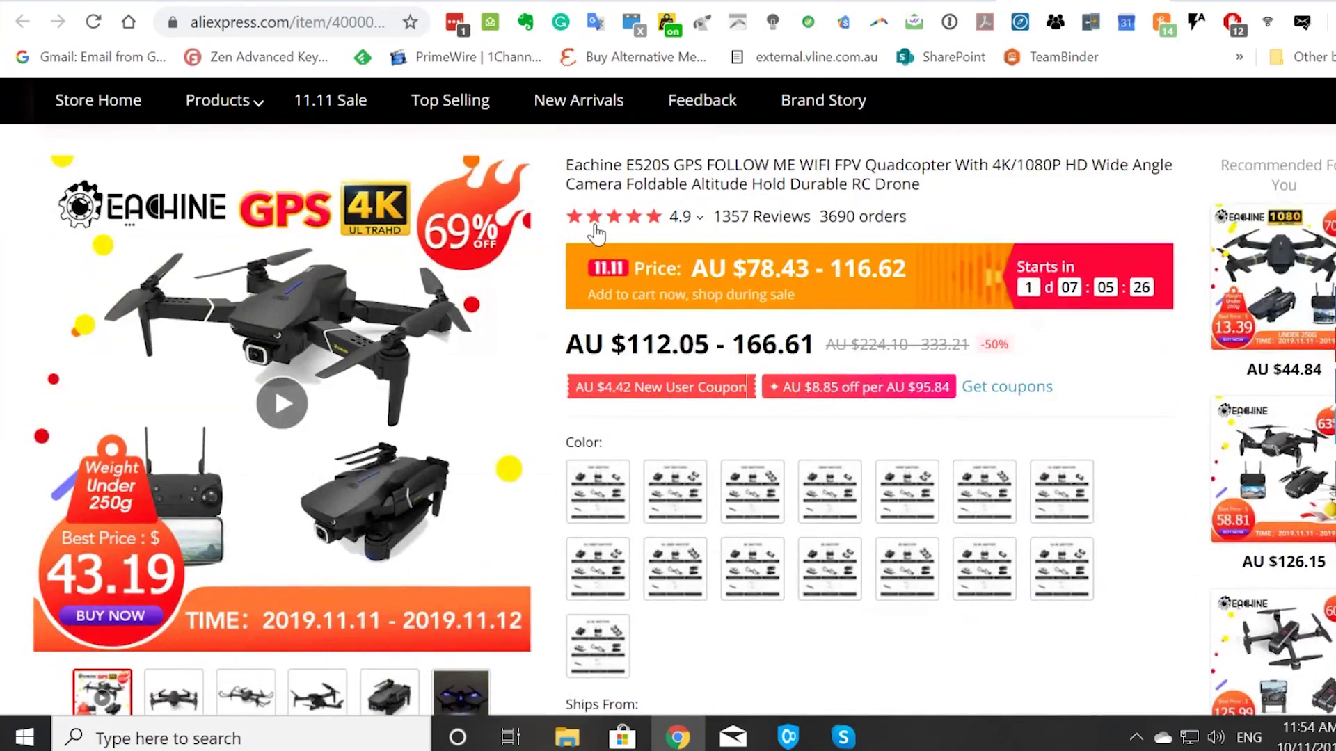
mouse_move(590, 224)
Switch to the eBay listing, open its pricing for editing and turn off Auction in favour of Buy It Now.
click(76, 1)
click(76, 1)
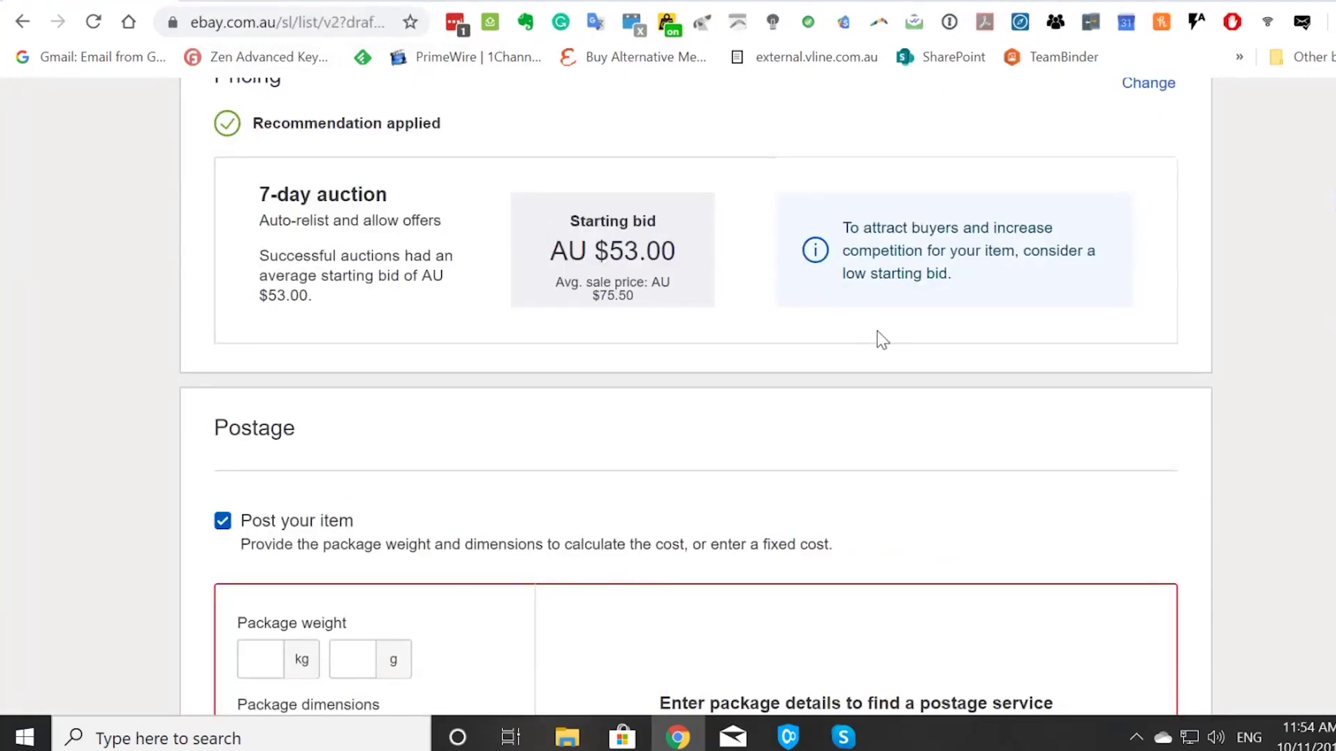
scroll(877, 338, down, 1)
scroll(877, 339, up, 3)
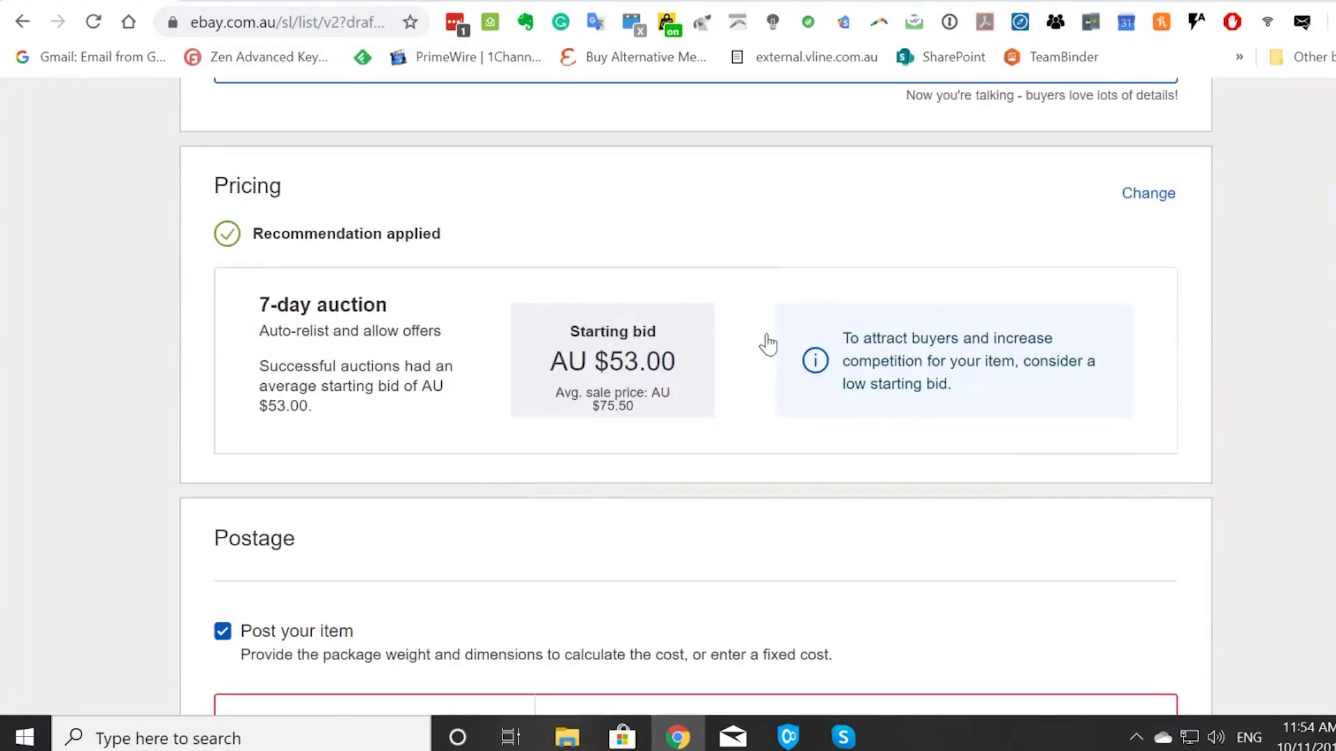
click(1151, 201)
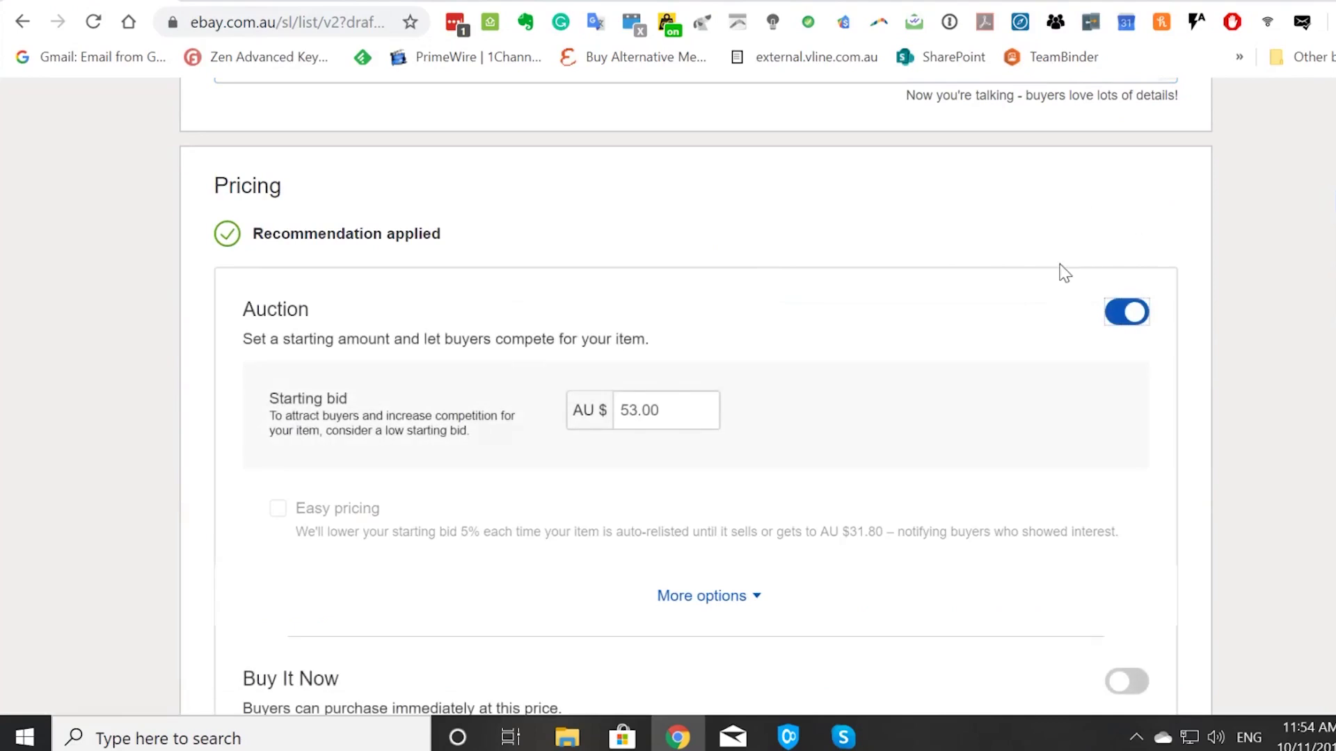
click(682, 419)
double_click(682, 421)
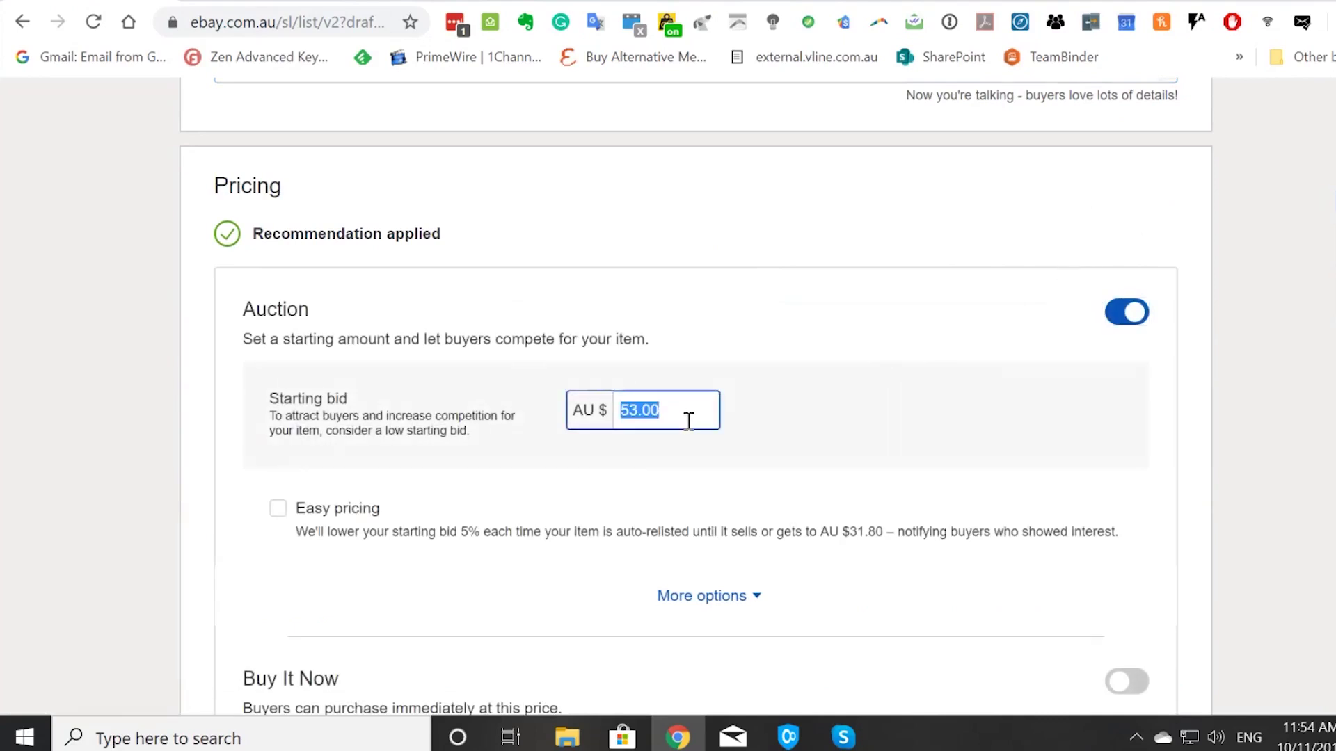
click(1120, 312)
scroll(988, 334, down, 3)
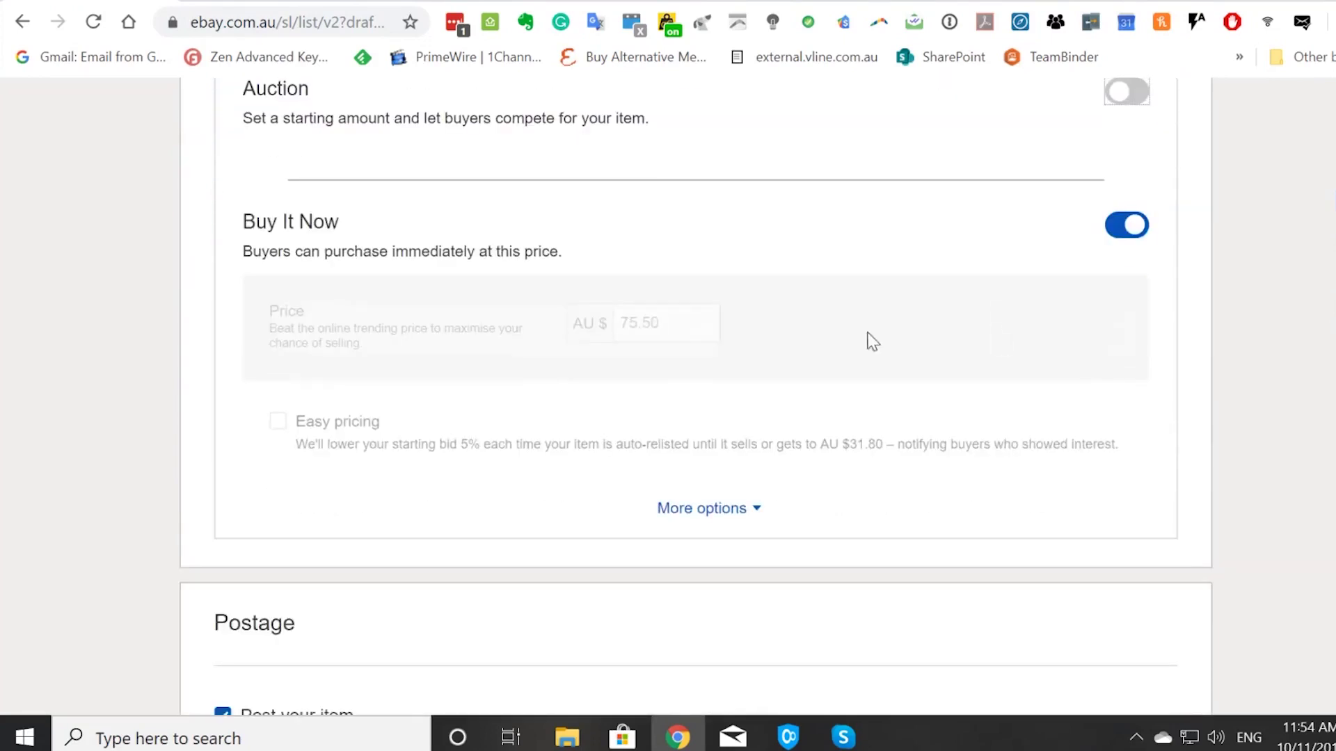
Set the Buy It Now price to AU $159.99 and show the additional pricing options.
click(677, 320)
double_click(677, 321)
text(159)
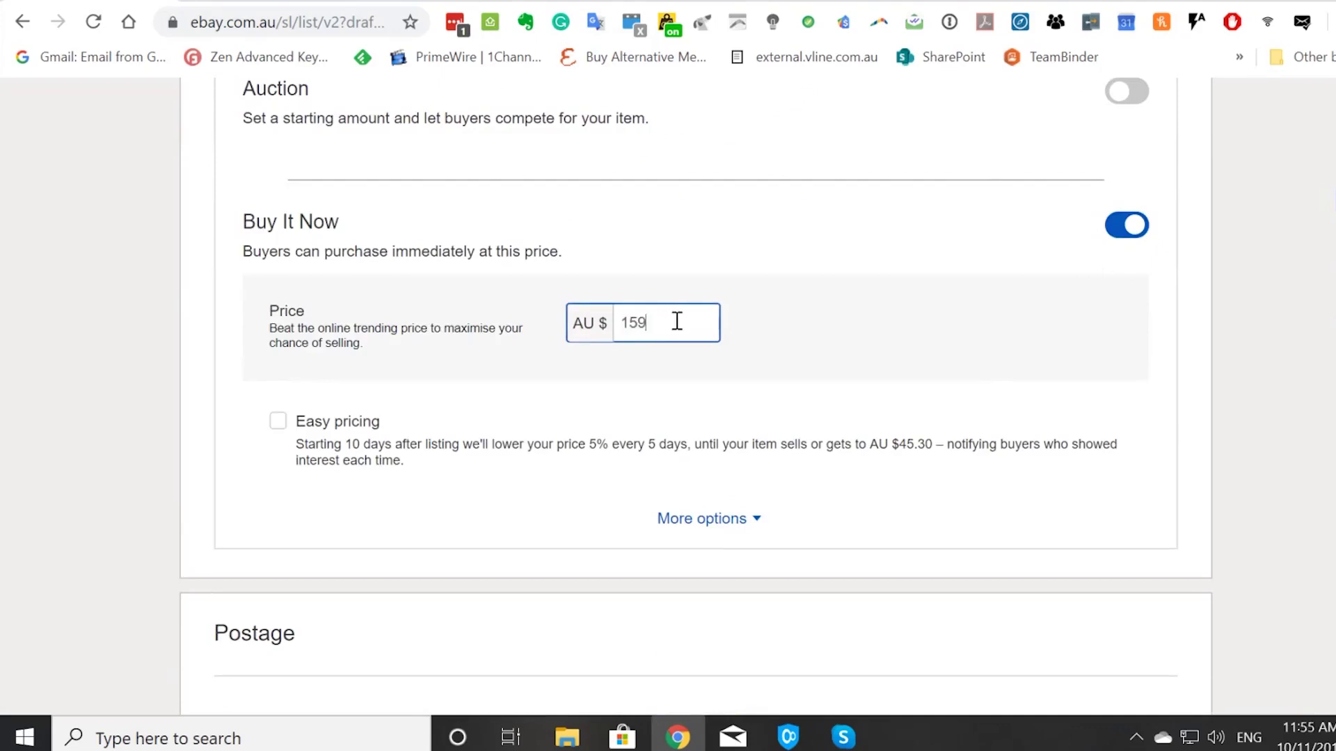
text(.99)
click(1118, 304)
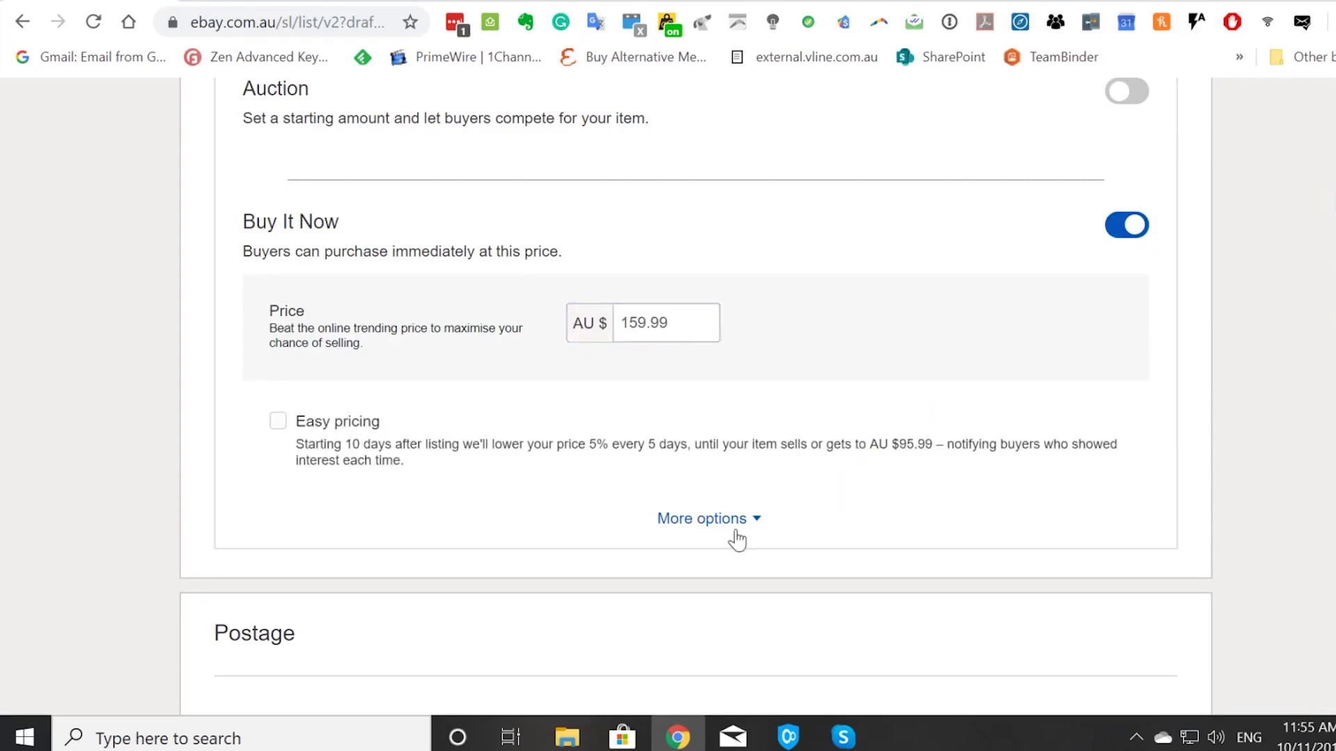
click(723, 532)
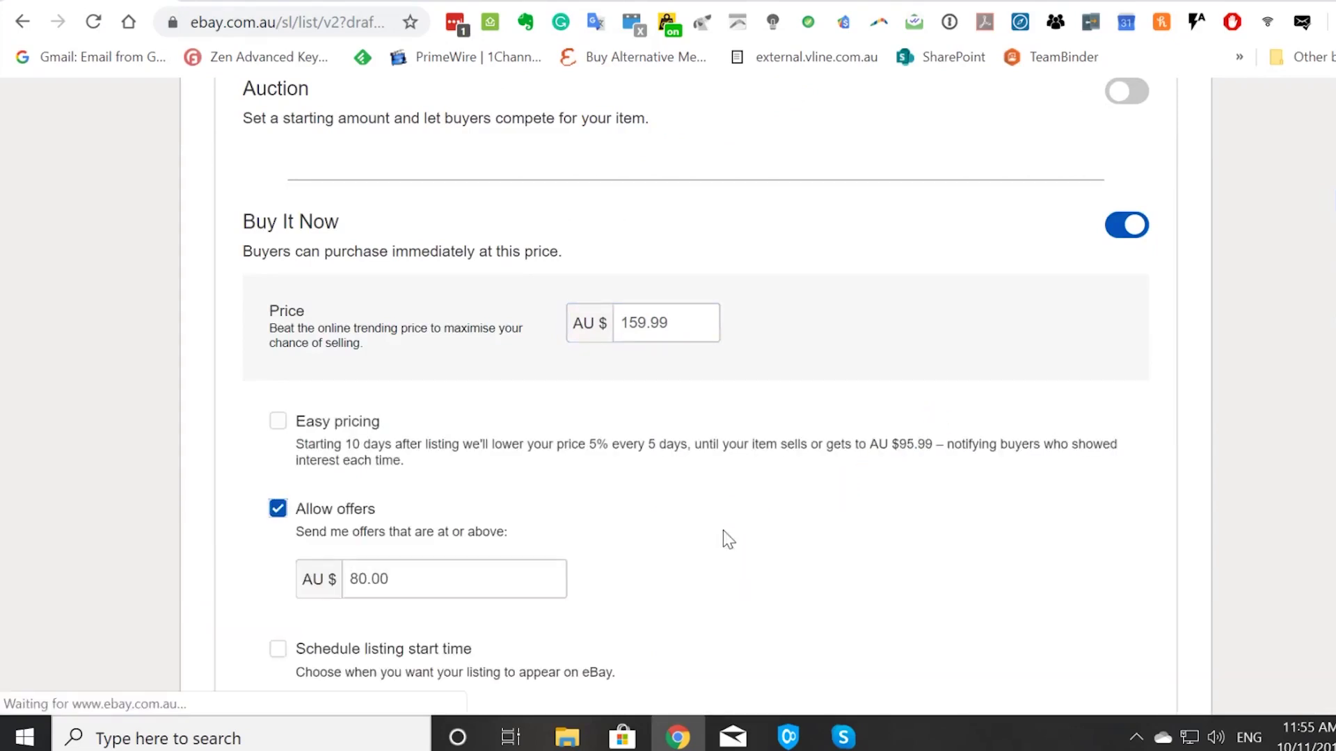
scroll(811, 477, down, 2)
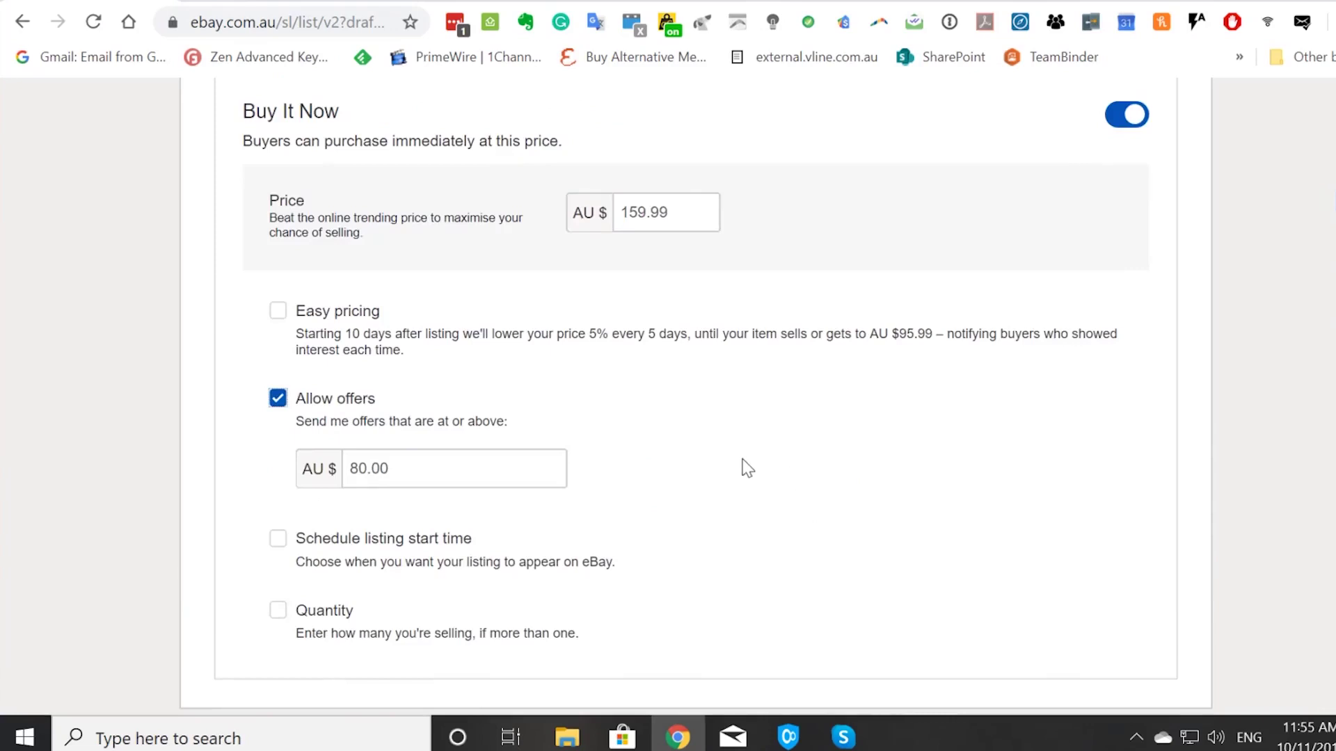
scroll(742, 459, down, 3)
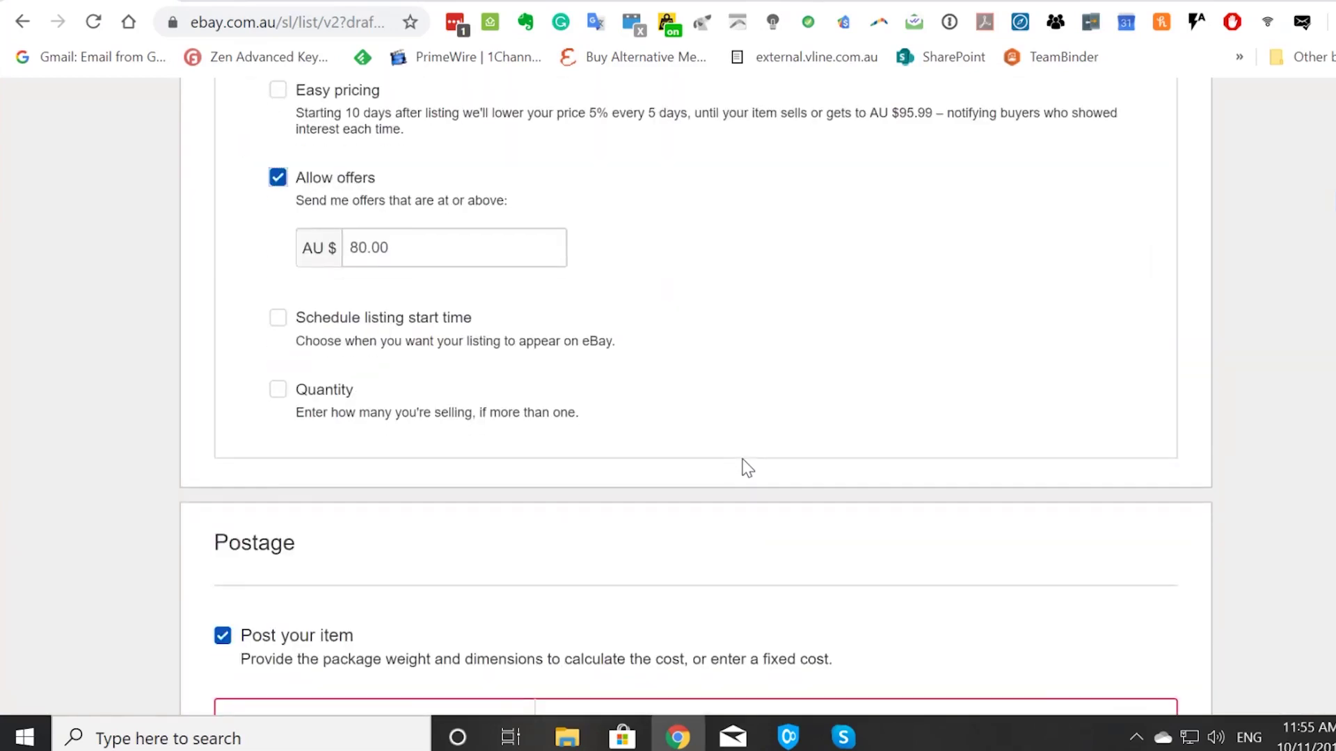
scroll(742, 459, down, 6)
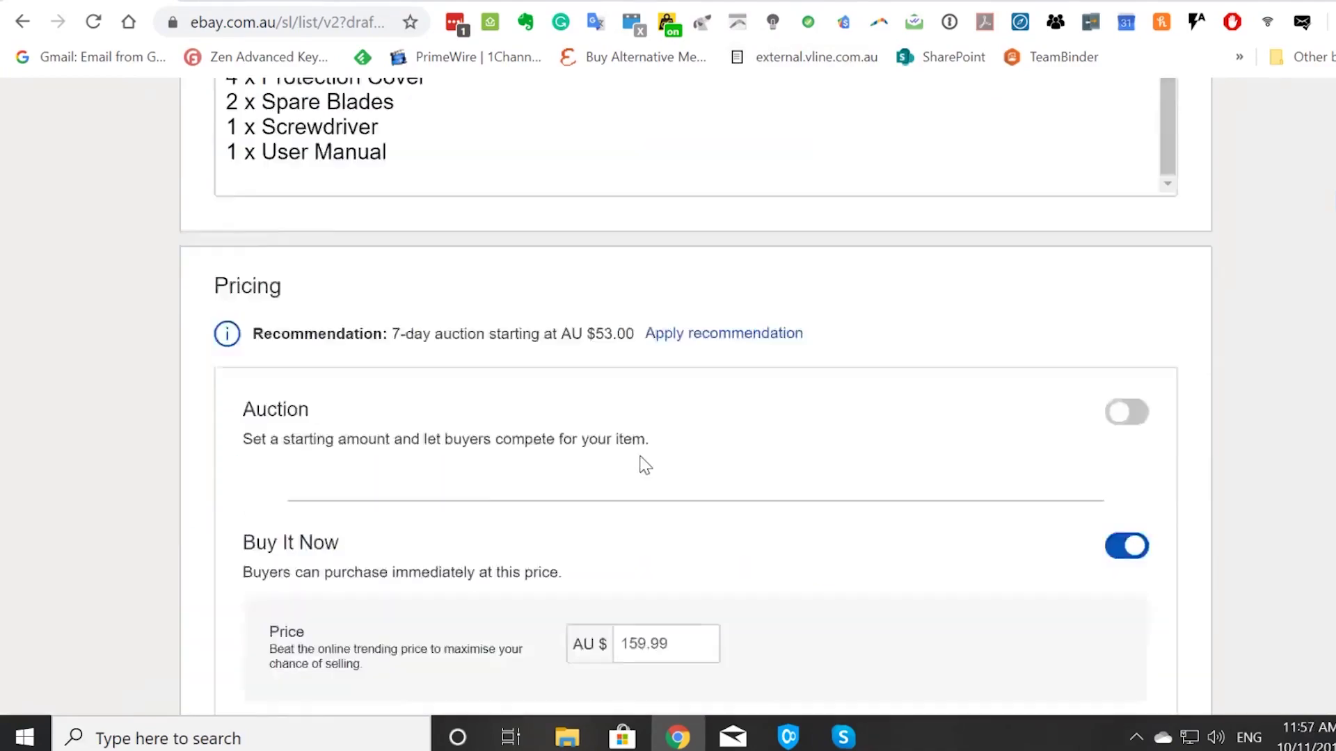
Switch the drone listing from the quick form to eBay's advanced listing tool.
scroll(645, 464, up, 10)
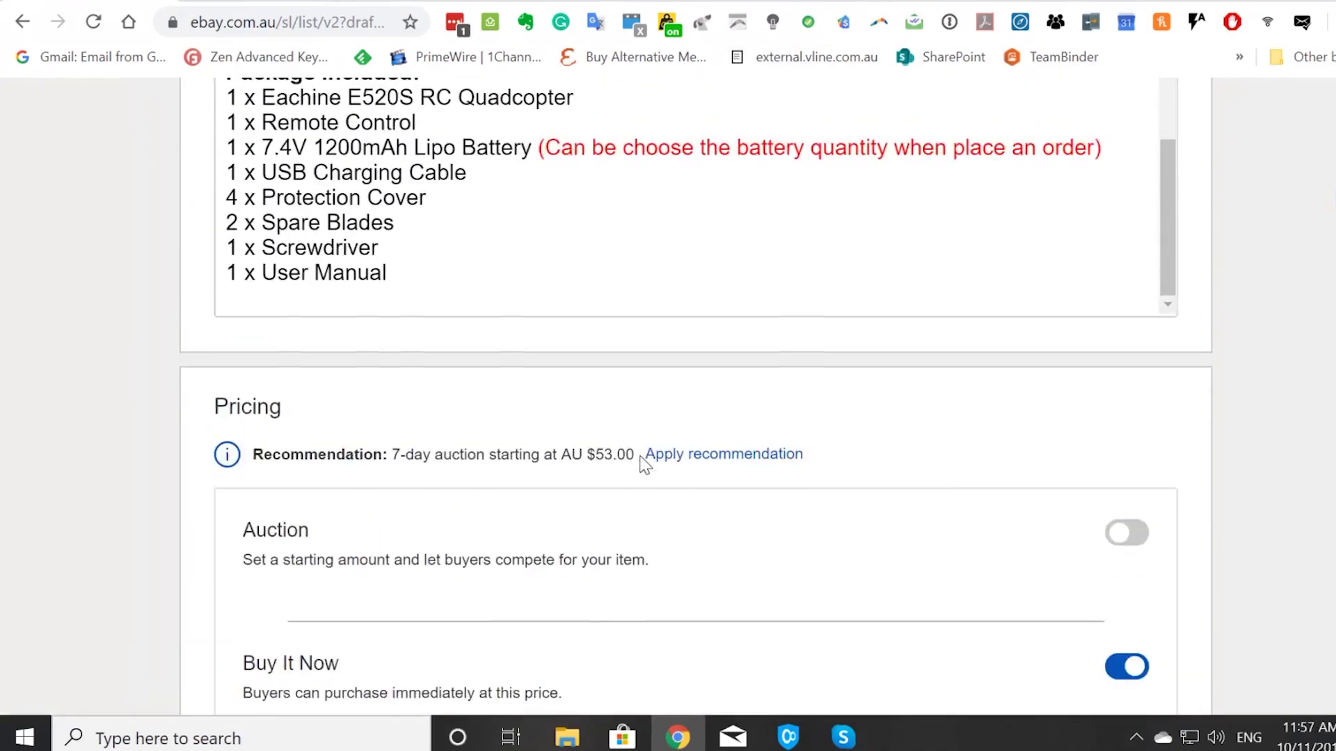
scroll(641, 456, up, 15)
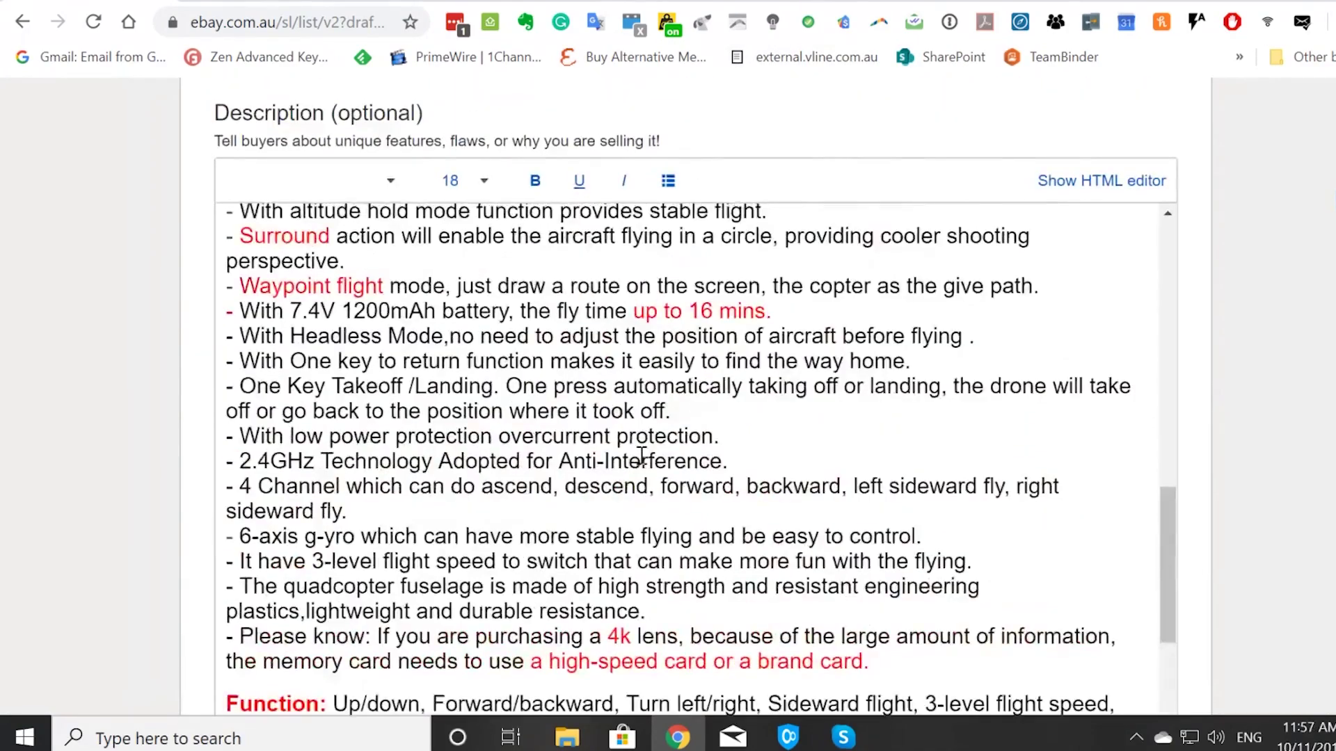
scroll(1214, 420, up, 5)
scroll(1216, 421, up, 10)
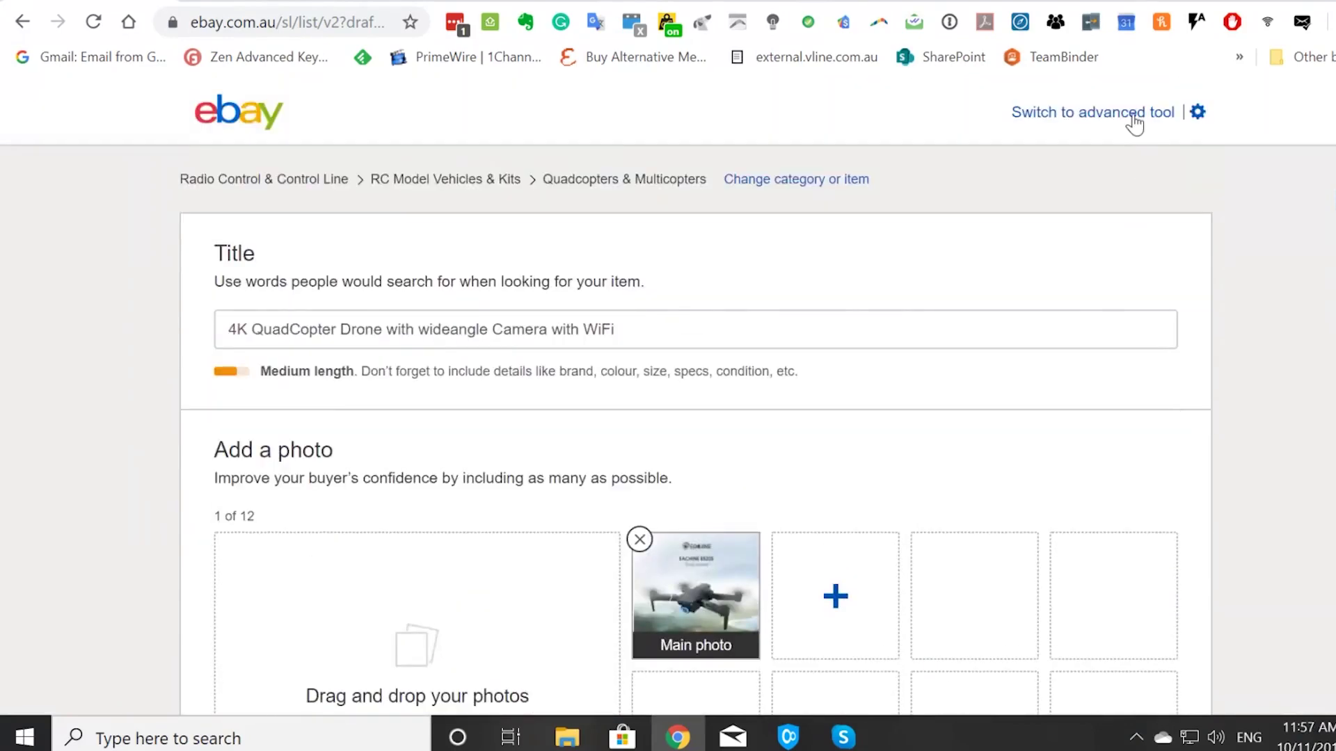
click(1132, 114)
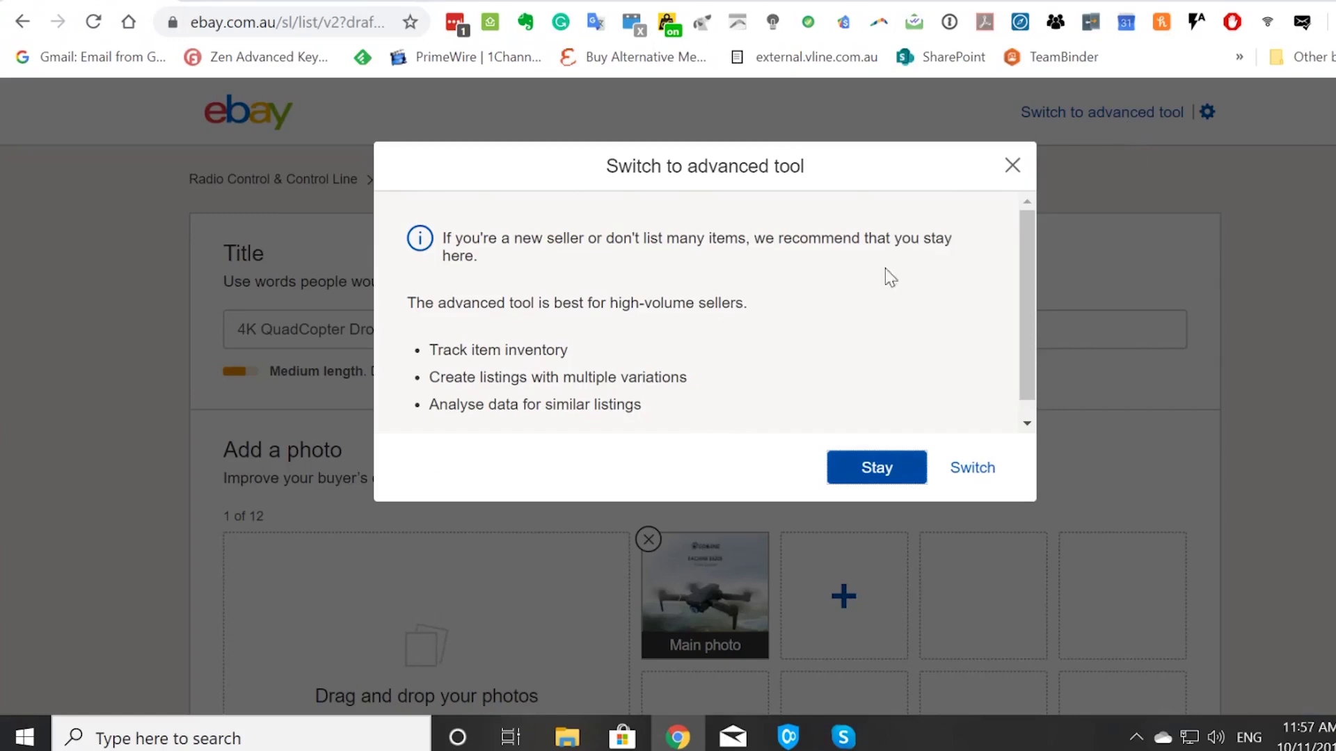
click(972, 468)
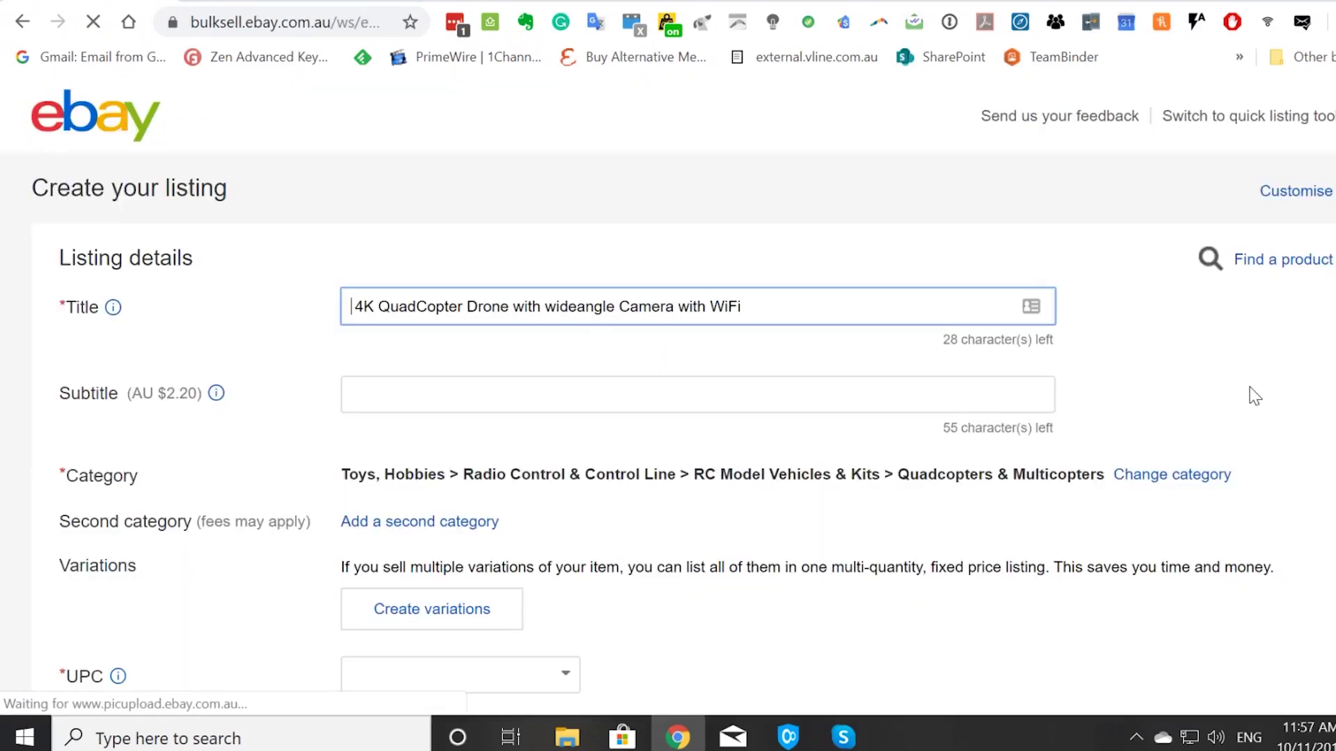
Review the item specifics, description, selling details and payment options in the advanced listing form.
scroll(1255, 395, down, 3)
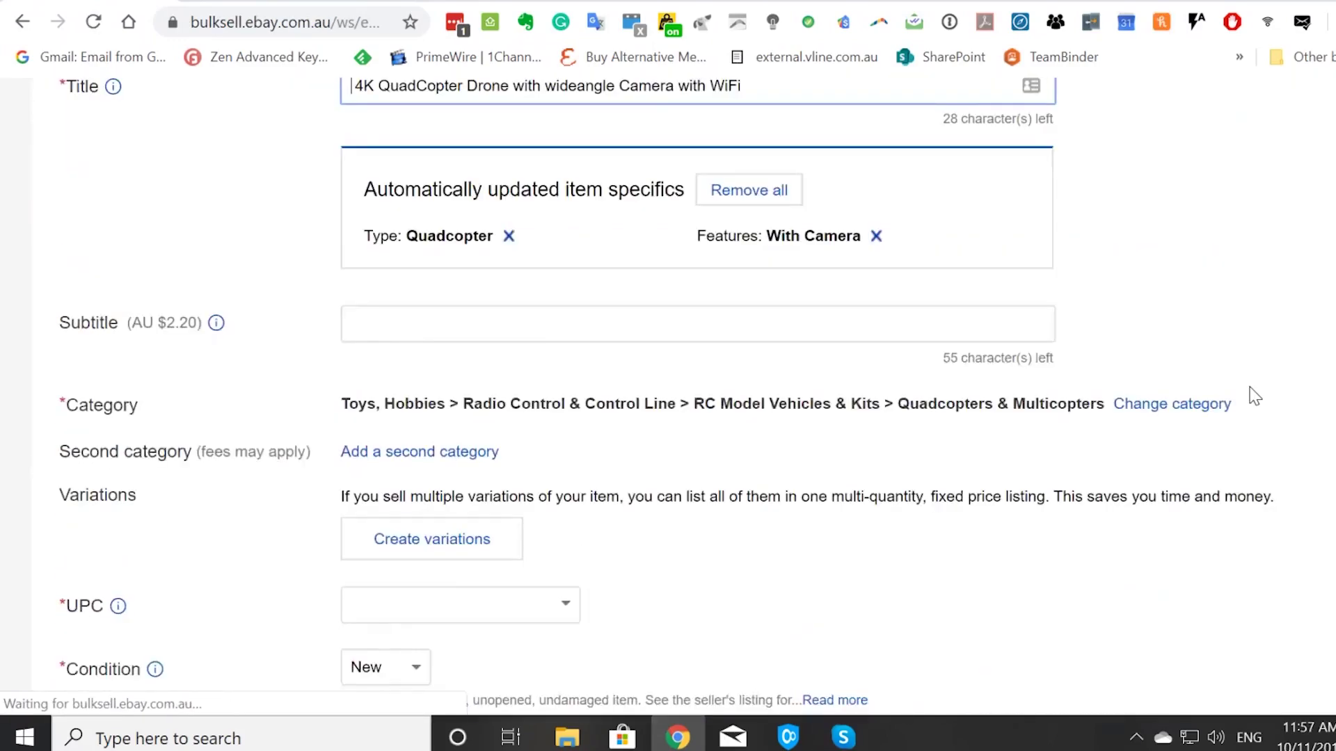
scroll(1255, 395, down, 10)
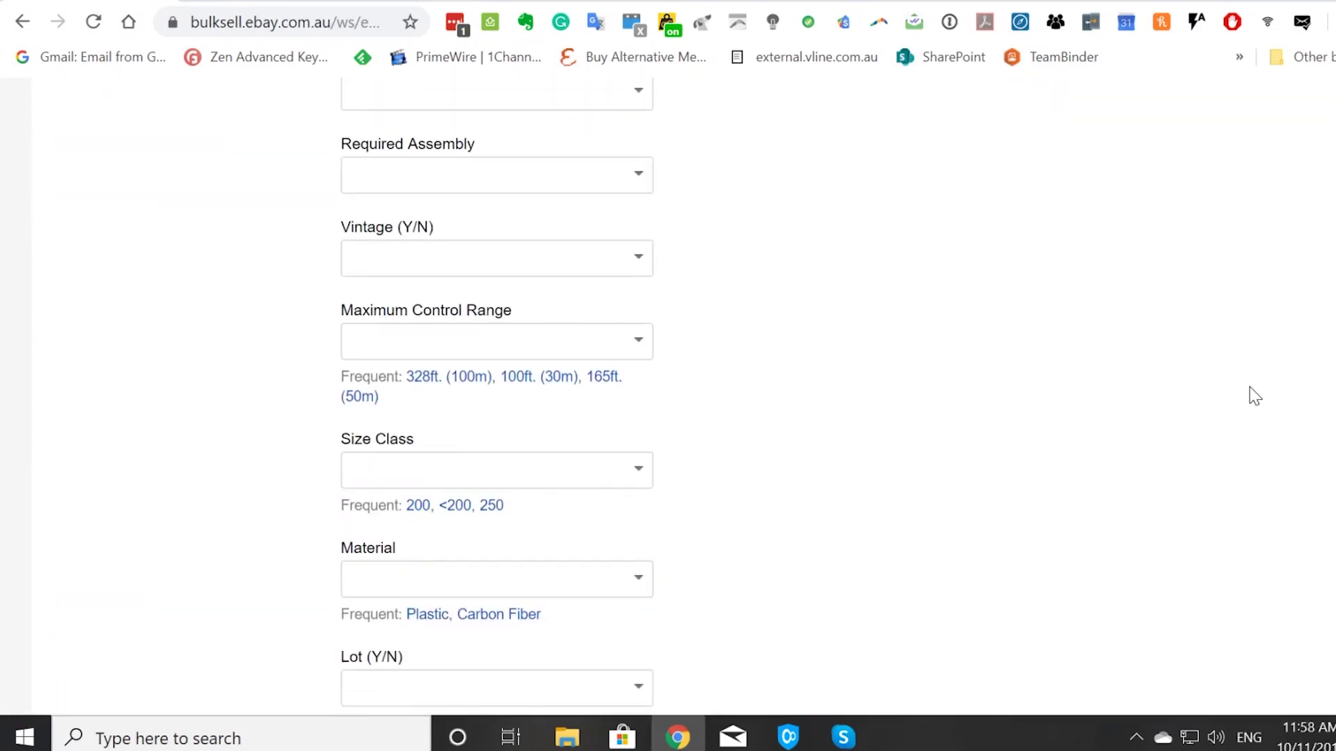
scroll(1254, 395, down, 8)
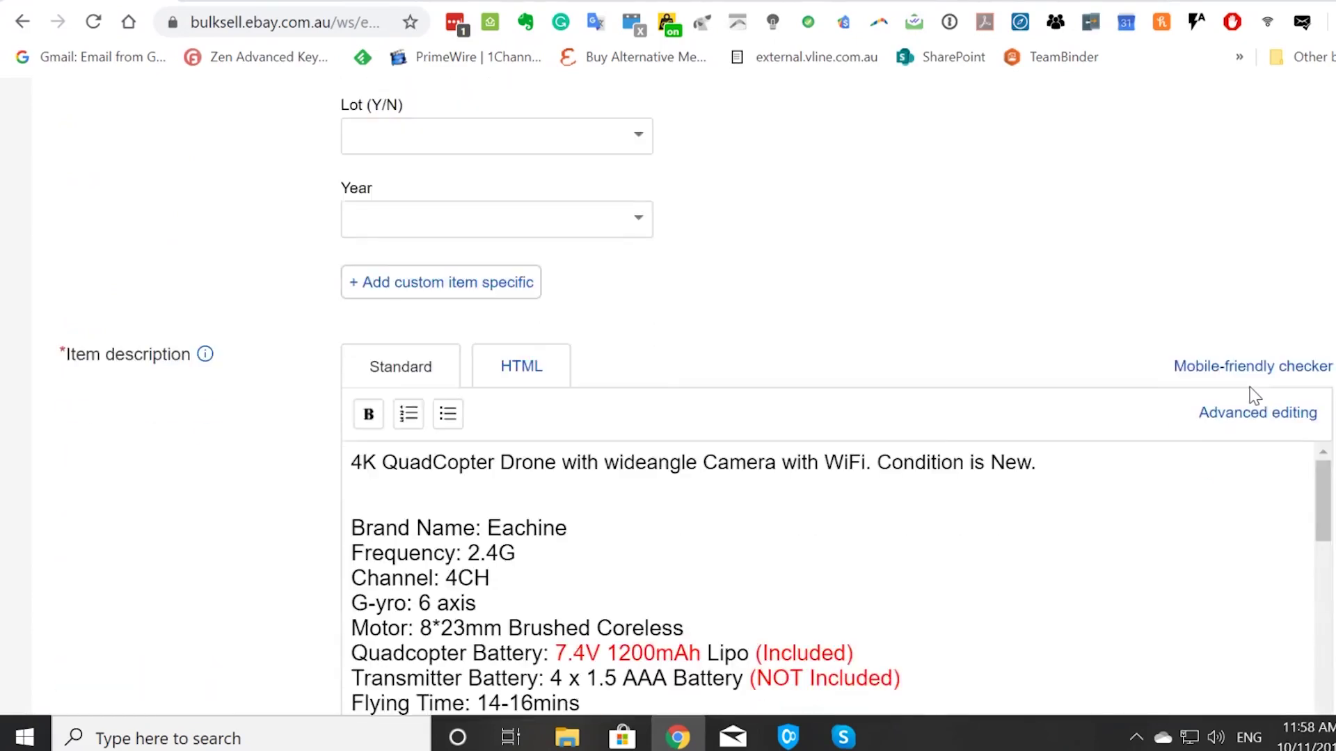
scroll(1127, 376, down, 5)
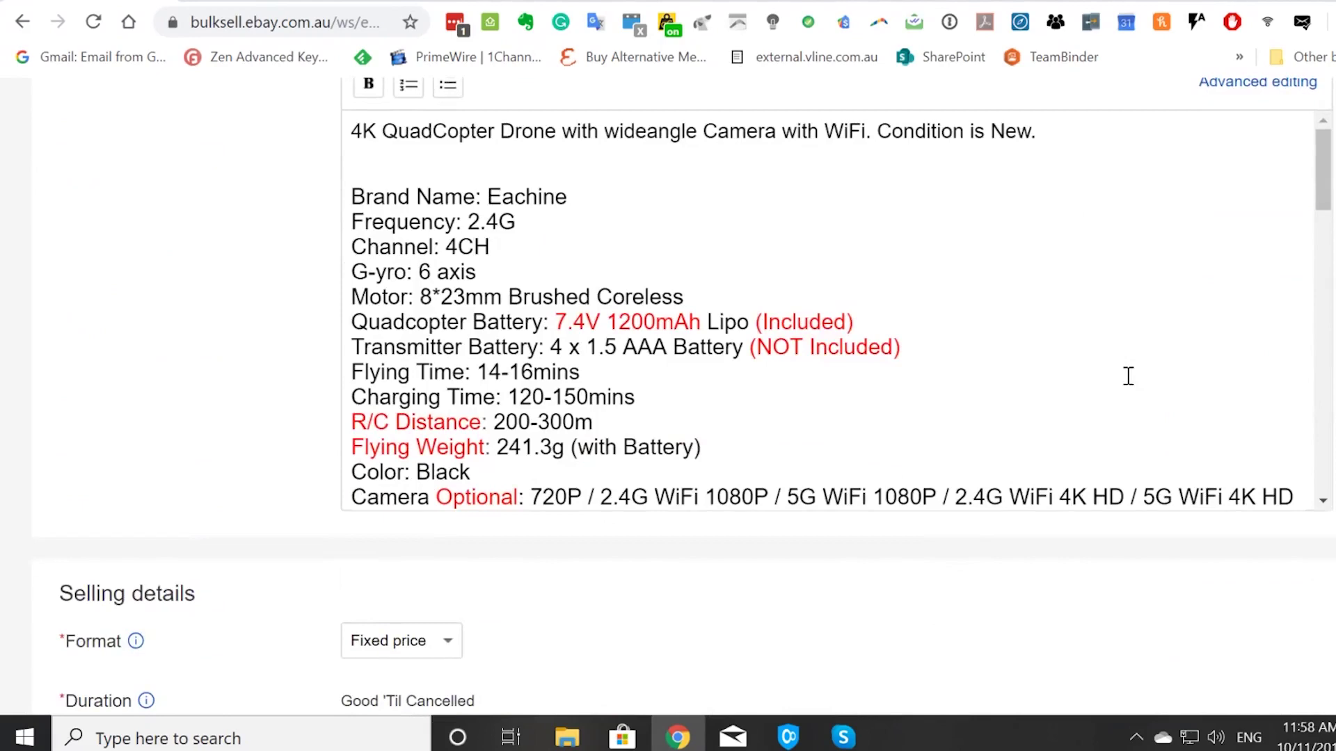
scroll(1124, 375, down, 10)
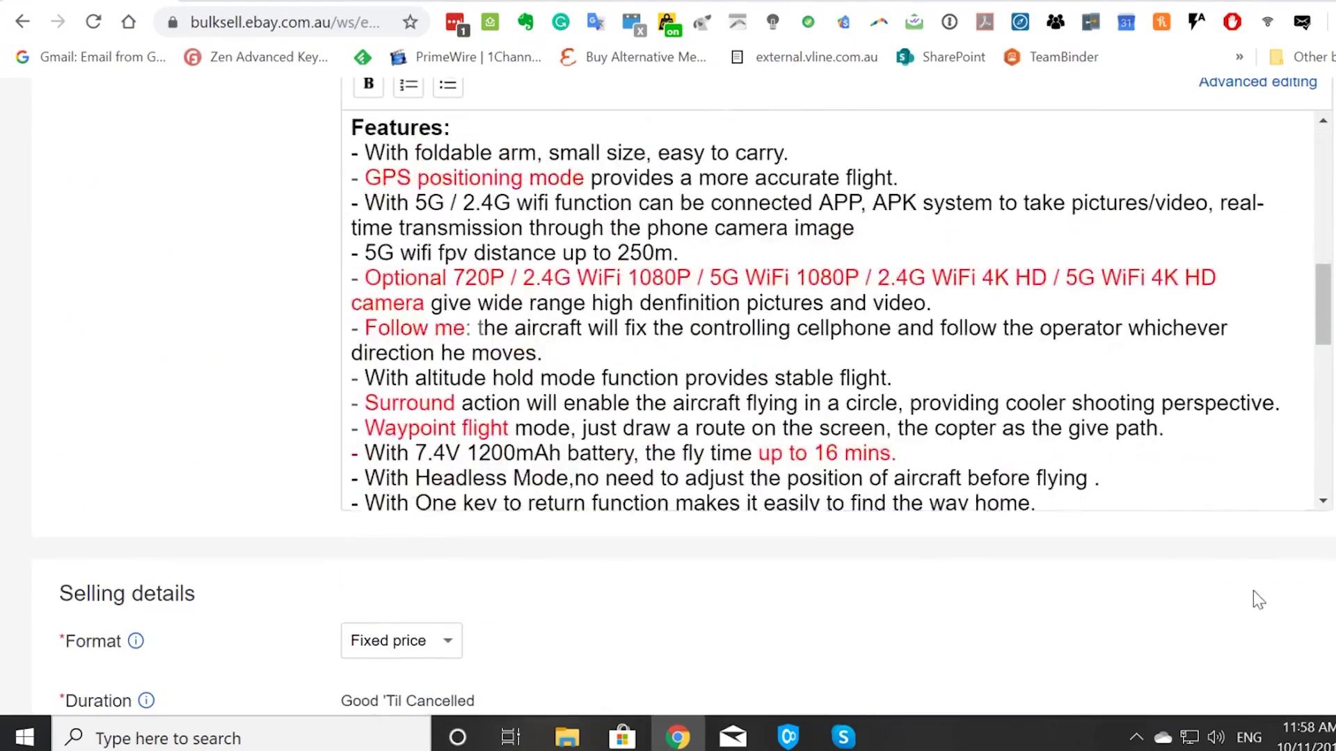
scroll(1253, 590, down, 4)
scroll(1251, 591, down, 2)
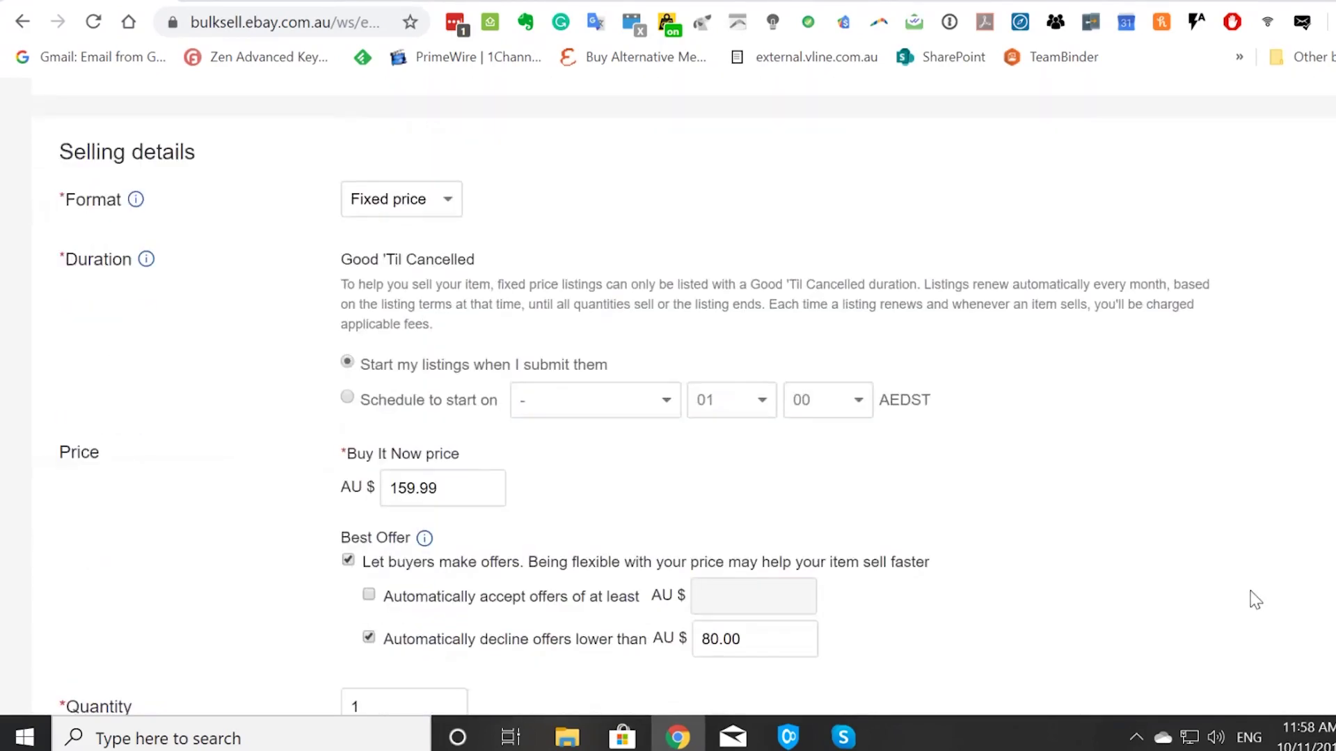
scroll(1256, 600, down, 2)
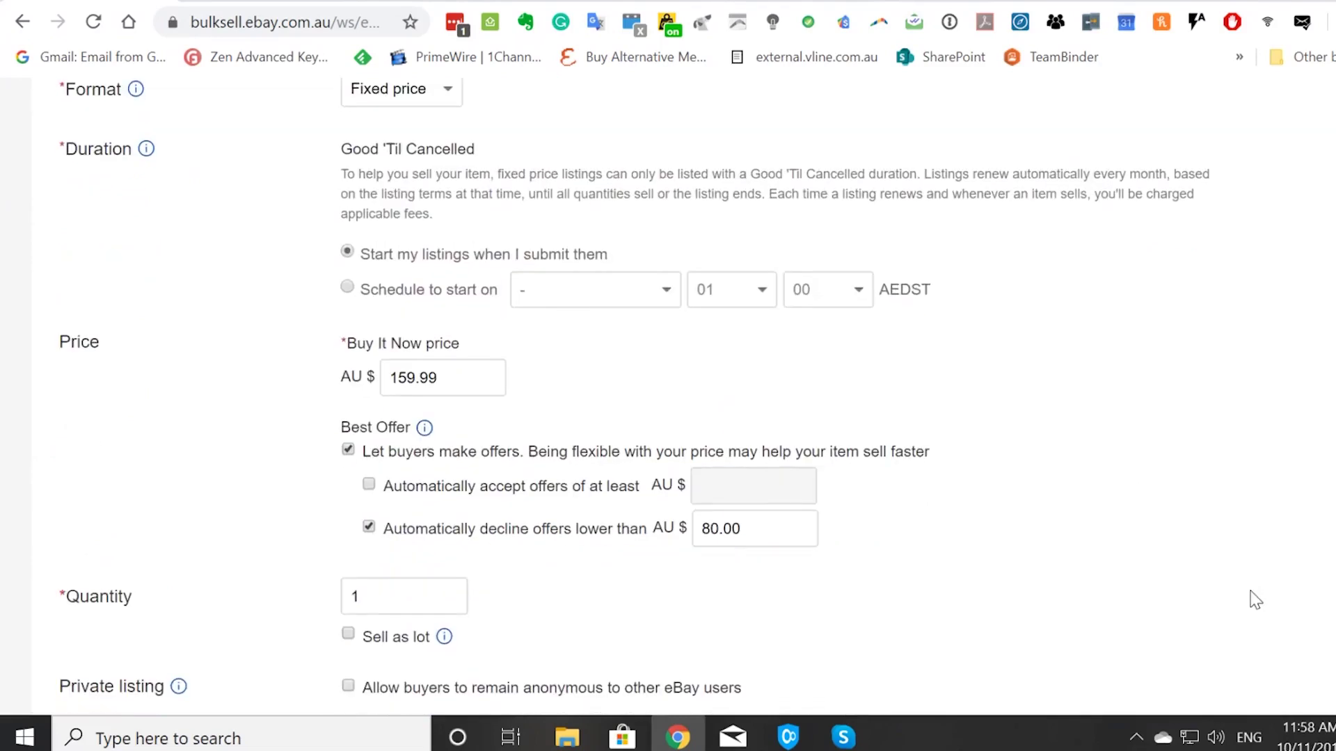
scroll(1255, 601, down, 4)
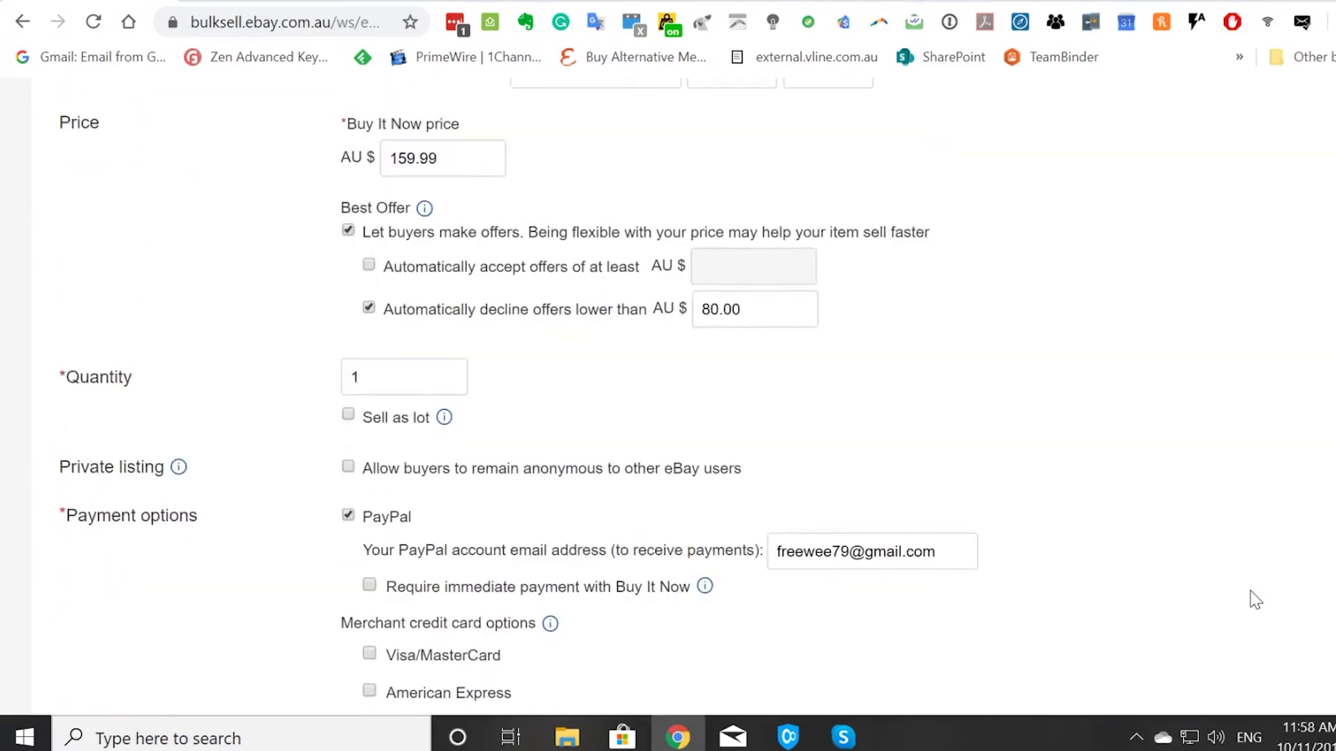
Set the quantity of drones for sale to 3 in the selling details.
scroll(1256, 601, up, 2)
scroll(1256, 600, up, 2)
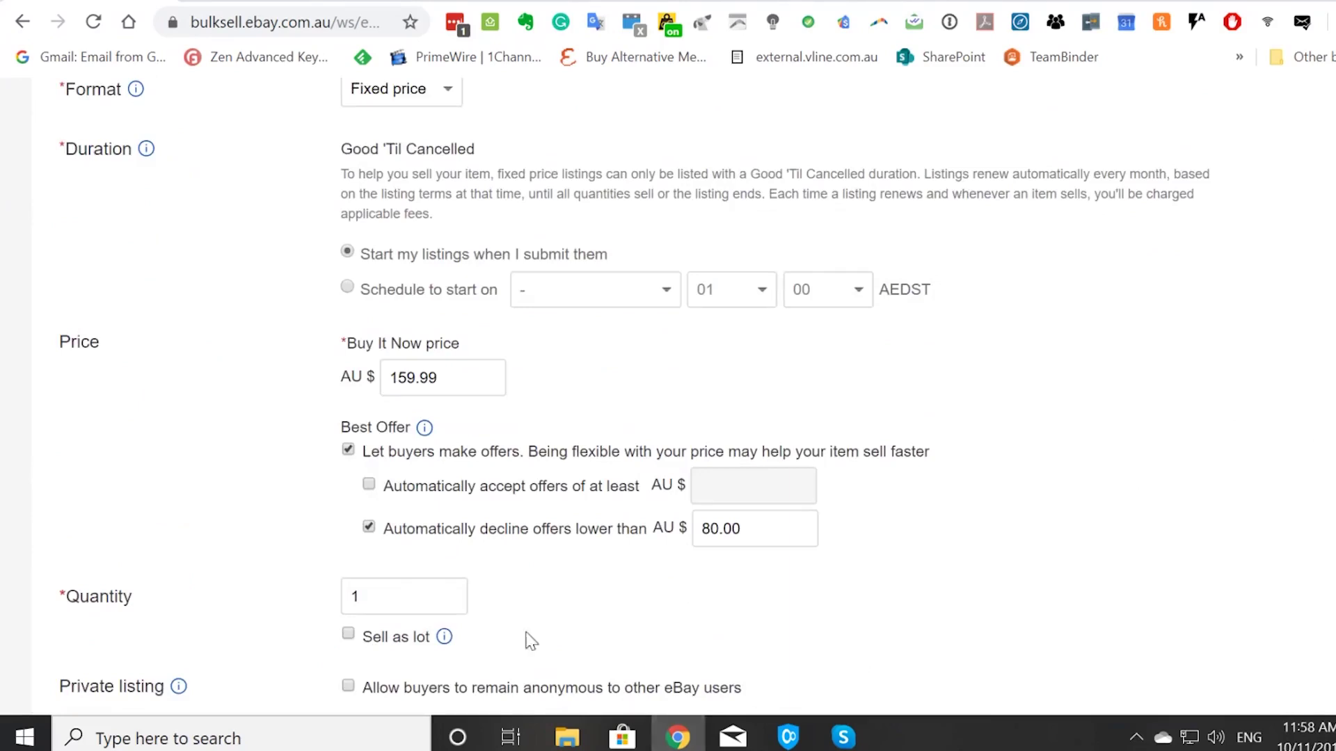
click(411, 591)
key(BackSpace)
text(3)
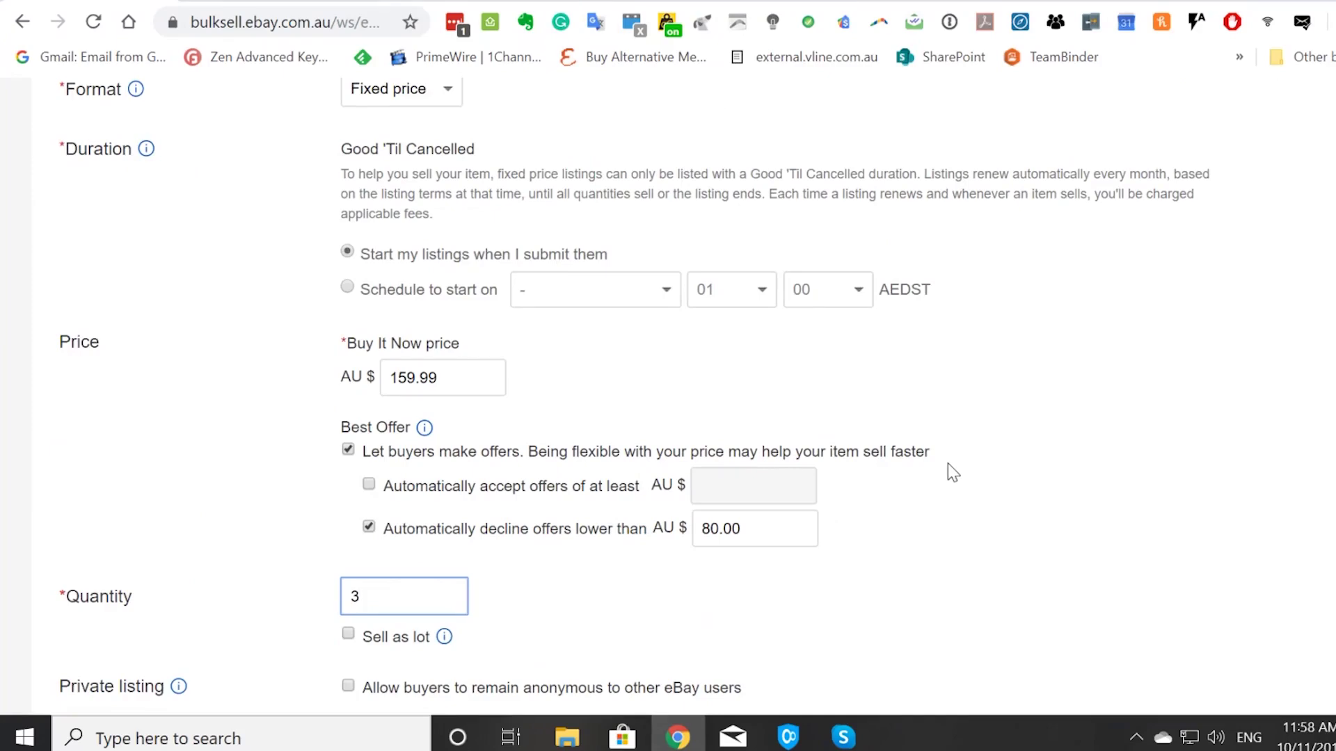
Stop accepting domestic returns in the listing's return options.
scroll(948, 464, down, 2)
scroll(949, 464, down, 4)
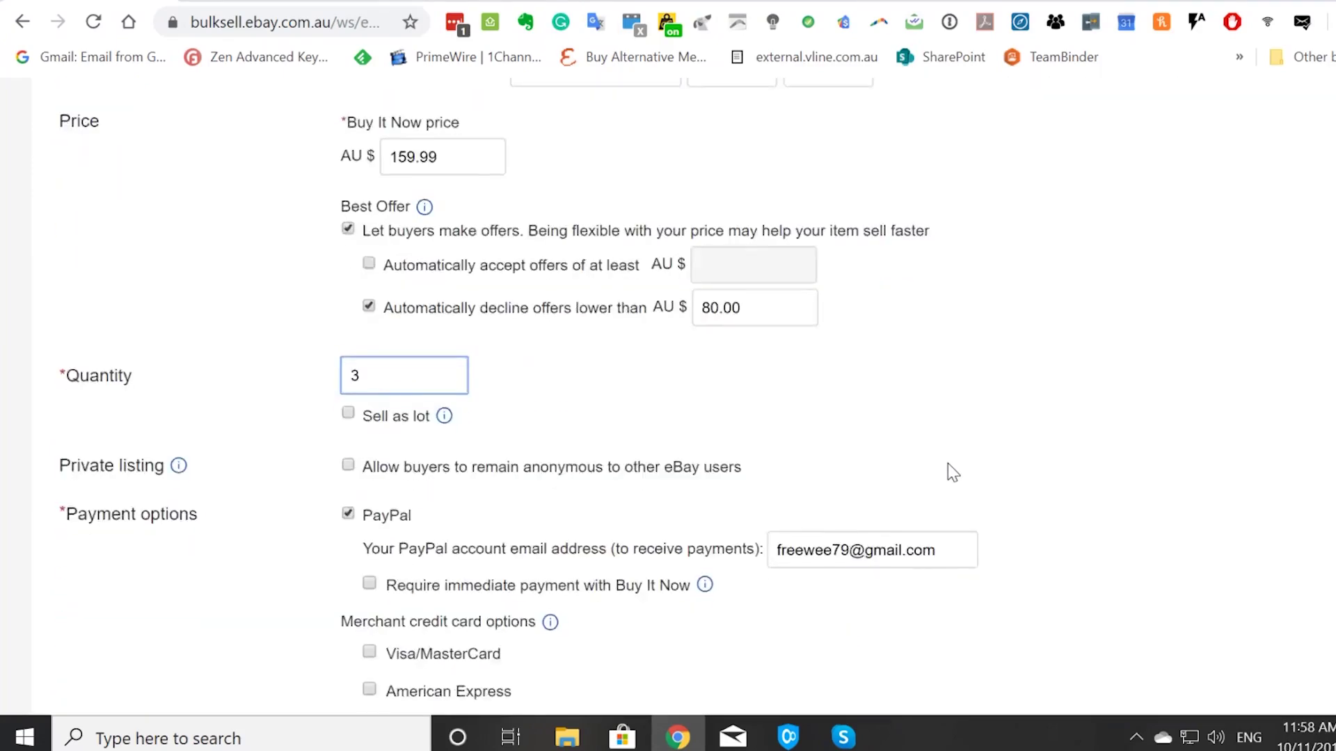
scroll(948, 463, down, 4)
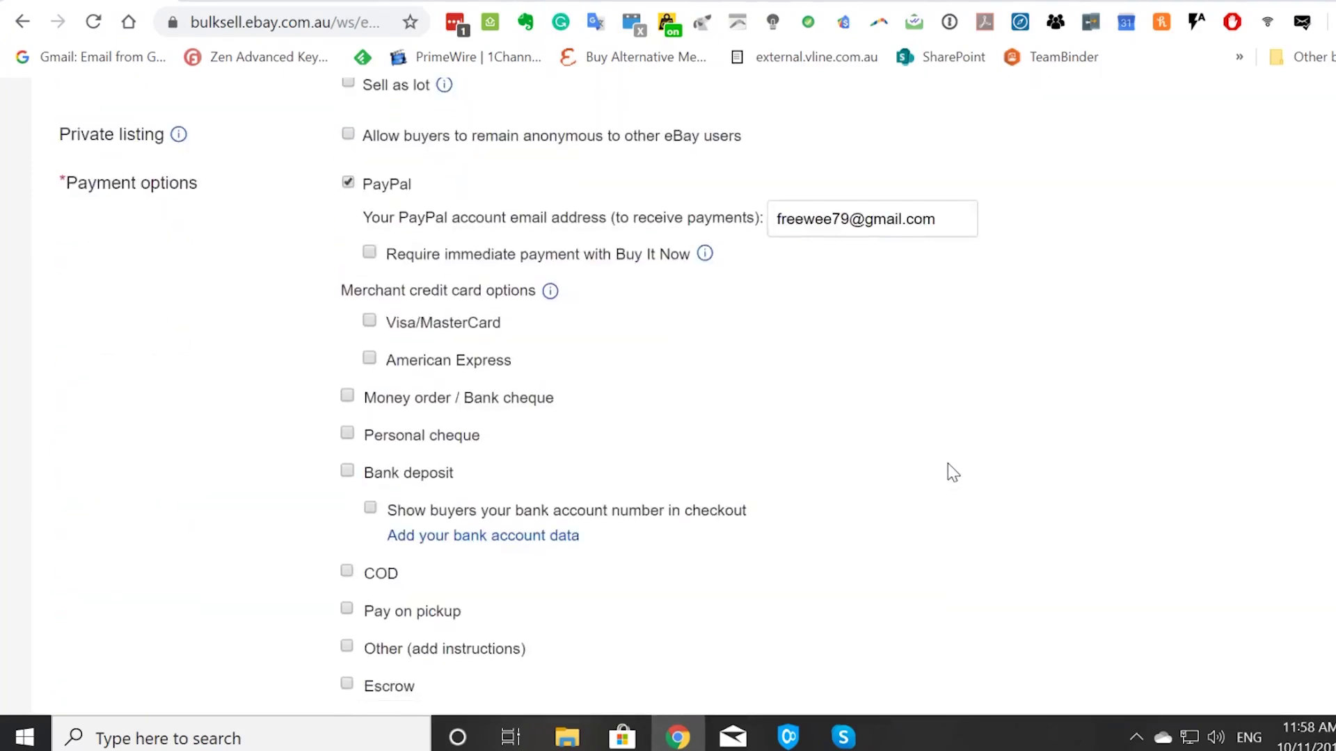
scroll(948, 463, down, 5)
scroll(948, 464, down, 4)
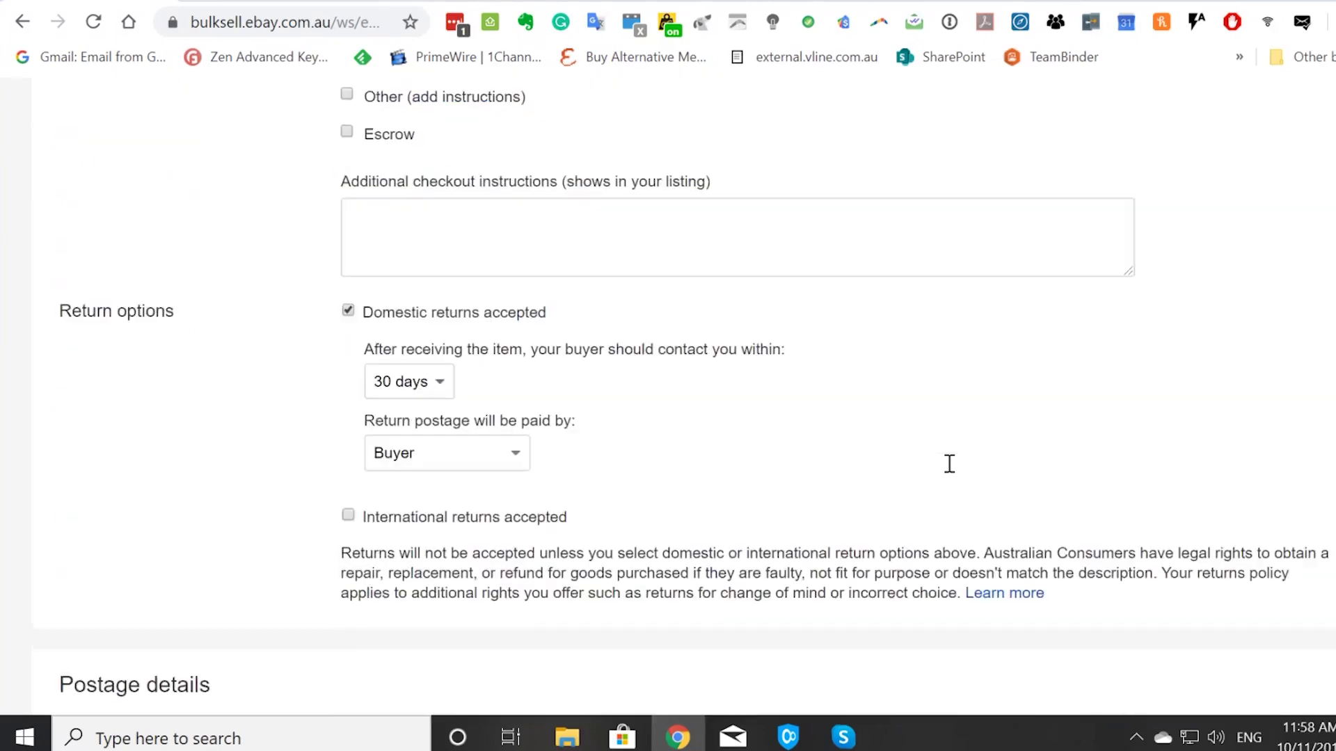
scroll(948, 463, down, 8)
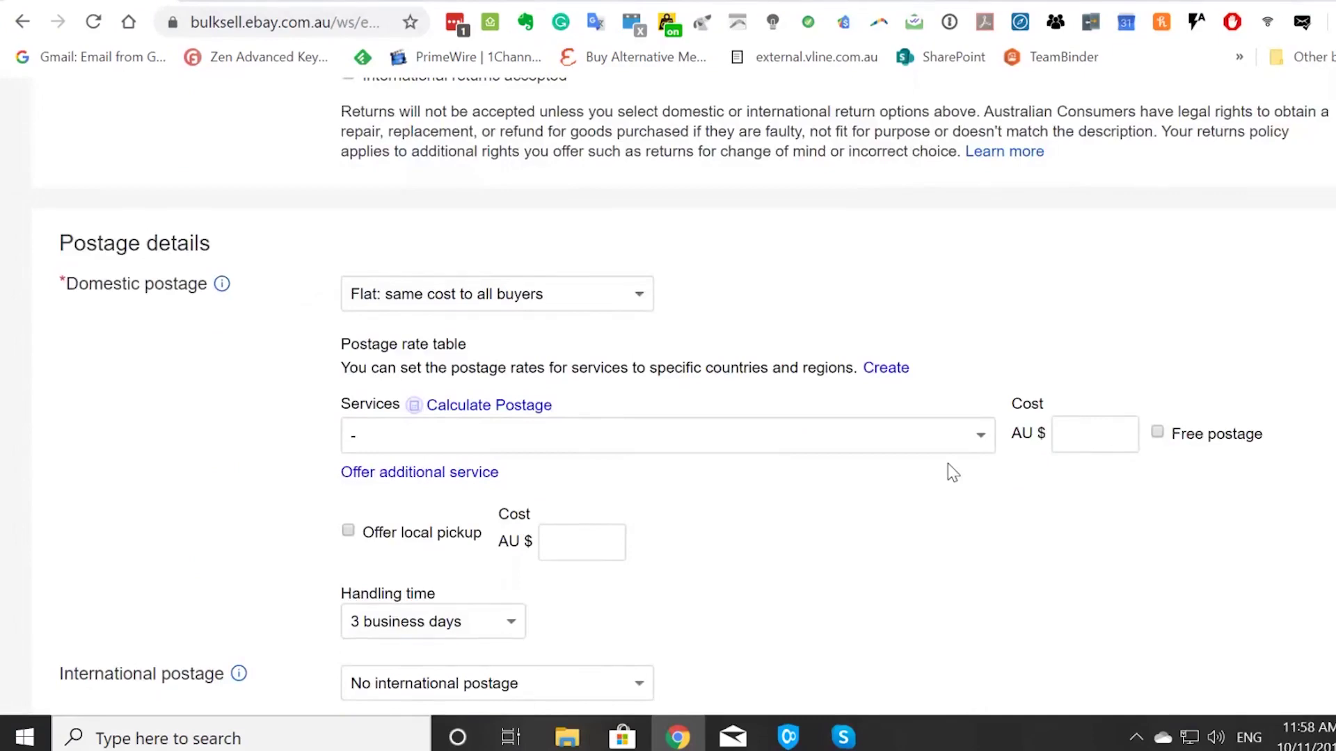
scroll(947, 472, up, 10)
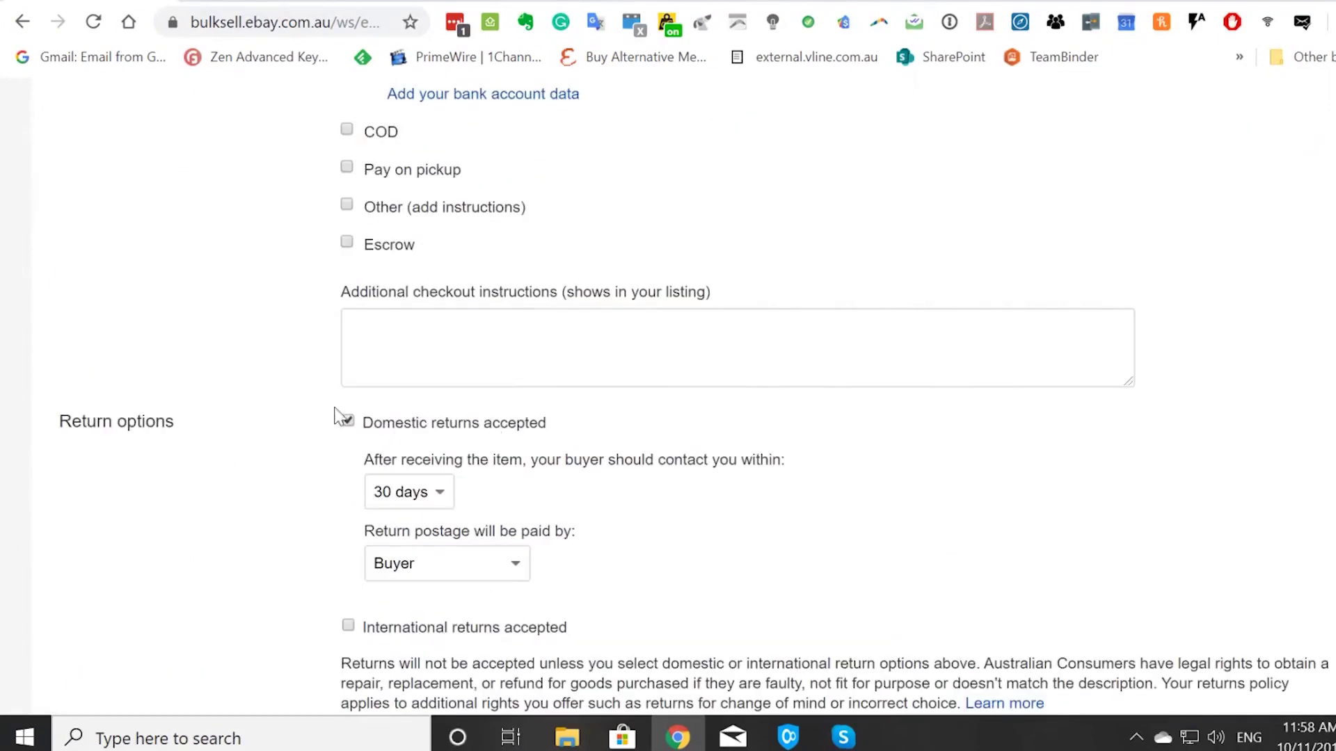
click(348, 422)
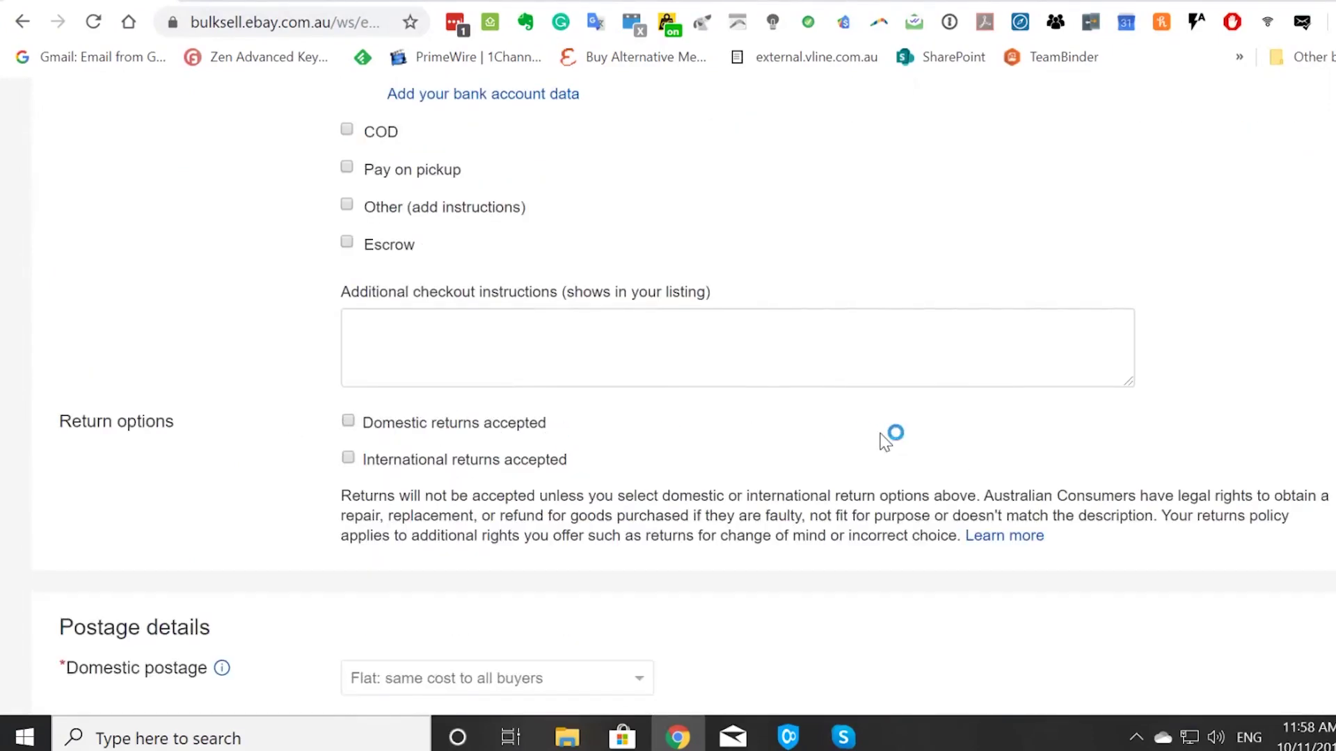
Review the postage details and offer free domestic postage for the drone.
scroll(889, 436, down, 5)
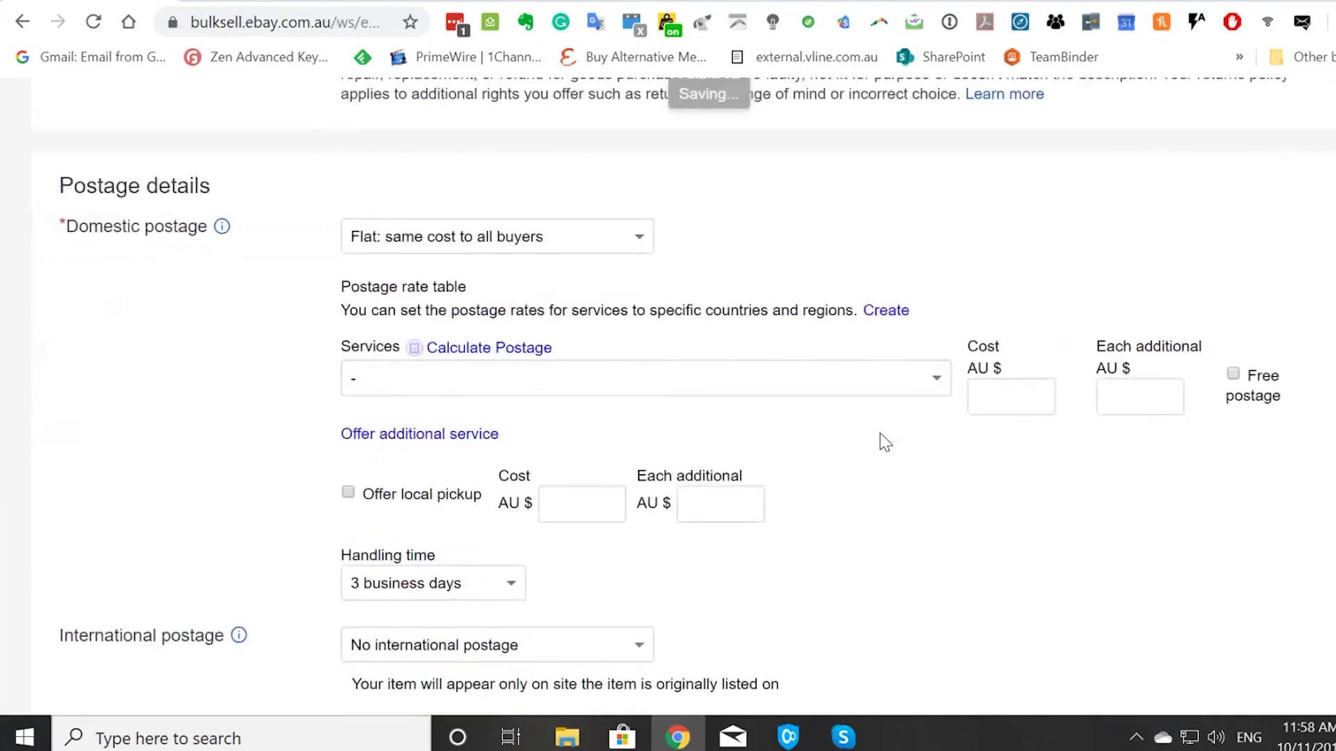
scroll(884, 442, down, 5)
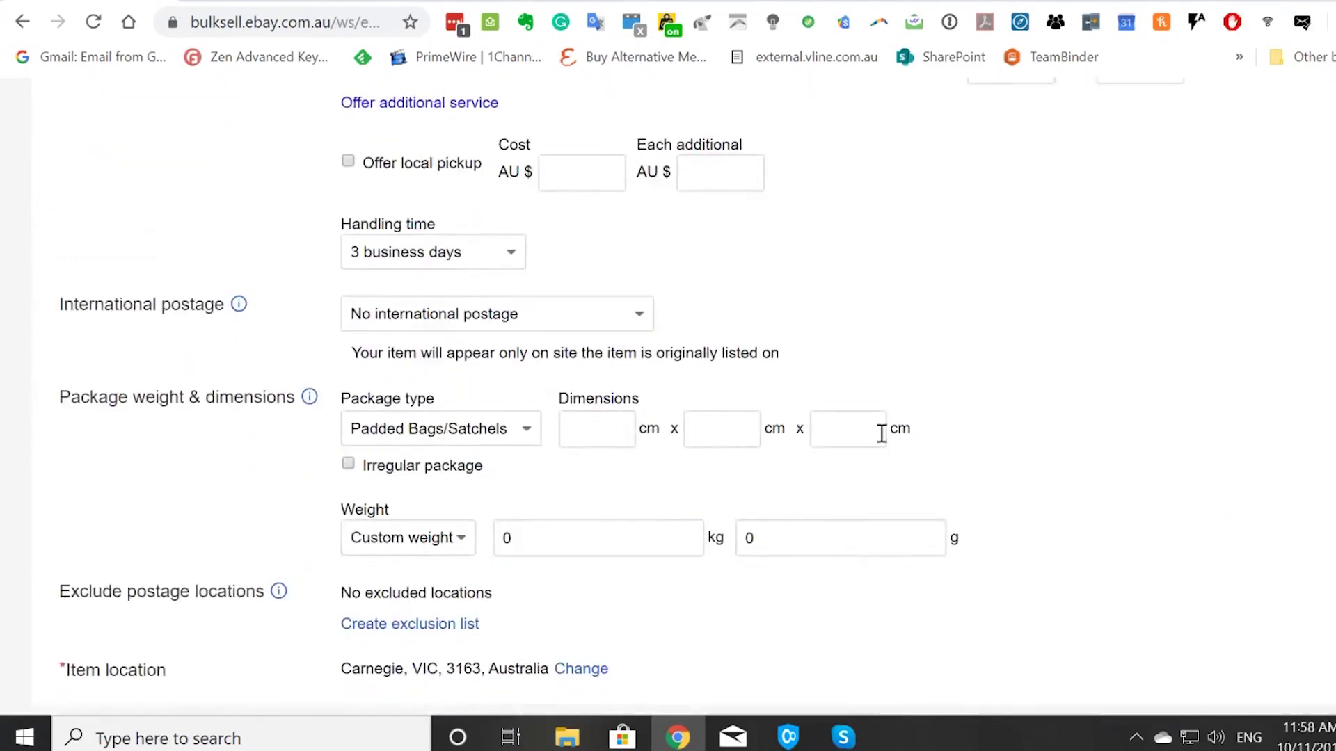
scroll(881, 433, up, 5)
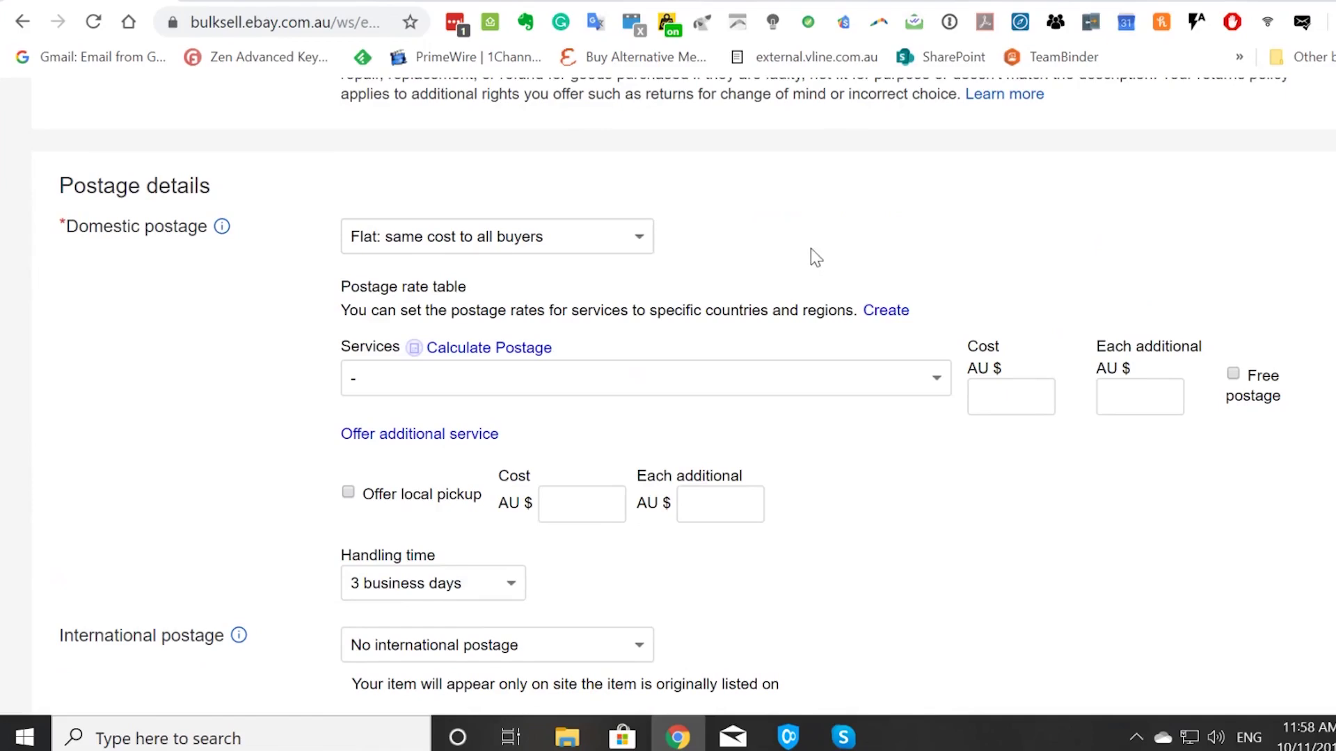
scroll(795, 274, down, 2)
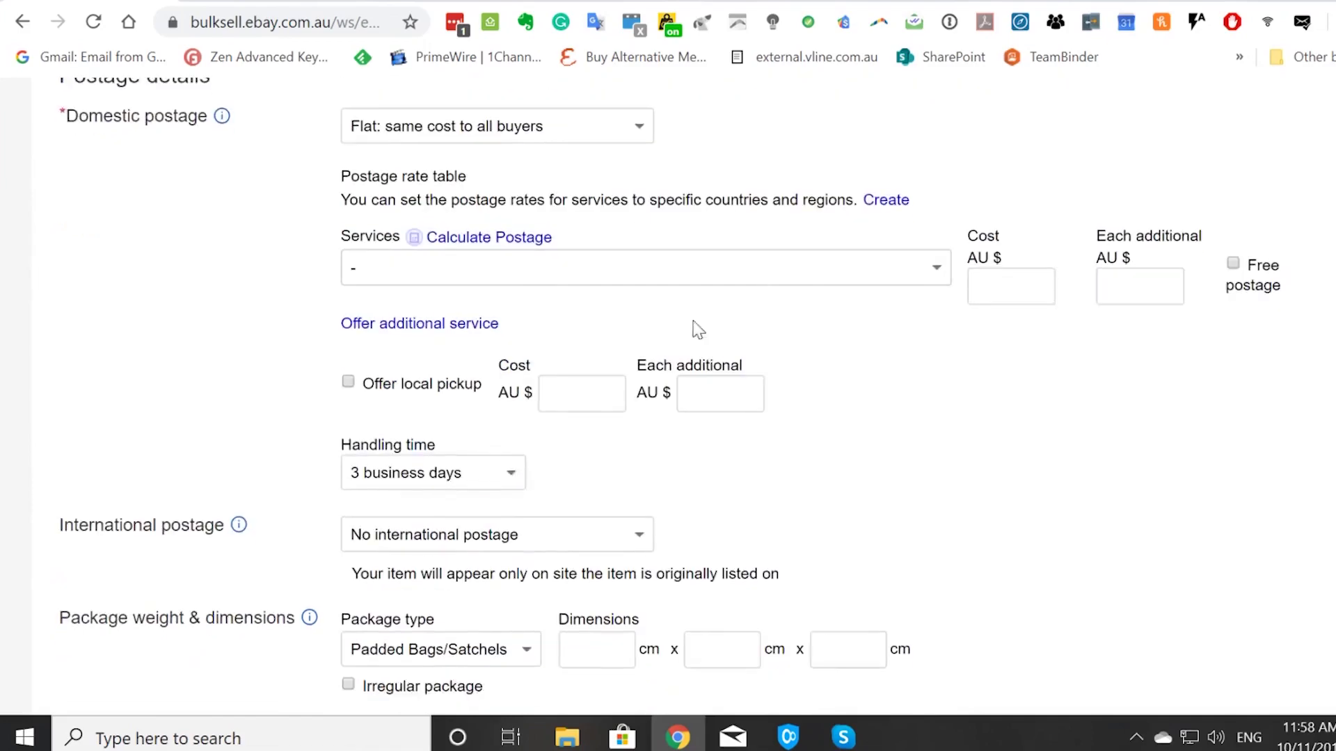
click(515, 278)
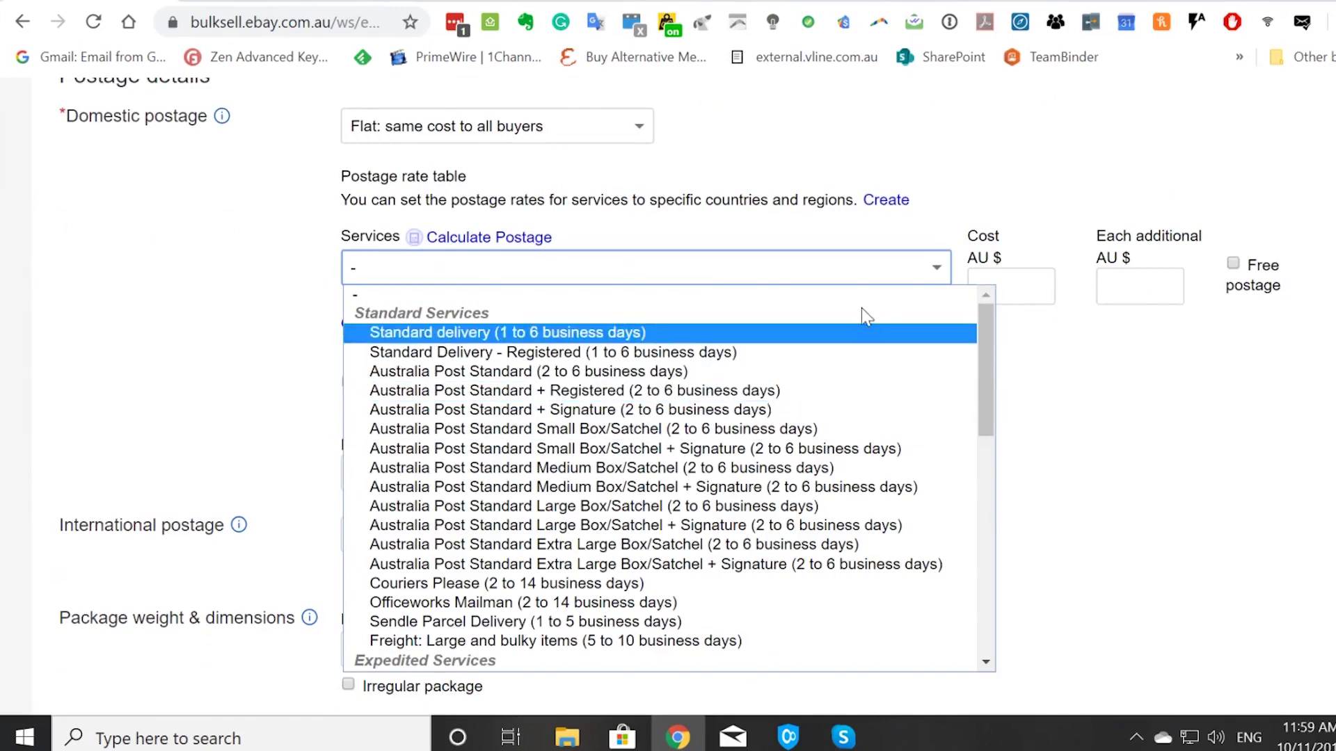
click(1233, 266)
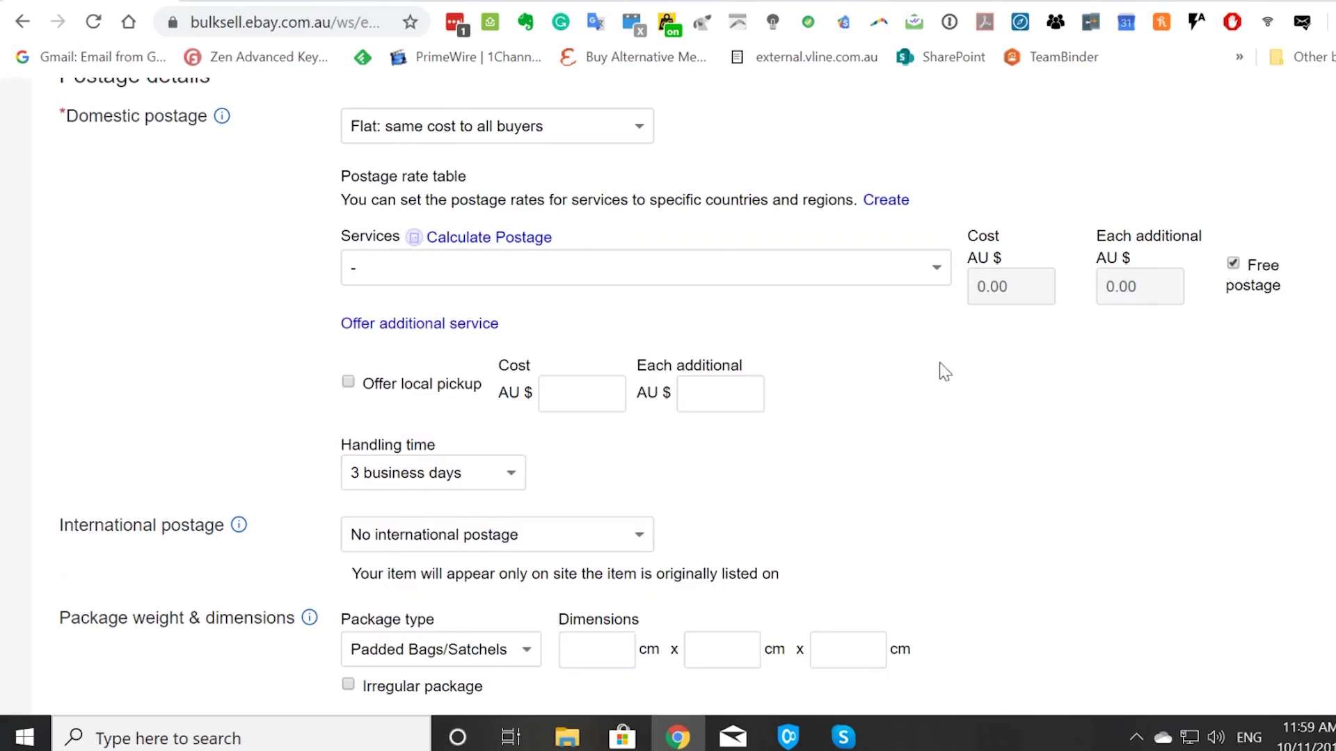
Set the domestic postage service to Economy Shipping from China/Hong Kong/Taiwan to worldwide (11 to 35 business days).
click(937, 268)
scroll(769, 436, down, 3)
scroll(765, 435, up, 3)
scroll(764, 433, down, 6)
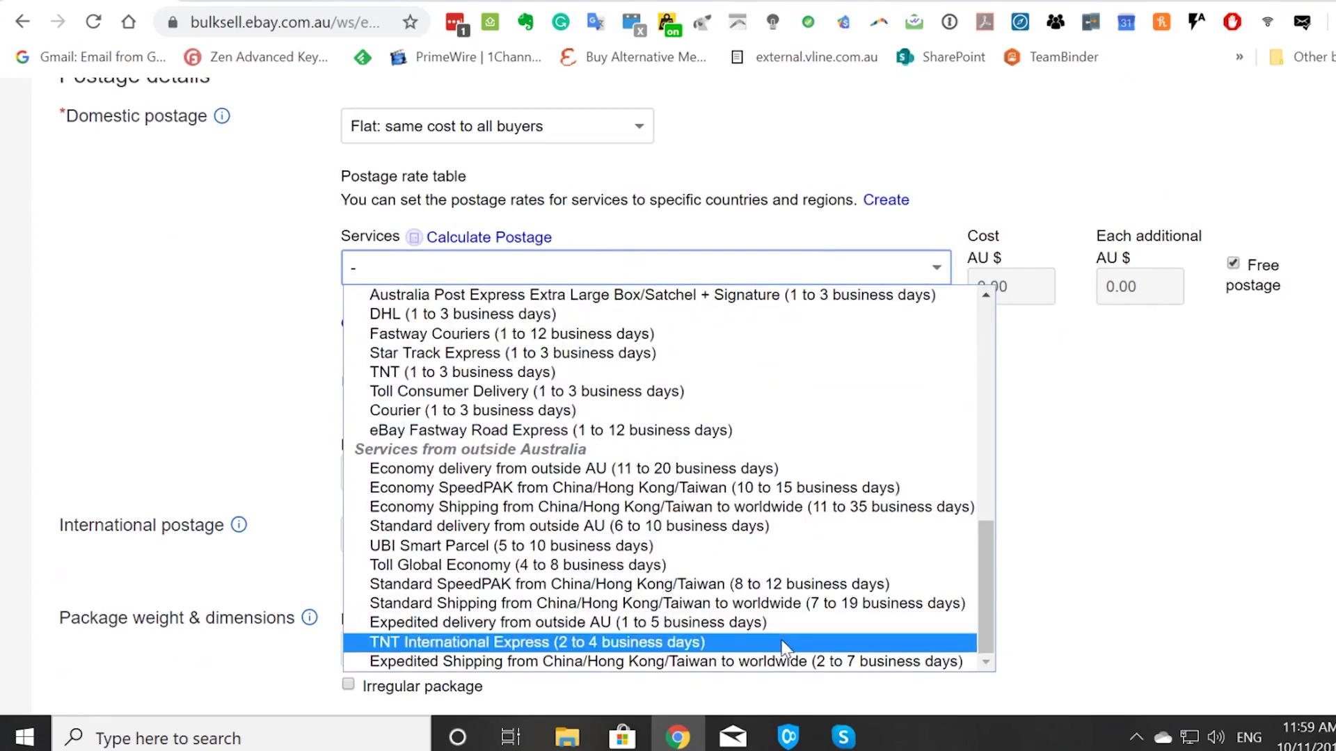
click(678, 508)
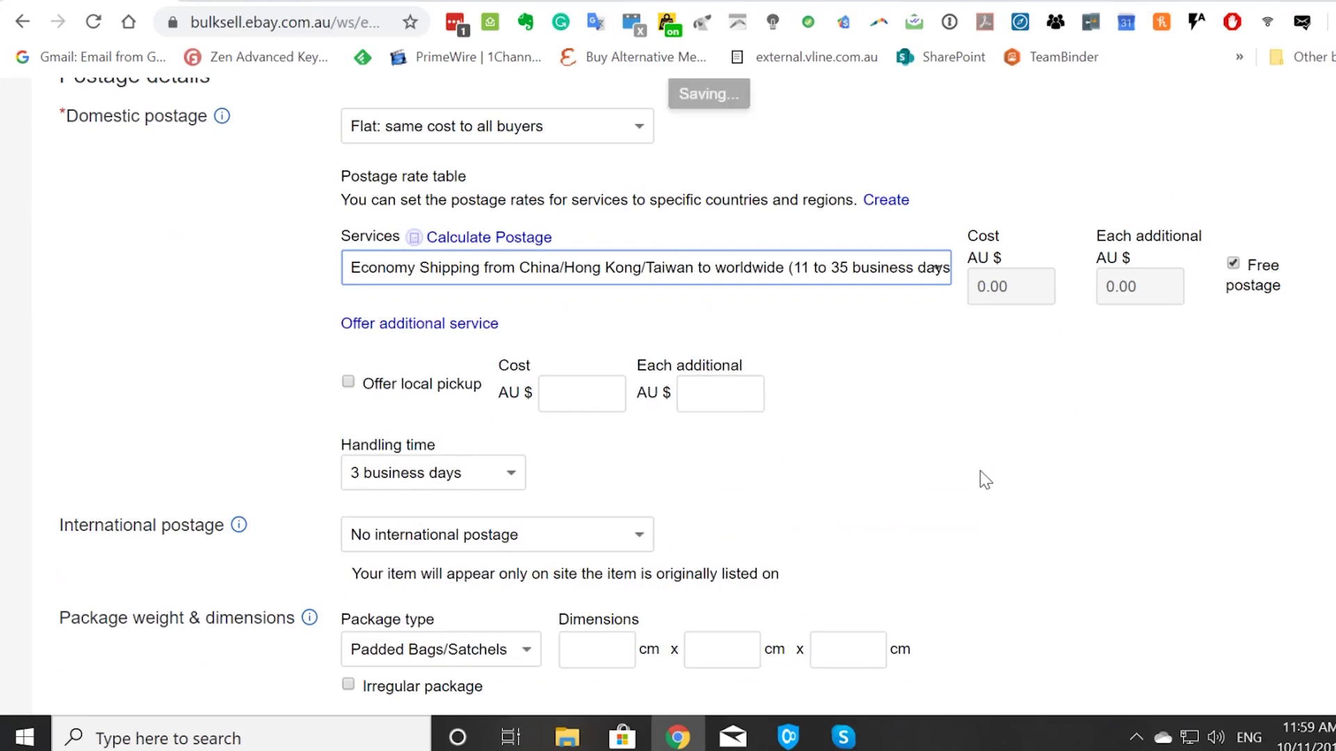
Set the handling time for the domestic postage to Same business day.
click(485, 471)
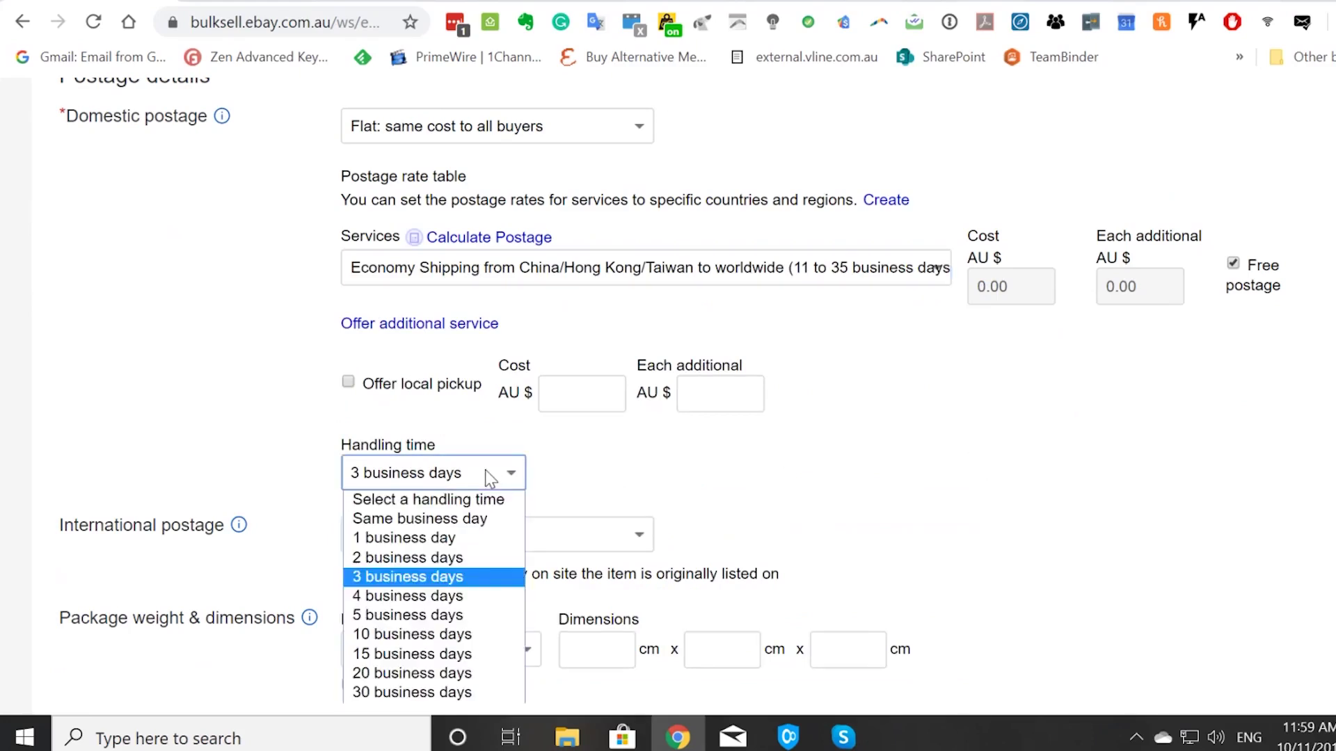
click(426, 539)
click(445, 473)
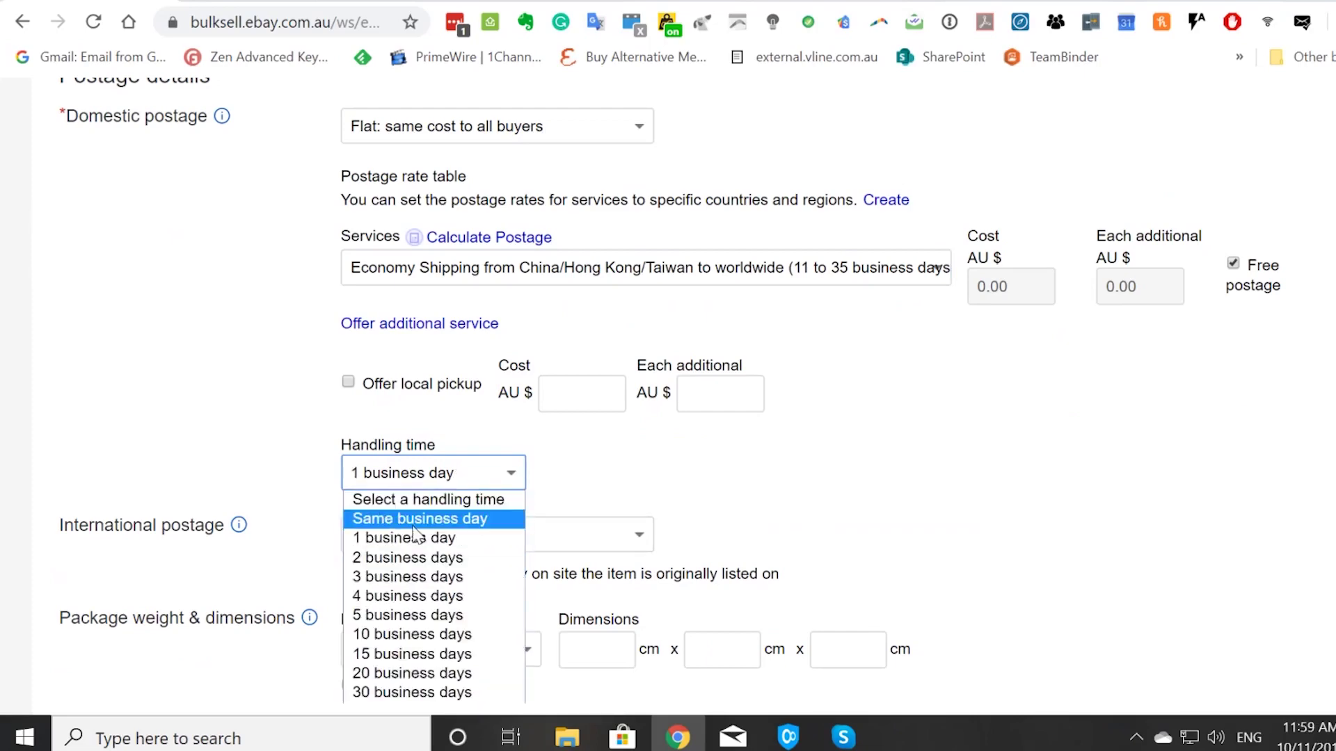
click(418, 520)
Offer flat-cost international postage with the service Economy Shipping from China/Hong Kong/Taiwan to worldwide.
scroll(915, 498, down, 3)
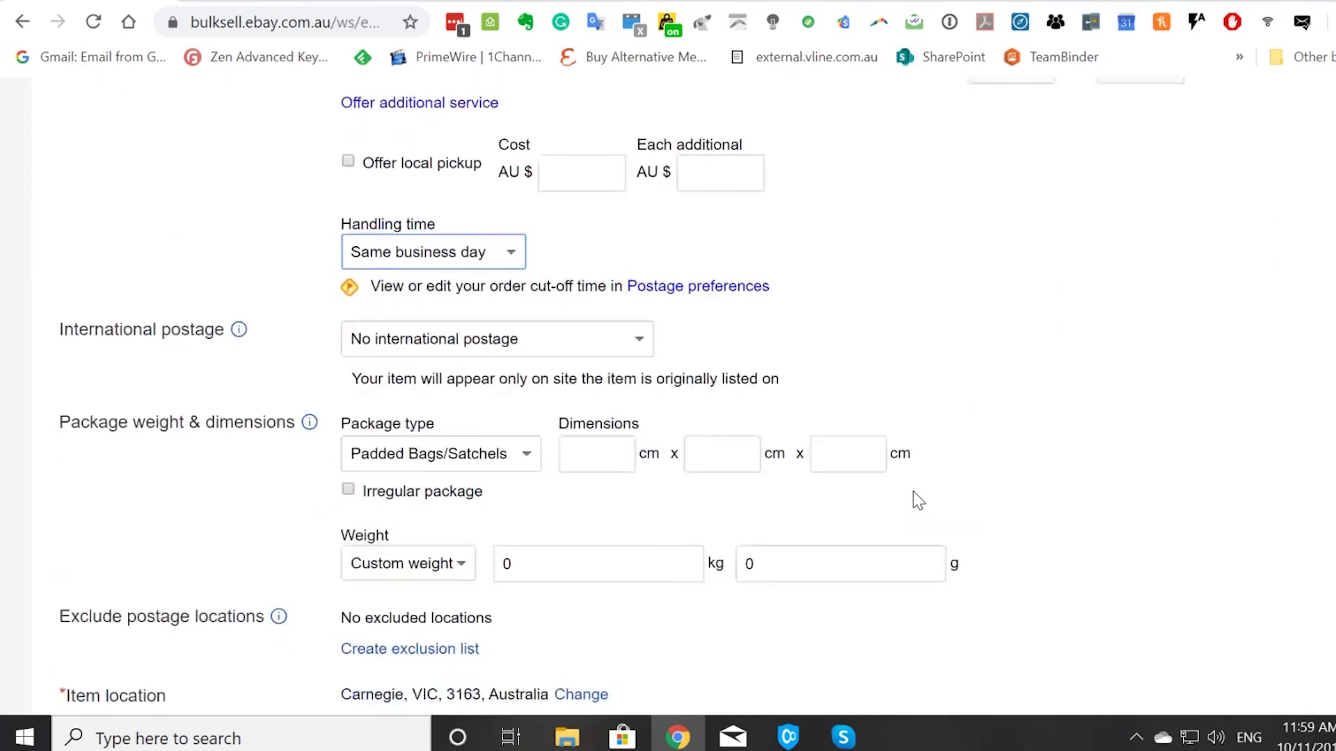
click(583, 355)
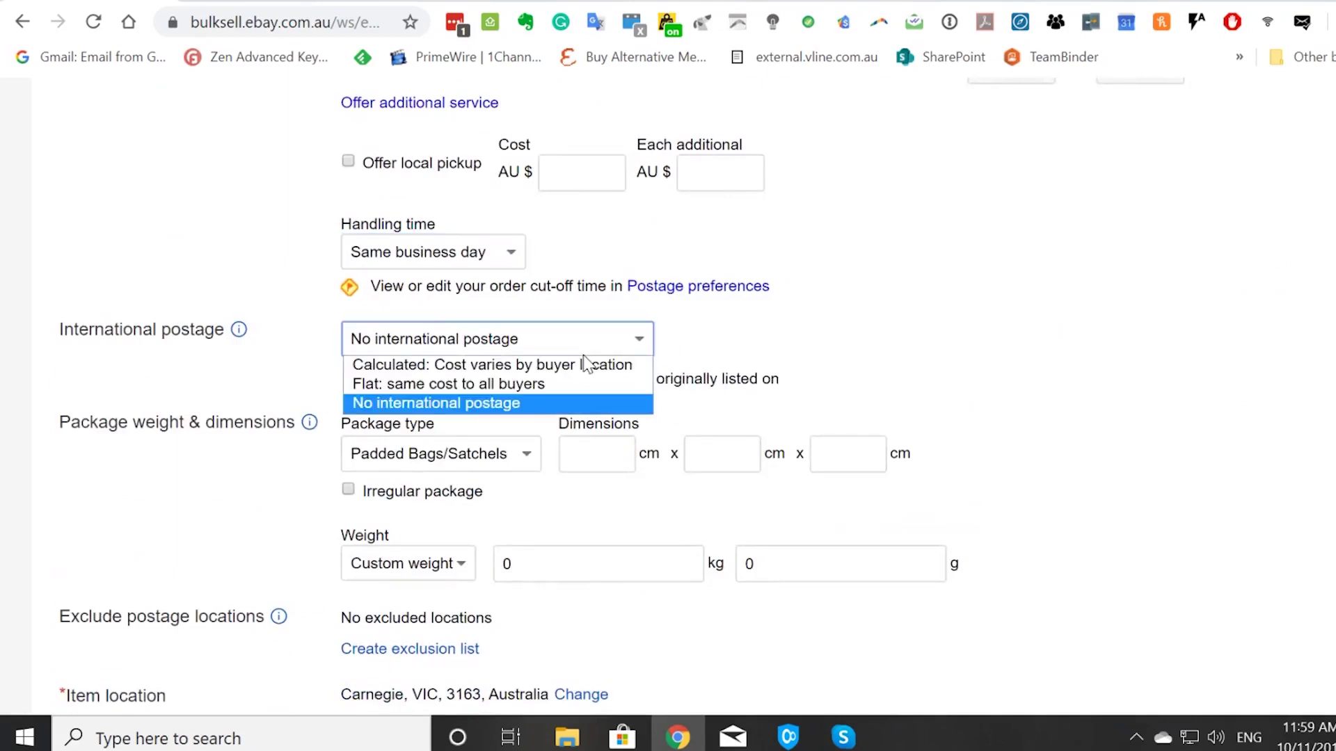
click(546, 385)
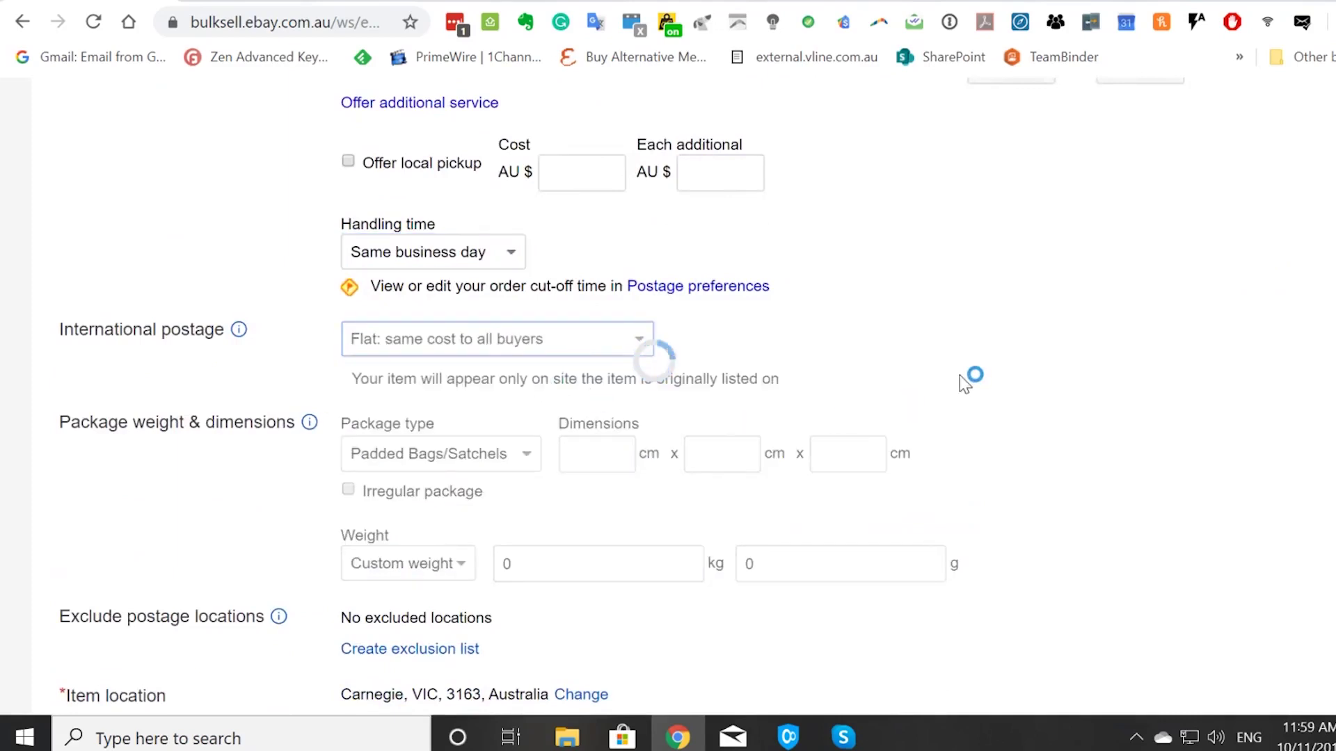
scroll(863, 386, down, 3)
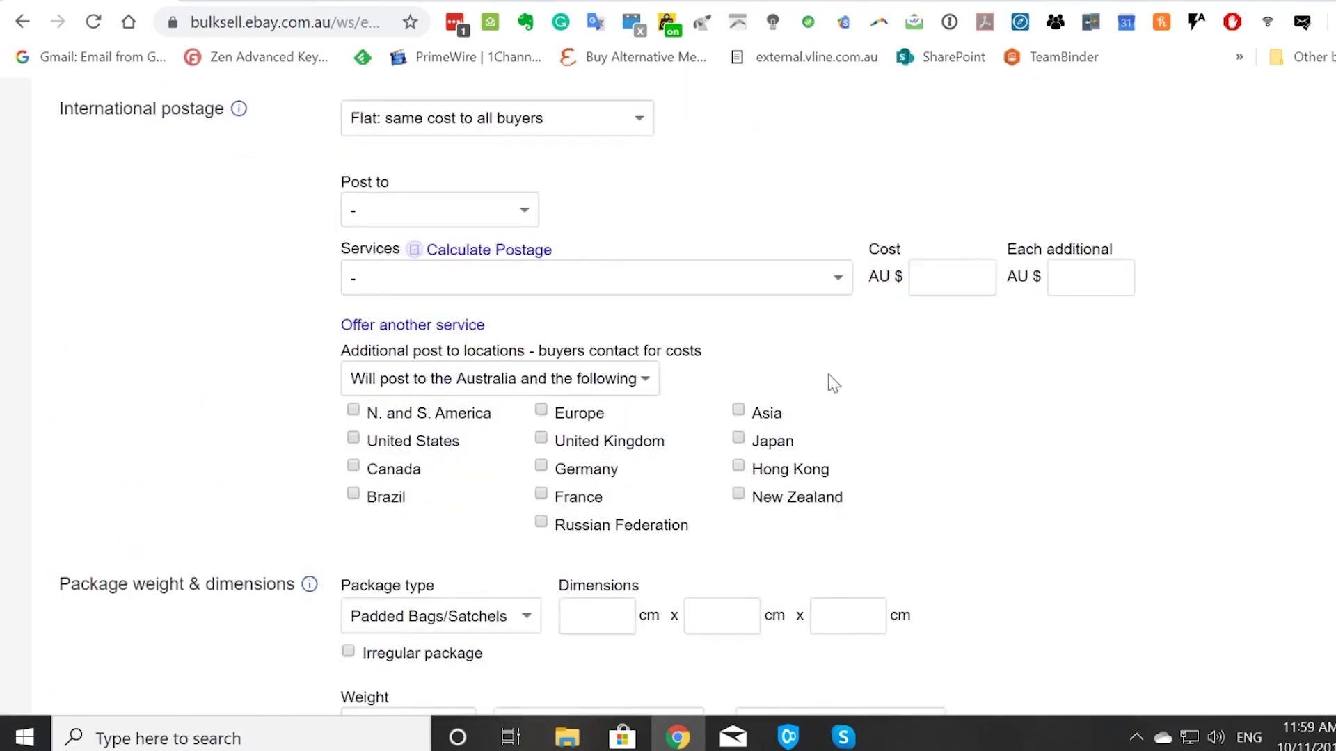
click(838, 277)
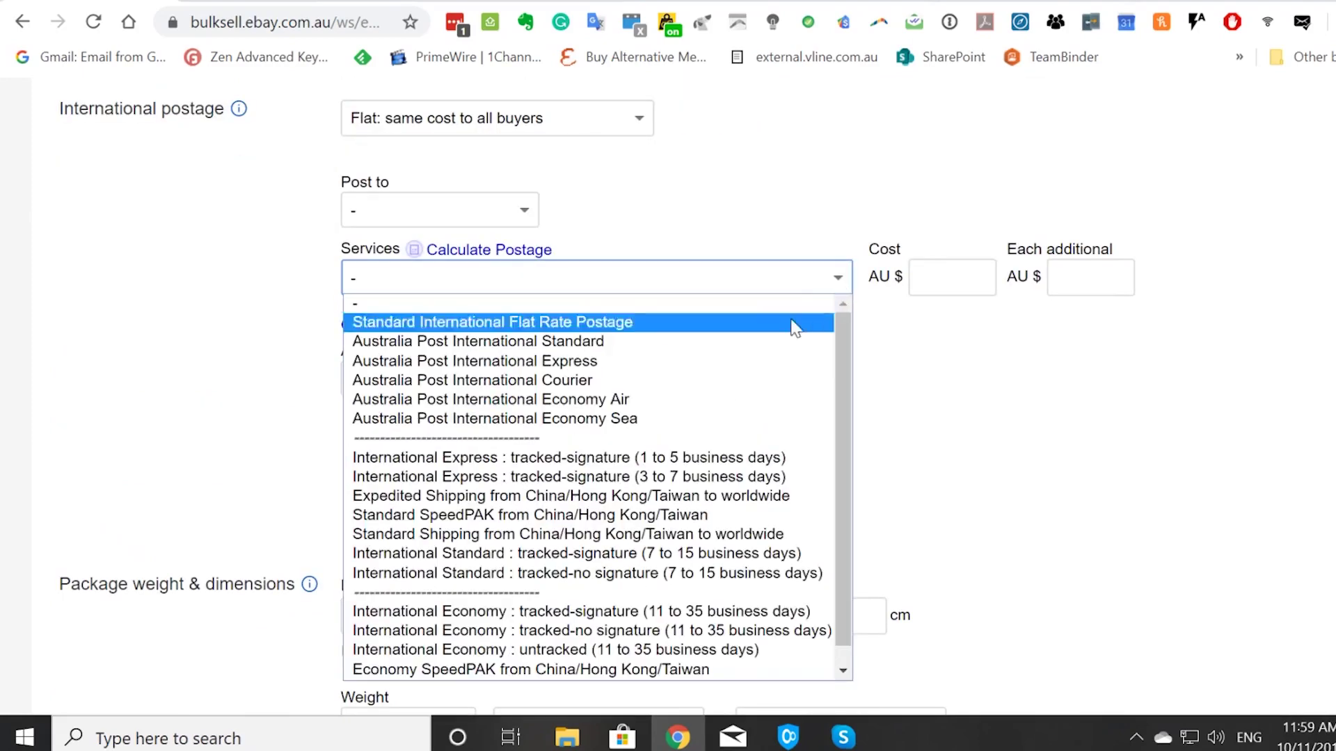
scroll(706, 467, down, 1)
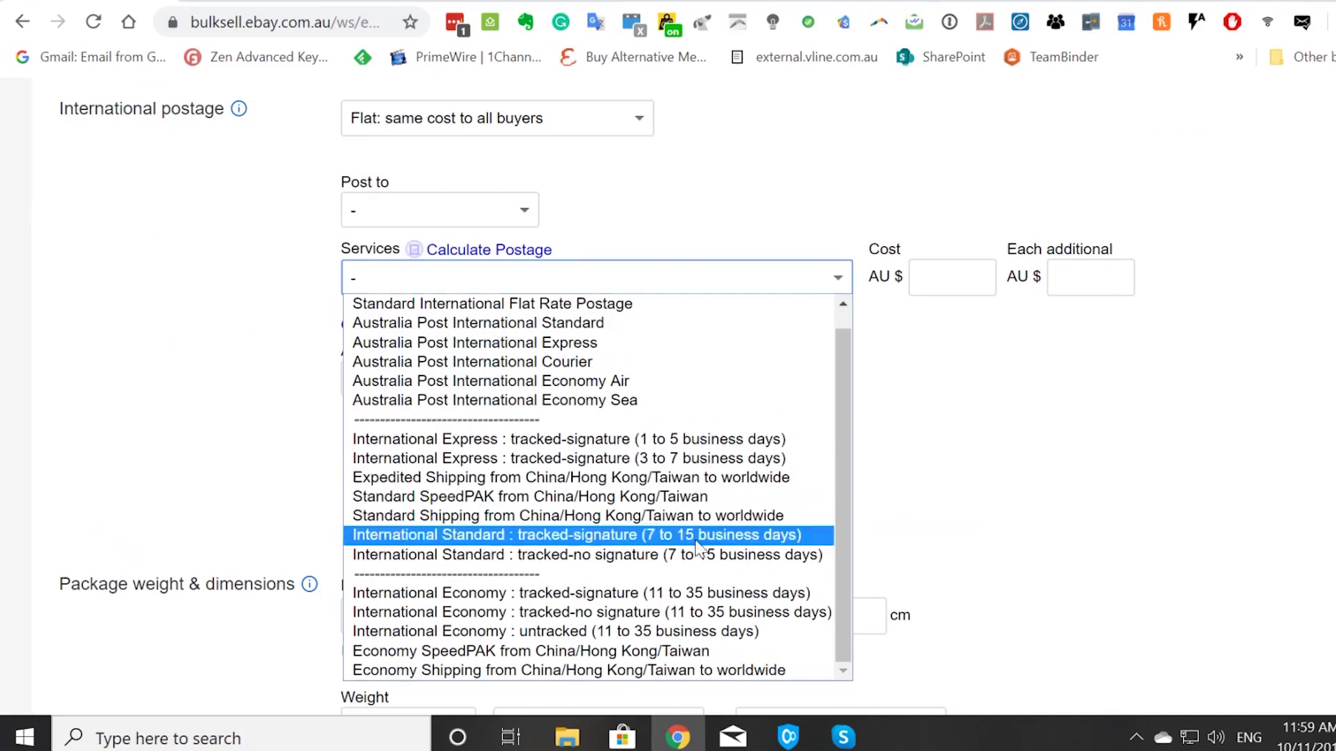
click(691, 670)
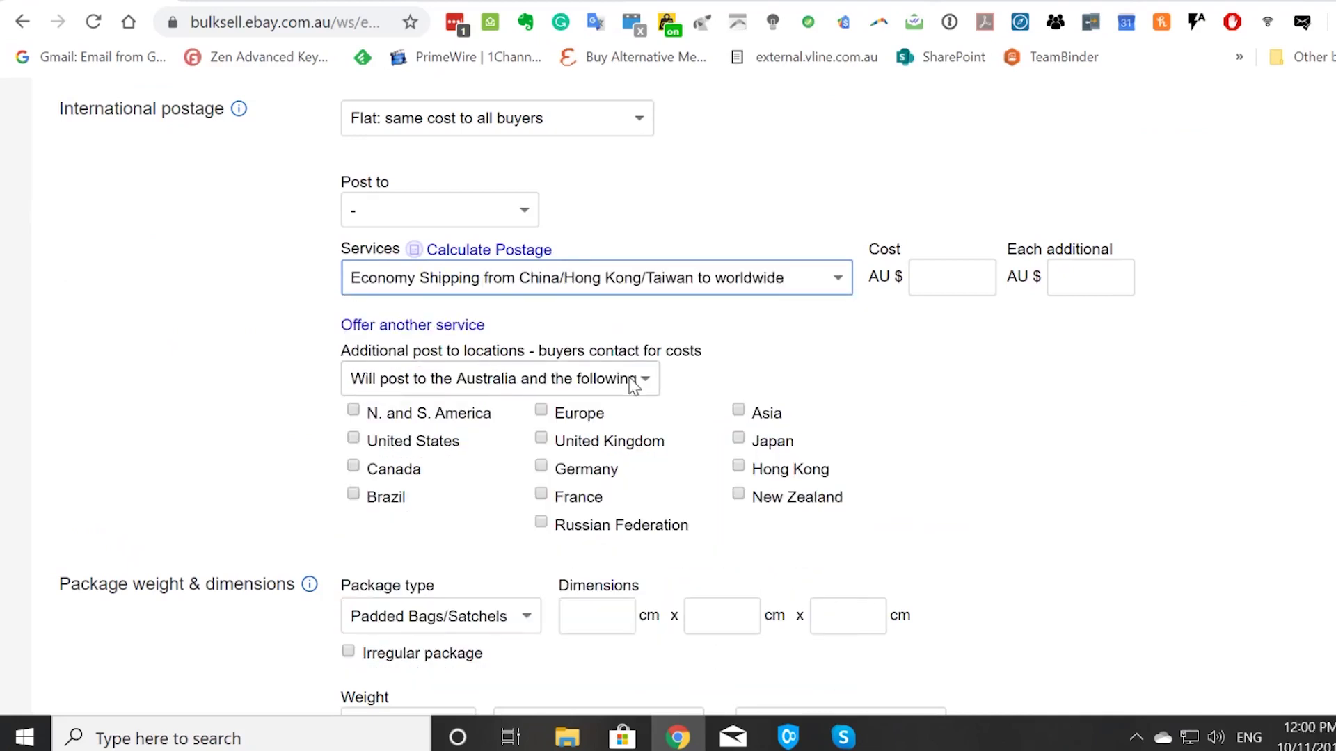
Make the international postage available Worldwide at a cost of AU $0.
click(480, 210)
click(479, 259)
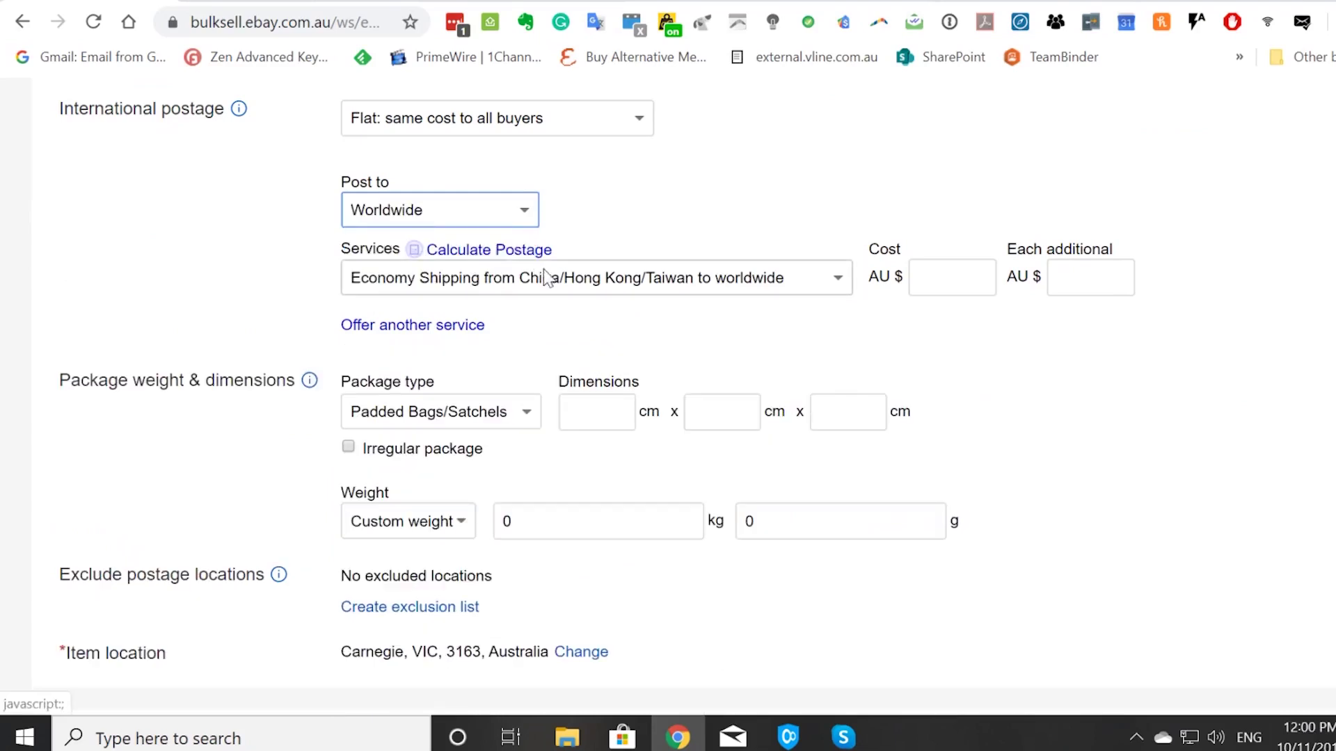
click(978, 281)
text(0)
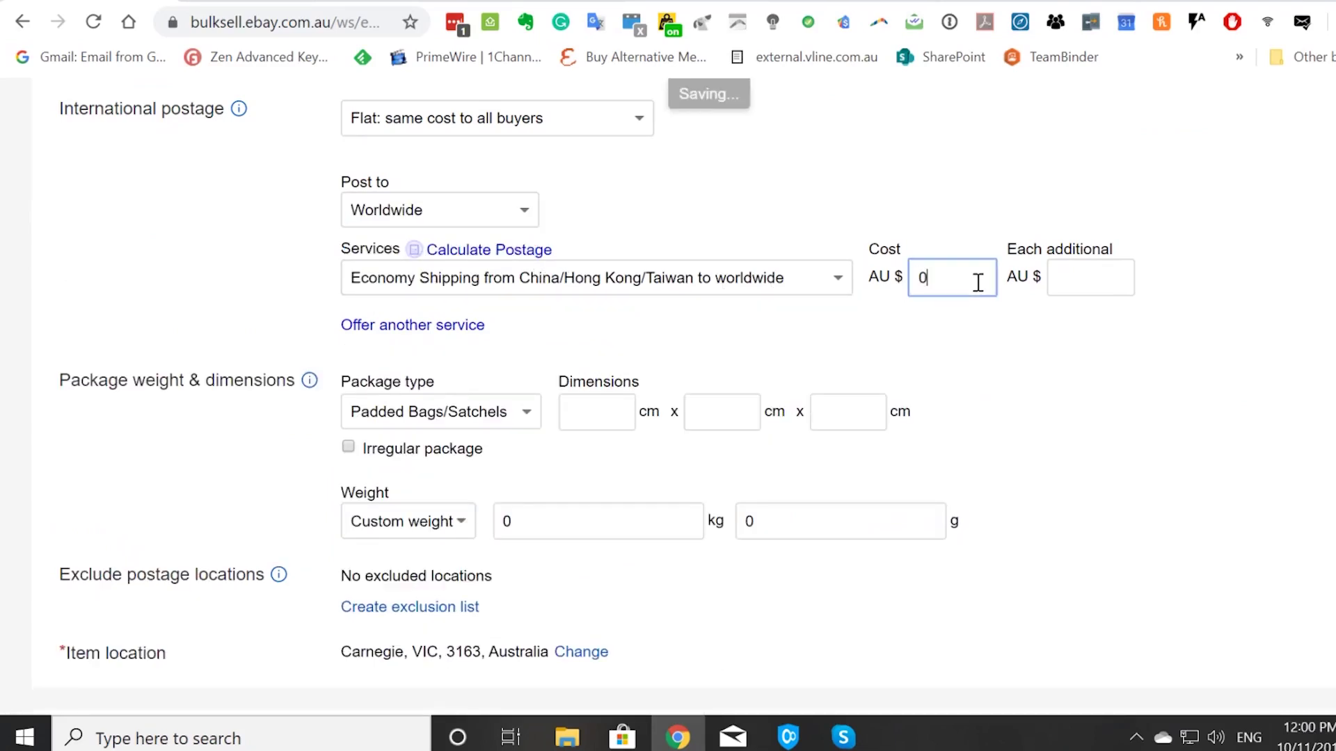
click(998, 367)
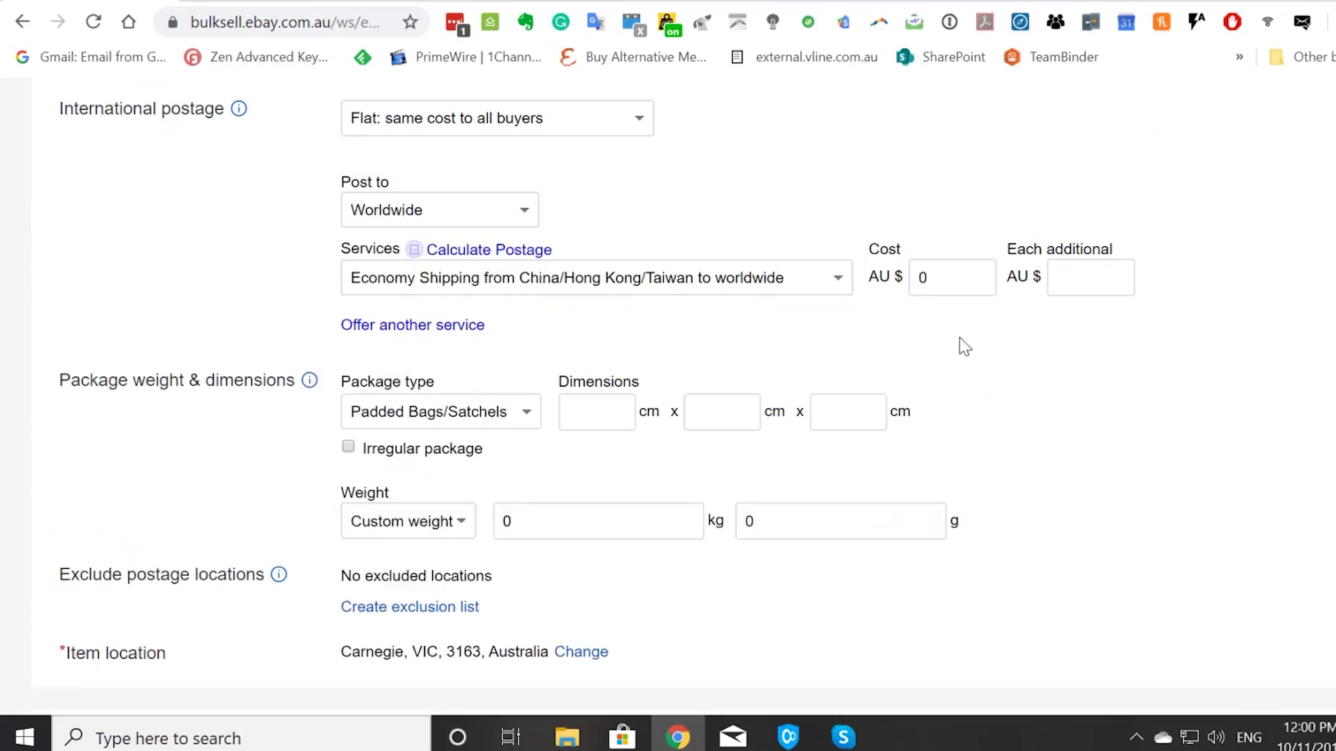
Change the item location's country to Hong Kong and clear its postcode and suburb.
scroll(580, 487, down, 1)
scroll(580, 494, down, 3)
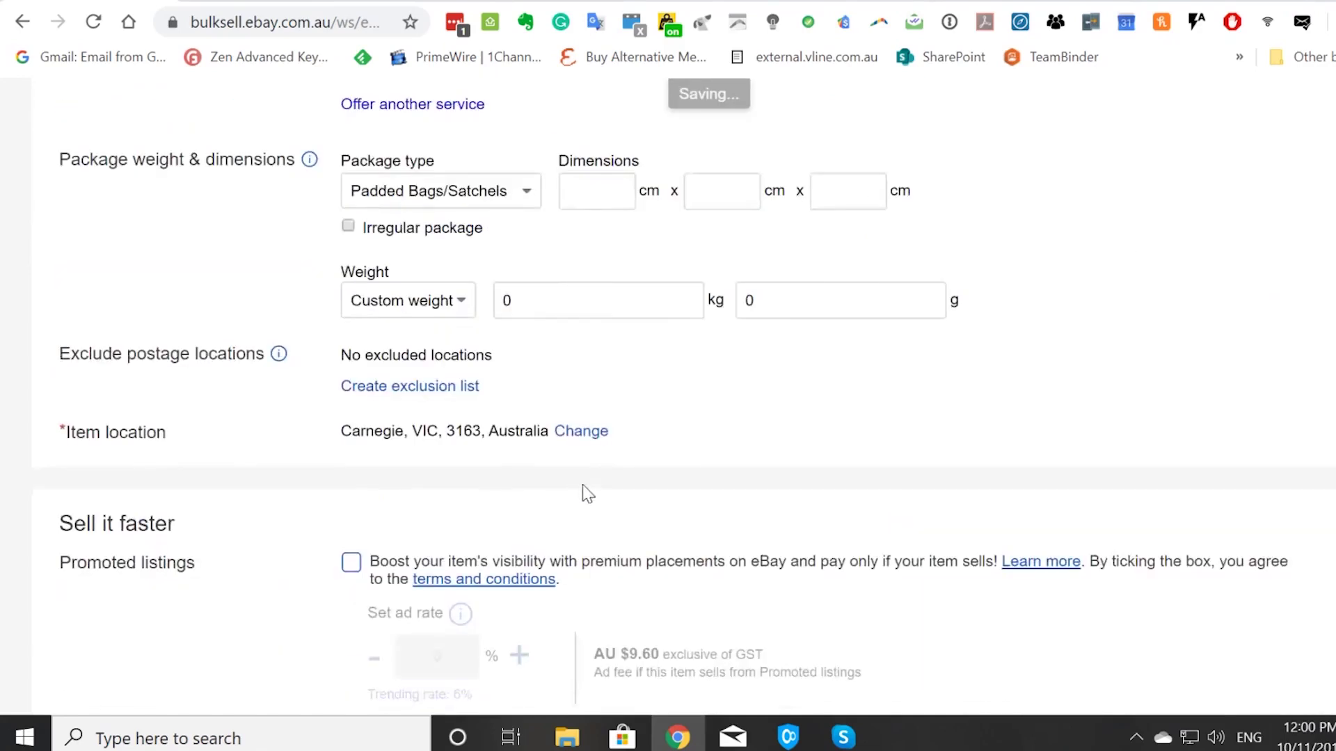
click(578, 432)
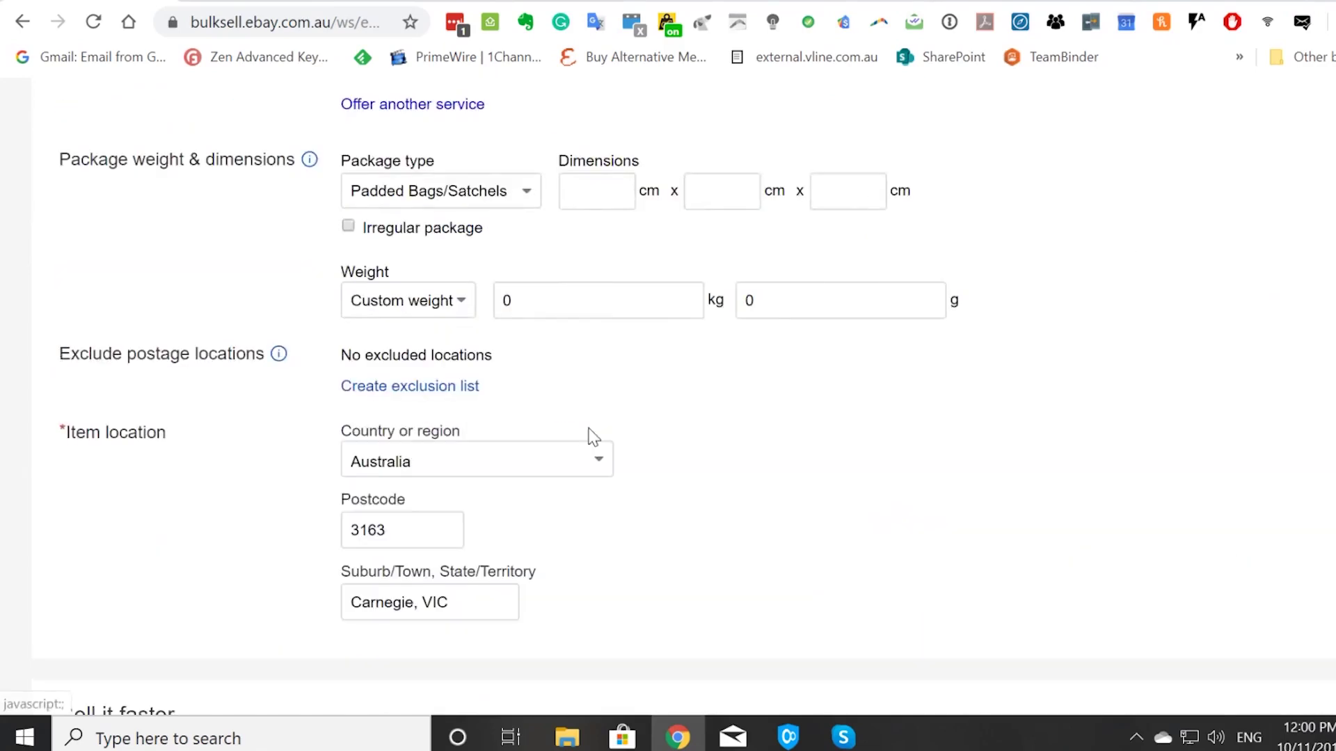
double_click(439, 533)
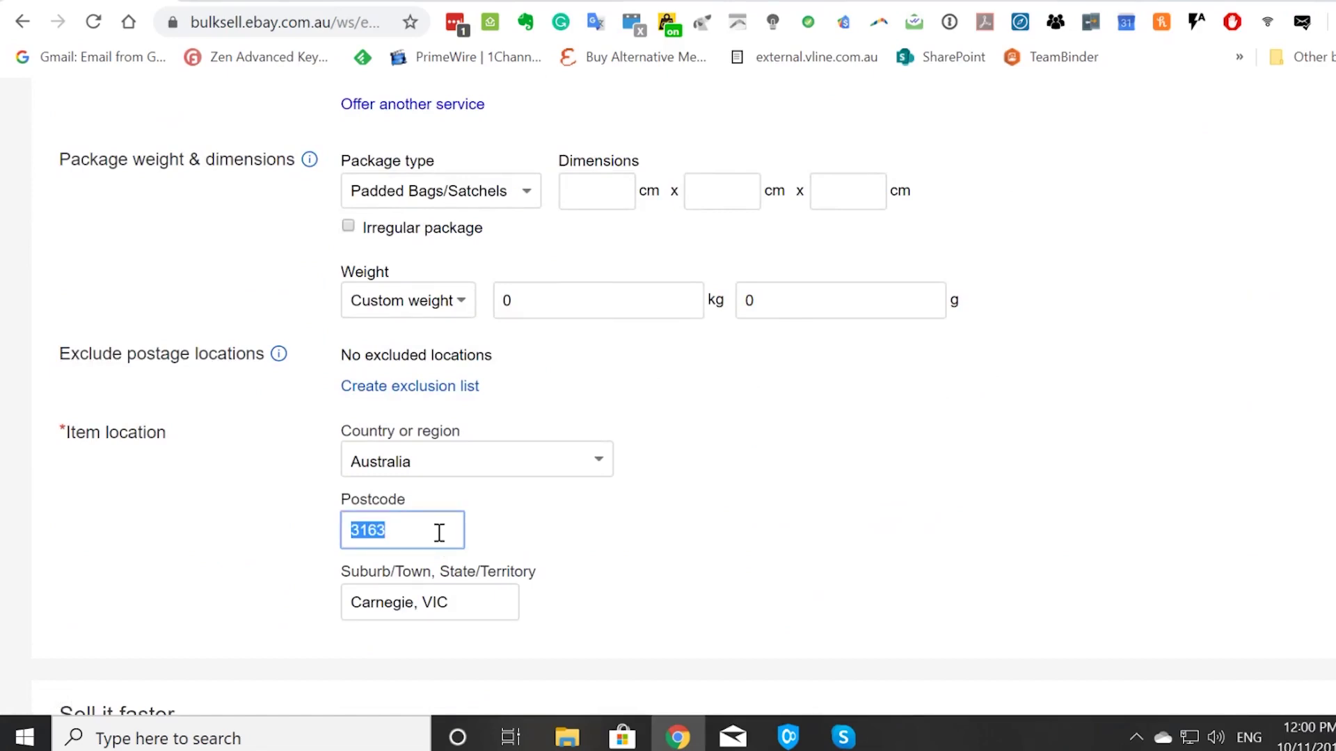
key(BackSpace)
triple_click(489, 612)
key(BackSpace)
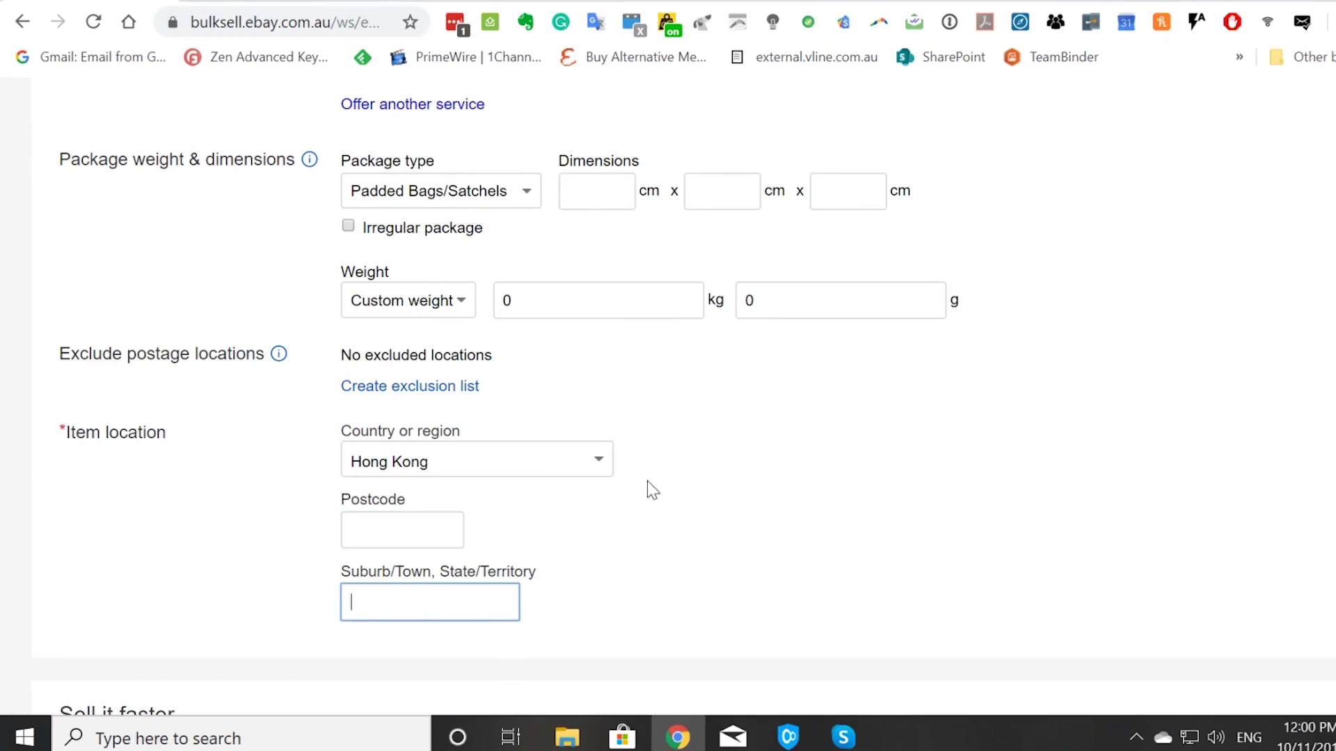
click(720, 533)
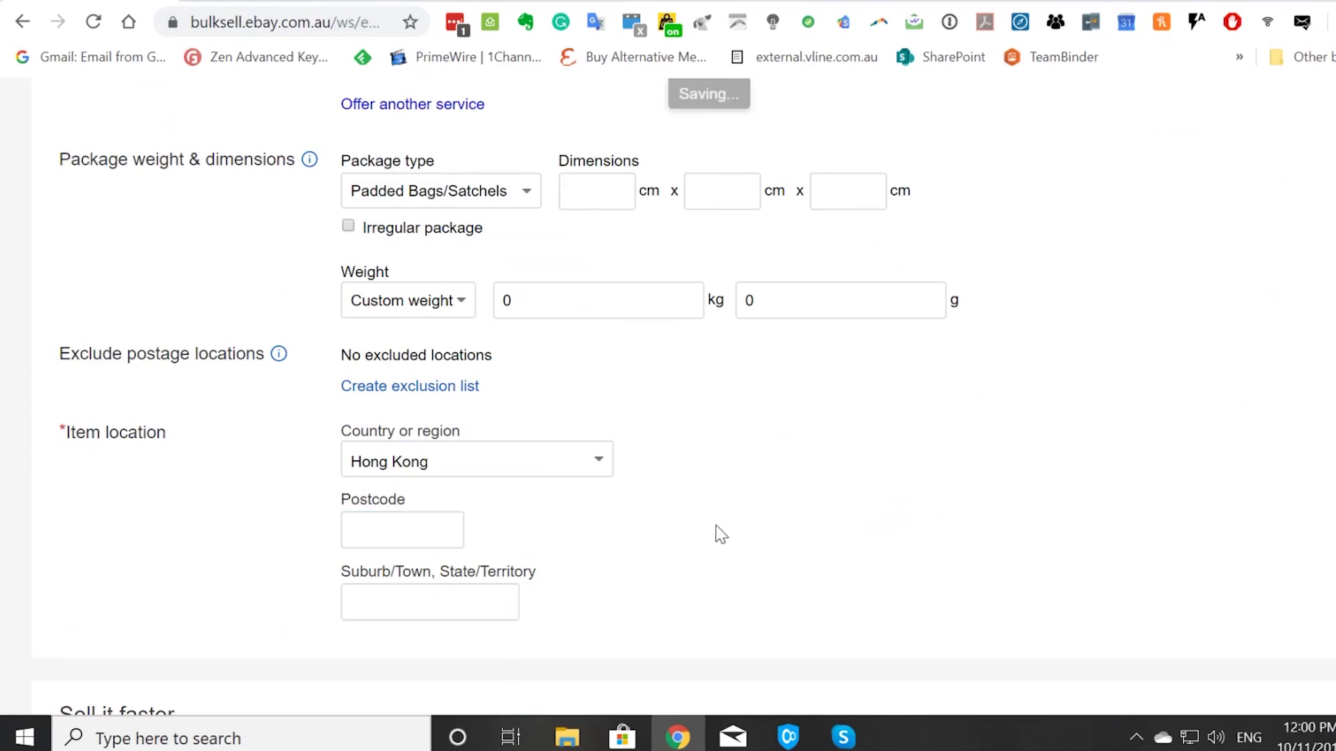
Examine the promoted listings options, the fees and the final listing choices below the item location.
scroll(720, 534, down, 2)
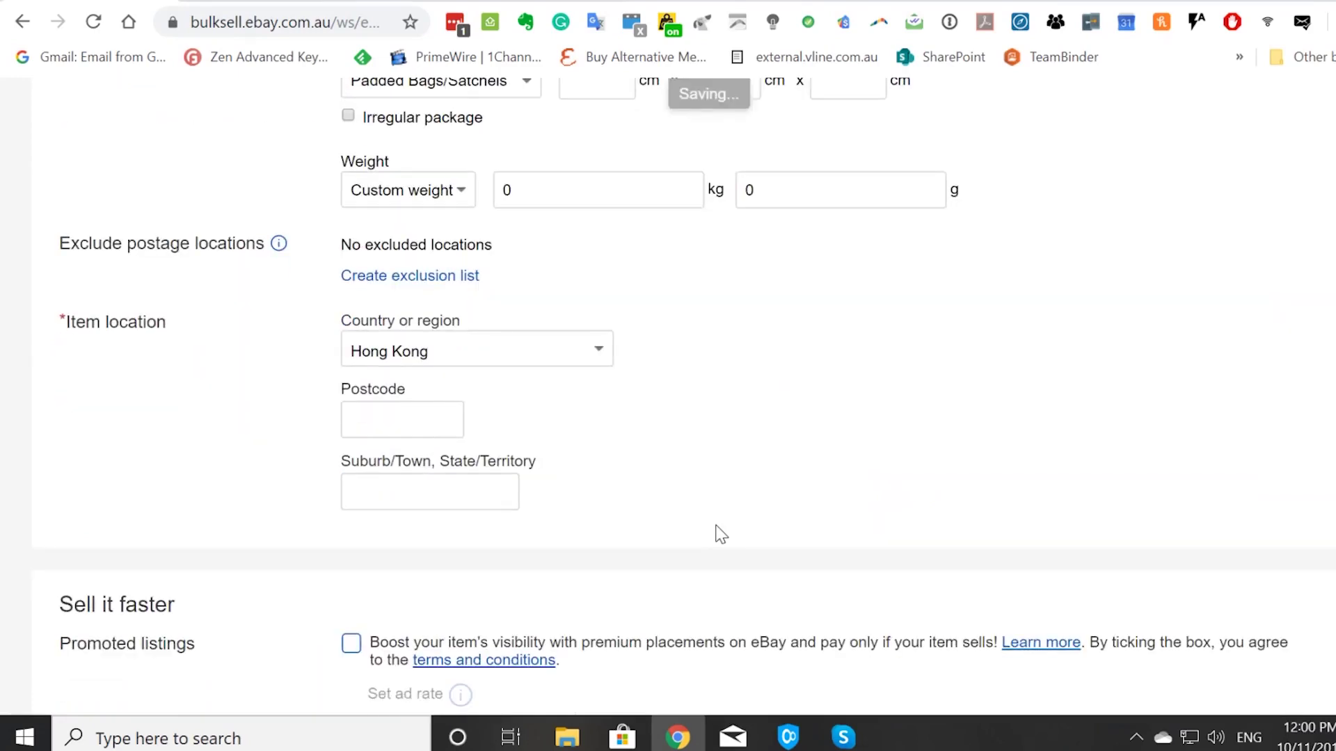
scroll(720, 534, down, 2)
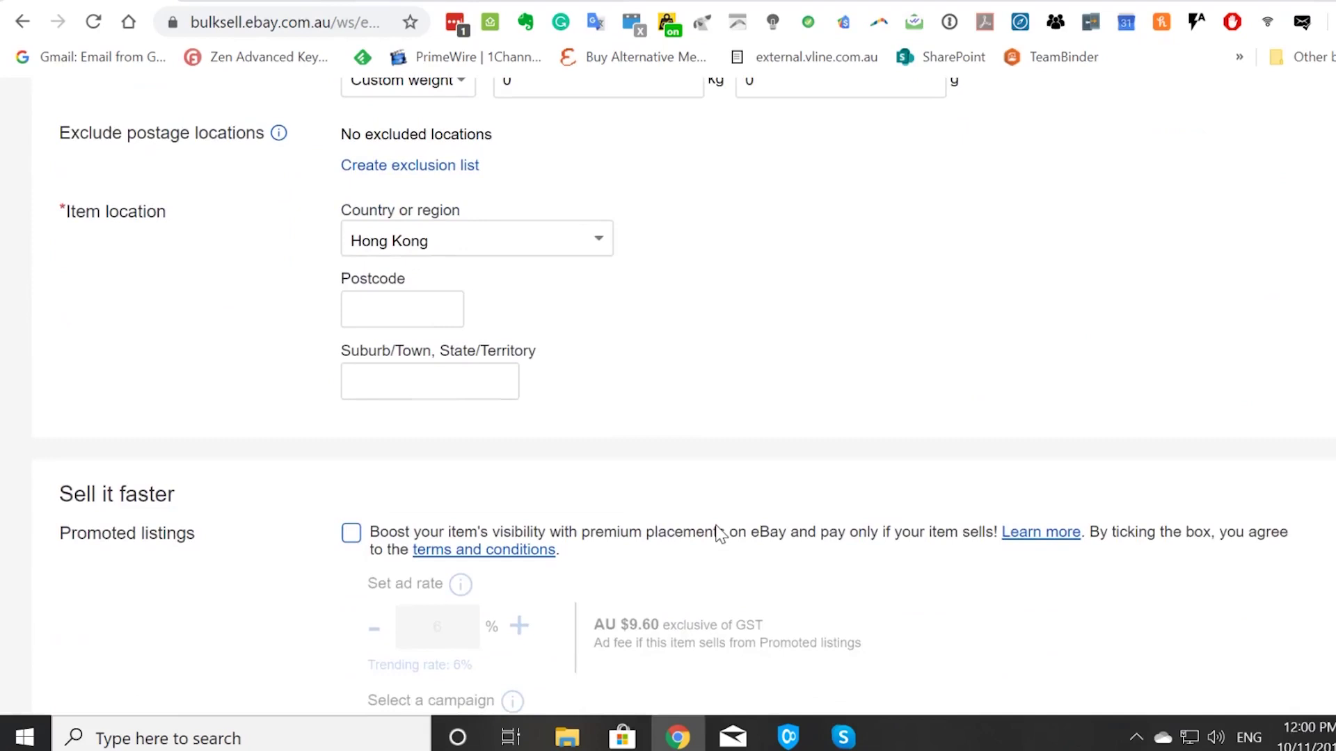
scroll(720, 534, down, 4)
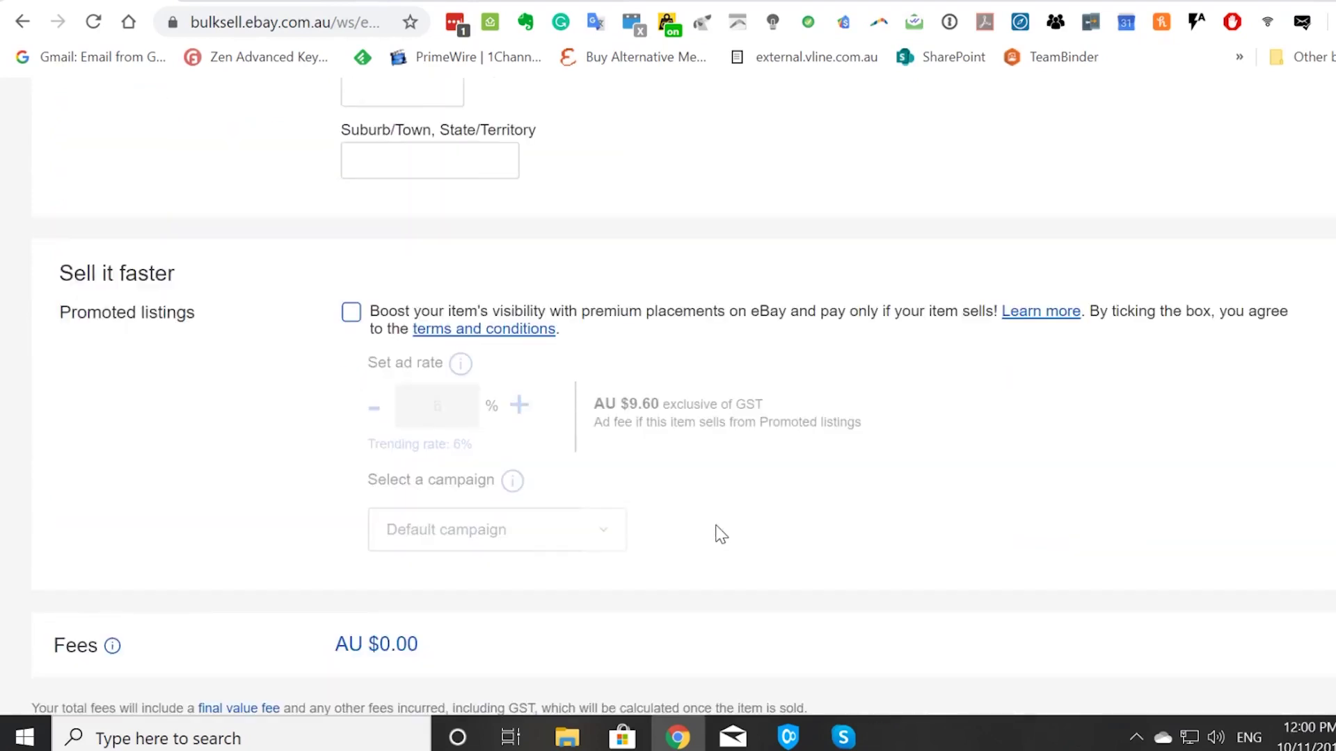
scroll(720, 533, down, 3)
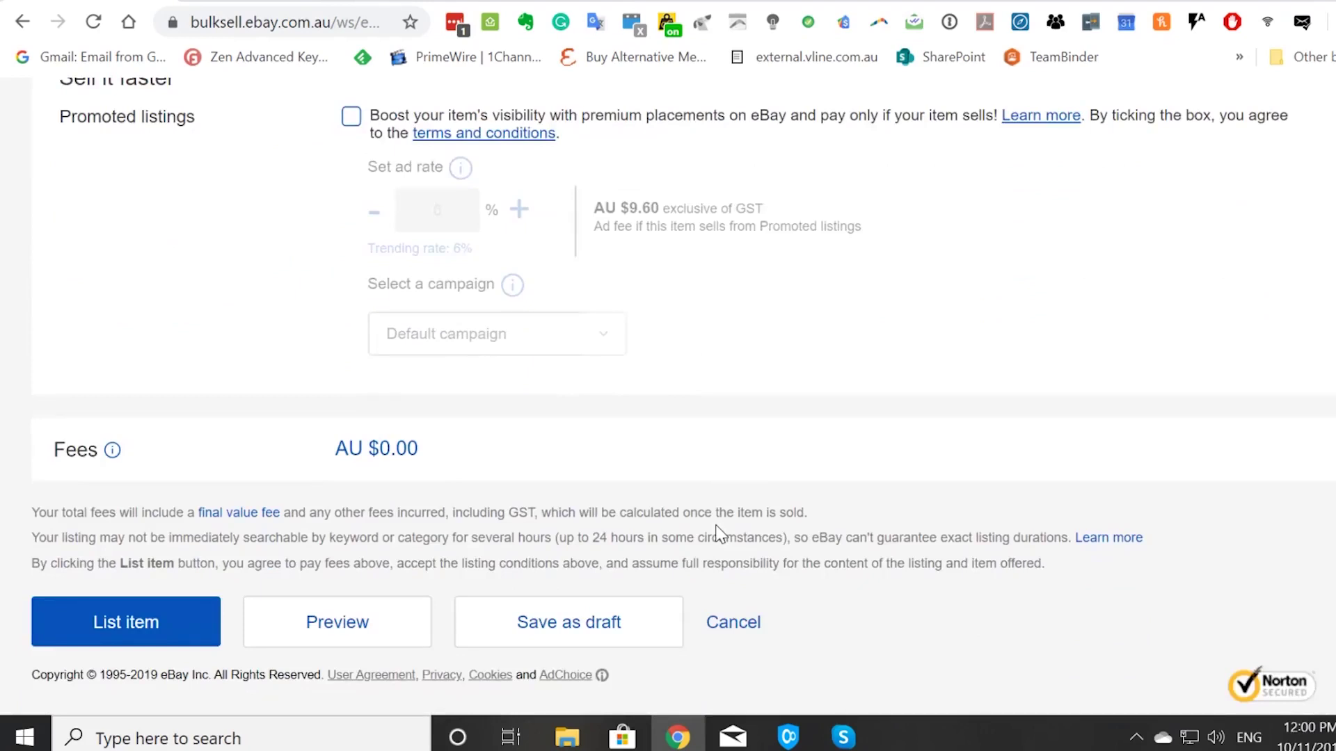
scroll(720, 534, up, 4)
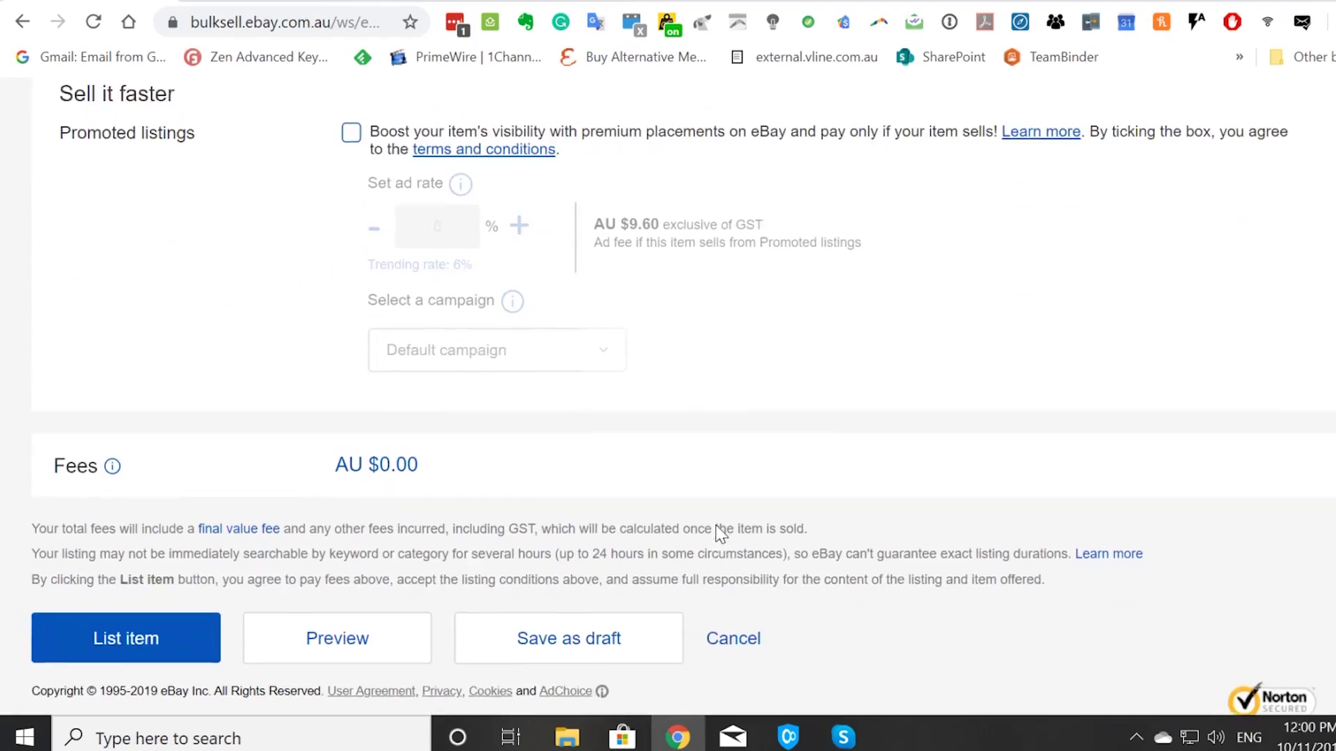
scroll(720, 534, up, 4)
scroll(720, 534, down, 3)
scroll(720, 534, up, 3)
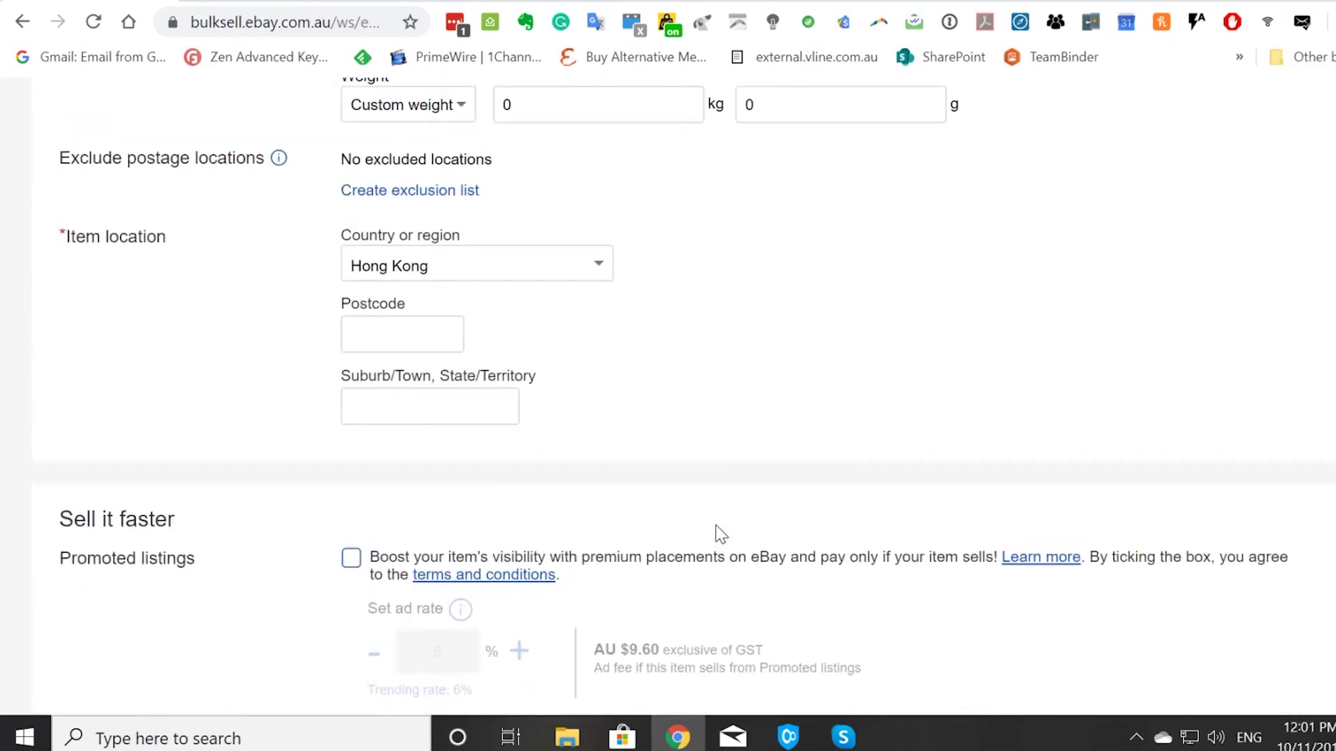
Review the completed listing form from the postage details back through payment, description, item specifics and photos to the title.
scroll(720, 534, up, 4)
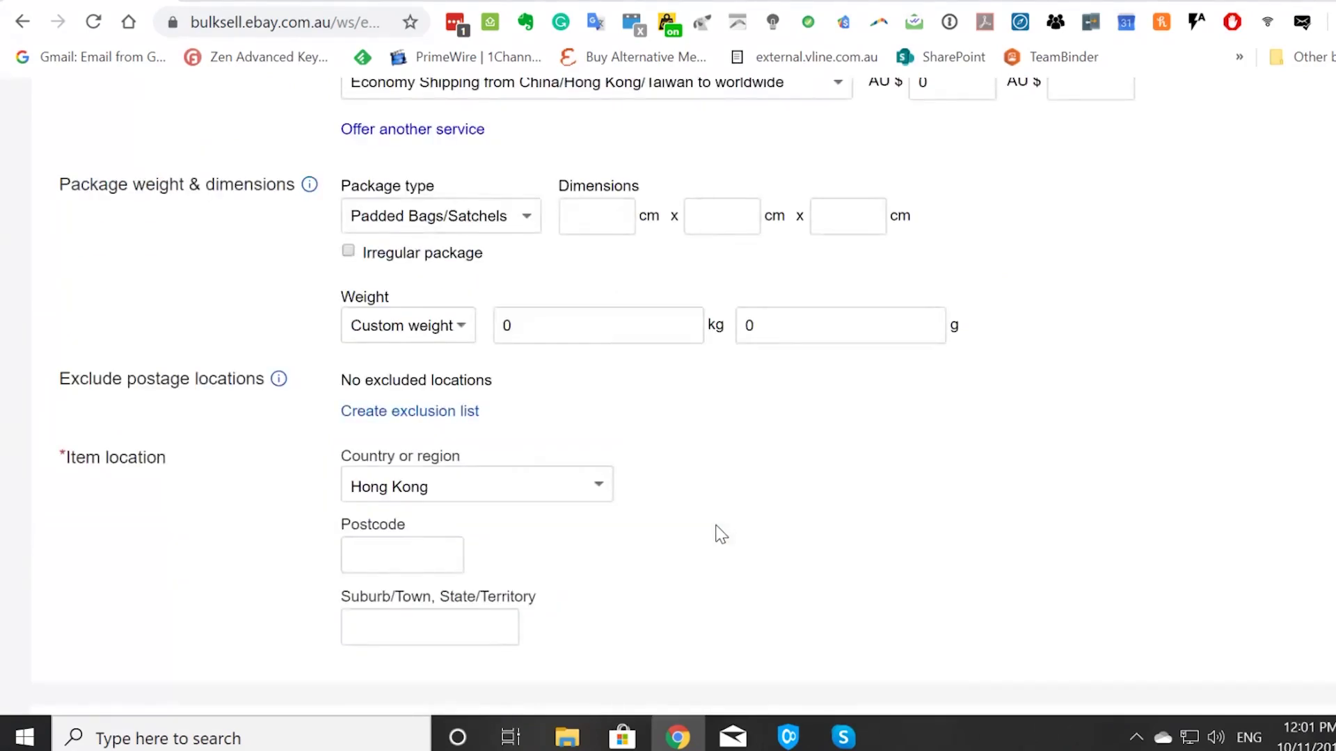
scroll(720, 533, up, 5)
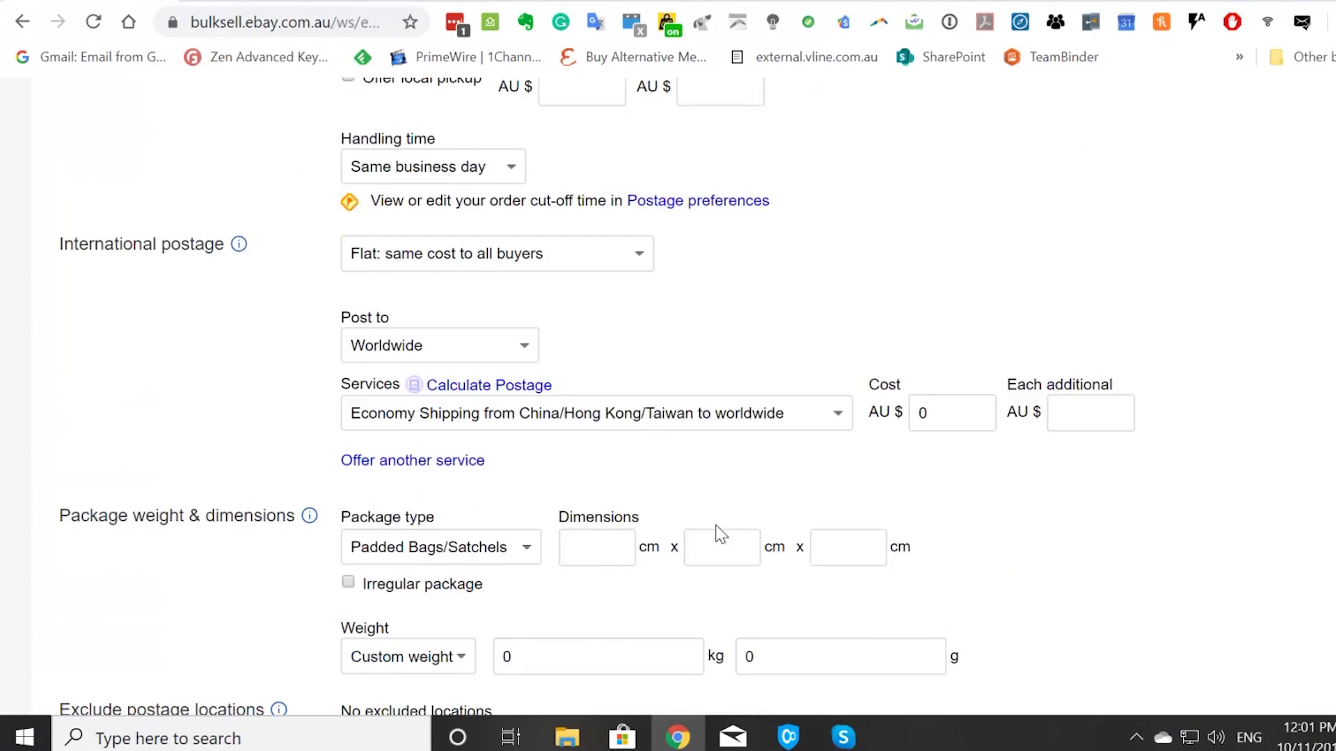
scroll(720, 534, up, 15)
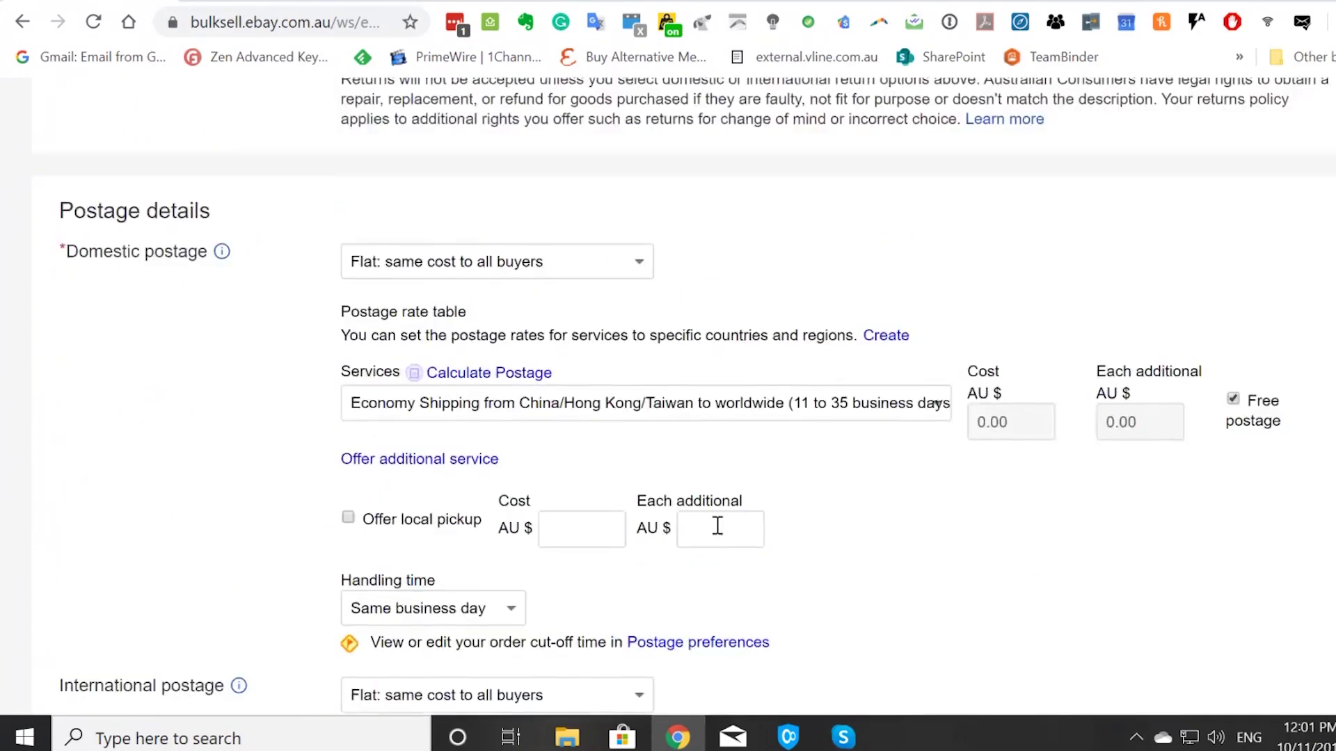
scroll(717, 526, up, 20)
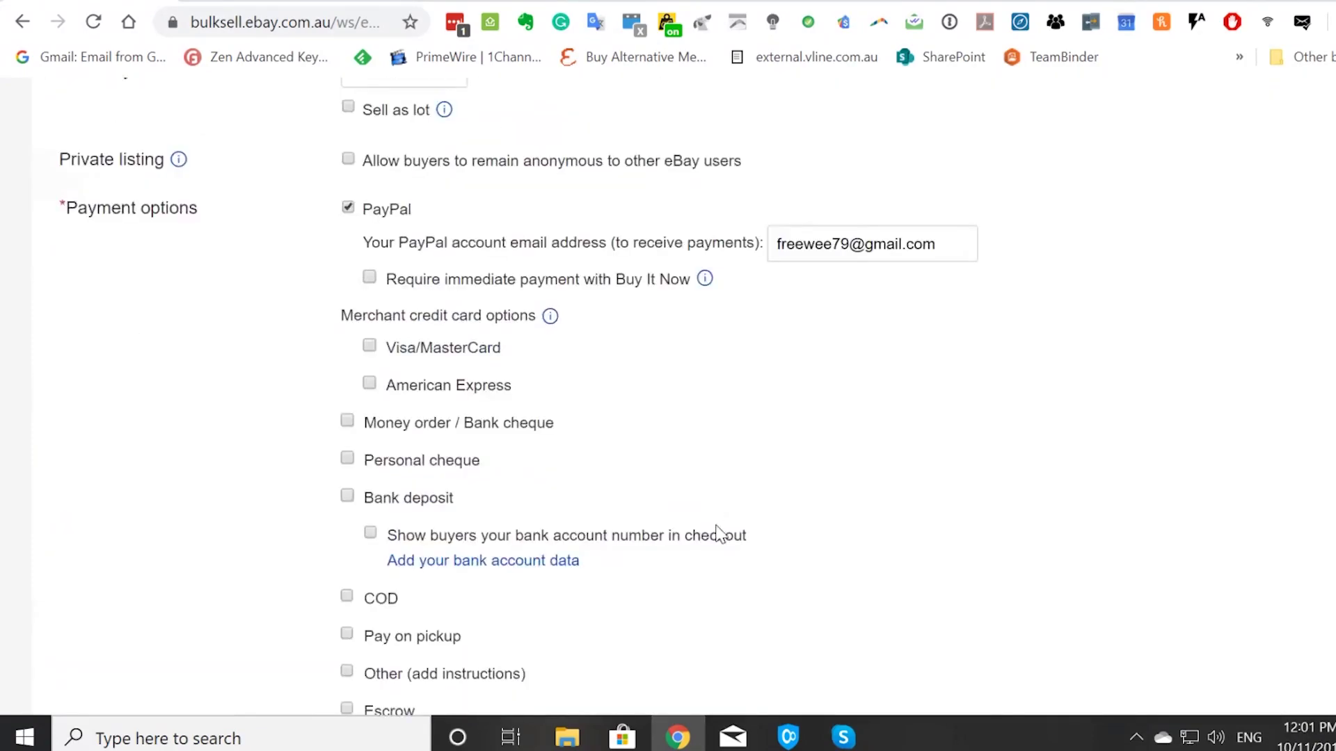
scroll(717, 527, up, 10)
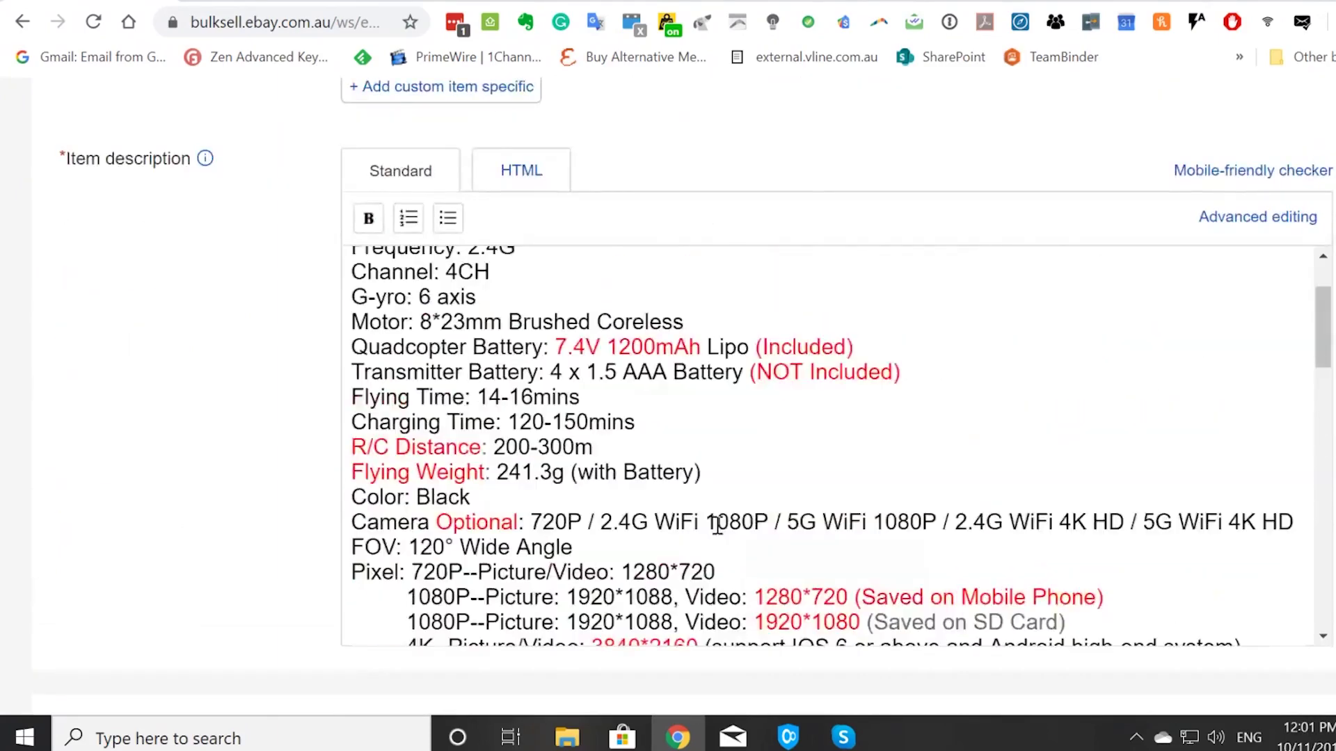
scroll(717, 526, up, 20)
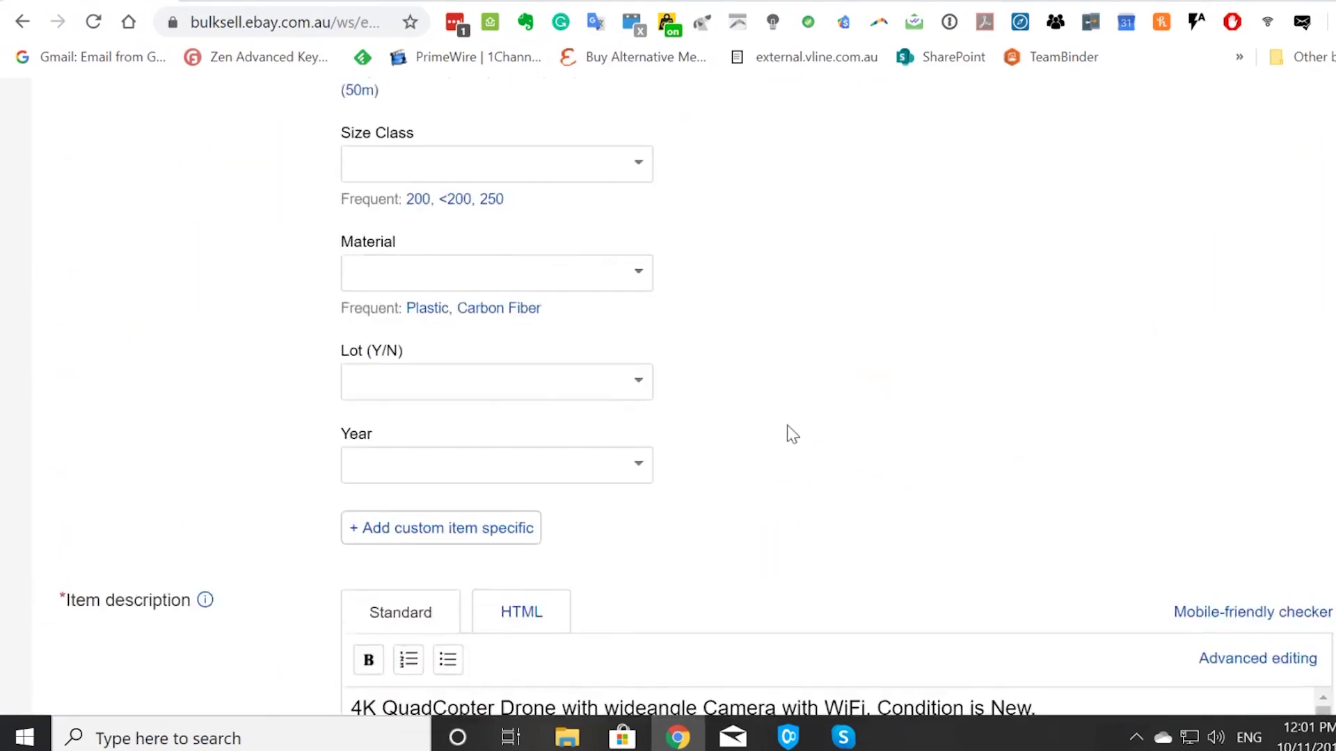
scroll(773, 459, up, 15)
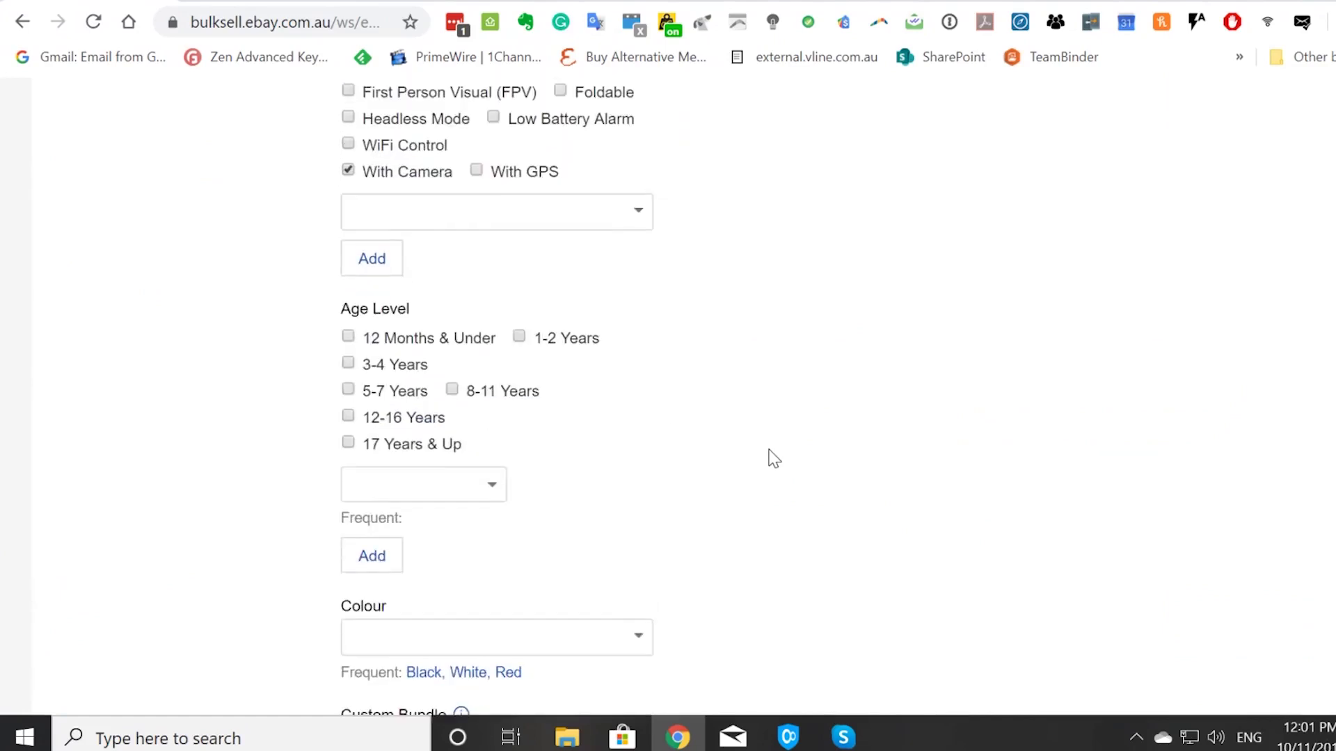
scroll(773, 459, up, 4)
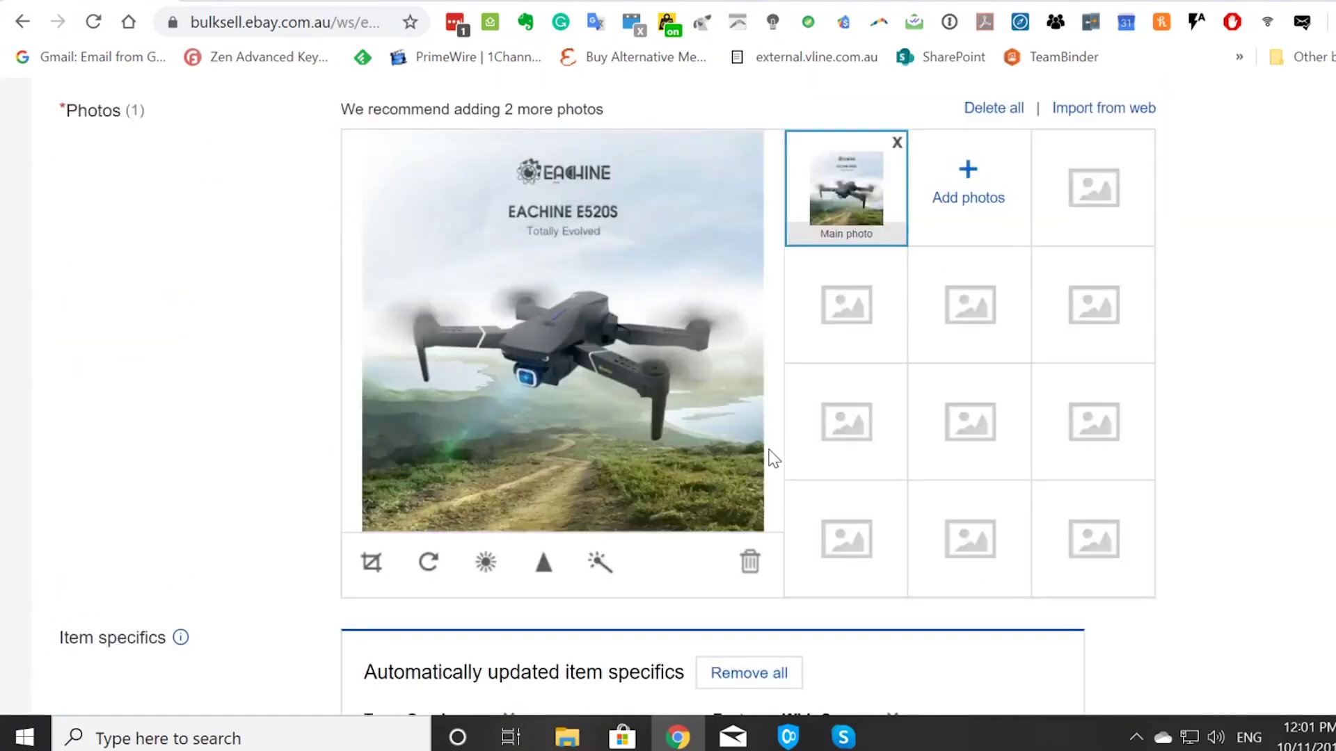
scroll(772, 459, up, 12)
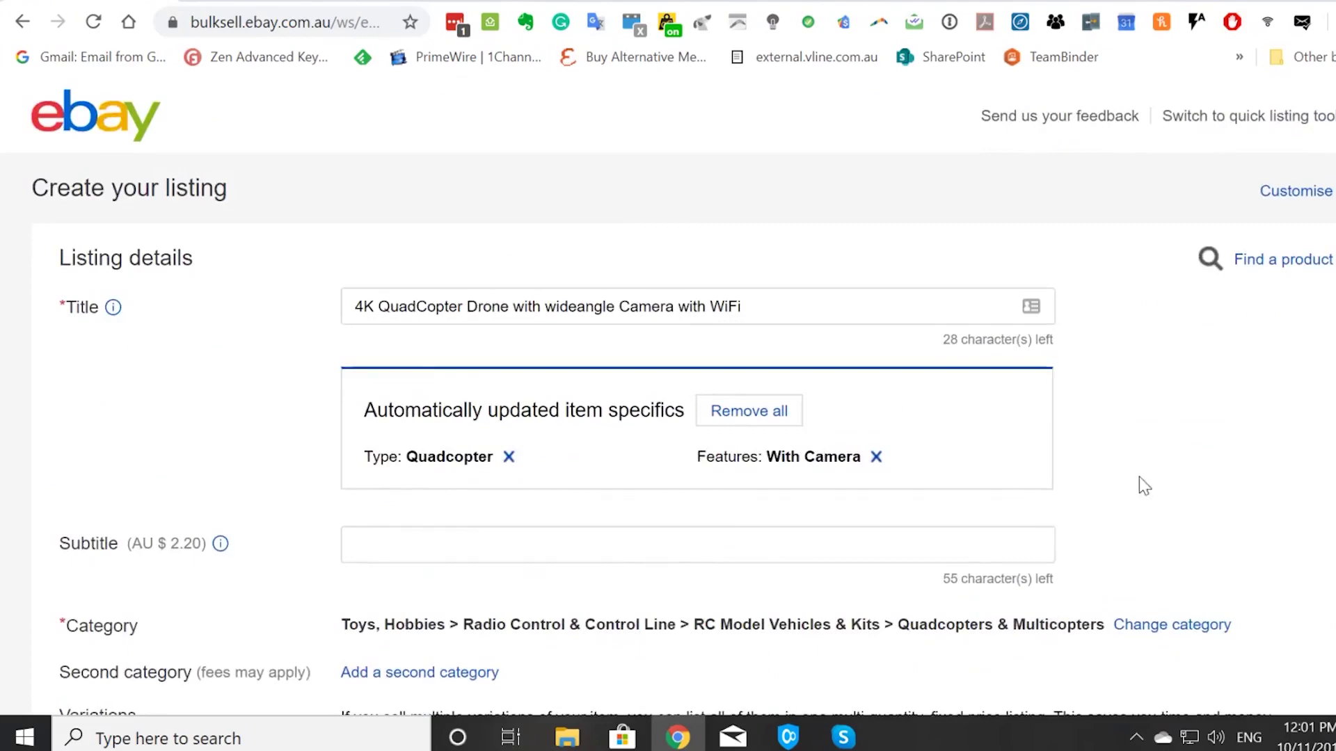
Go through the listing form once more to its end and save the drone listing as a draft.
scroll(1118, 473, down, 1)
scroll(1148, 476, down, 20)
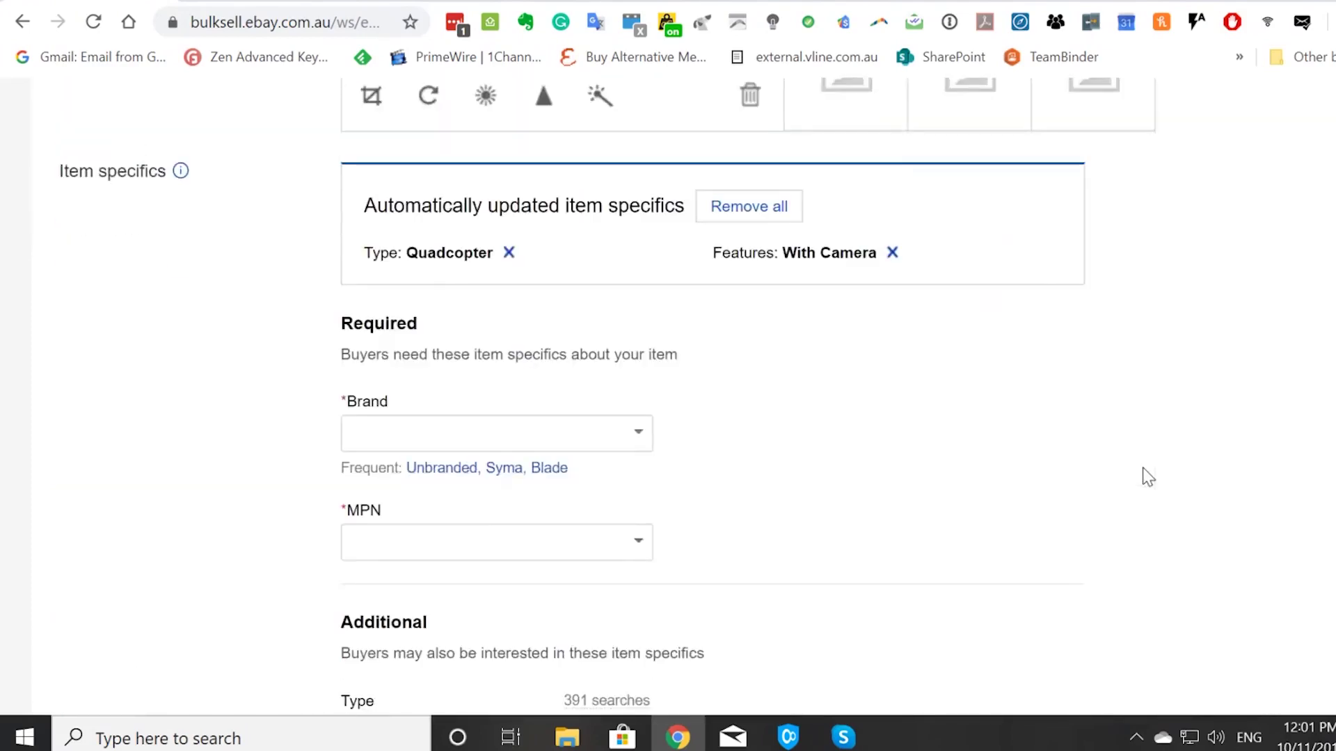
scroll(1148, 477, down, 20)
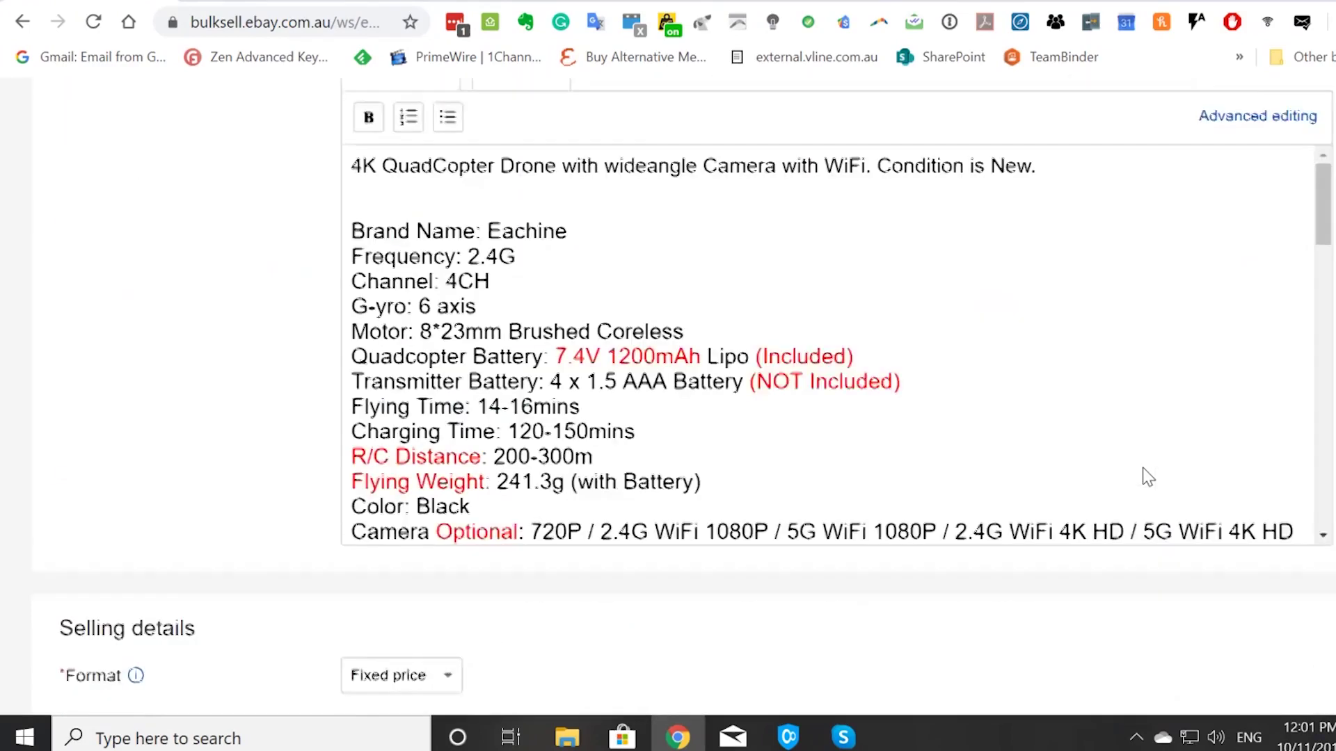
scroll(1148, 478, down, 20)
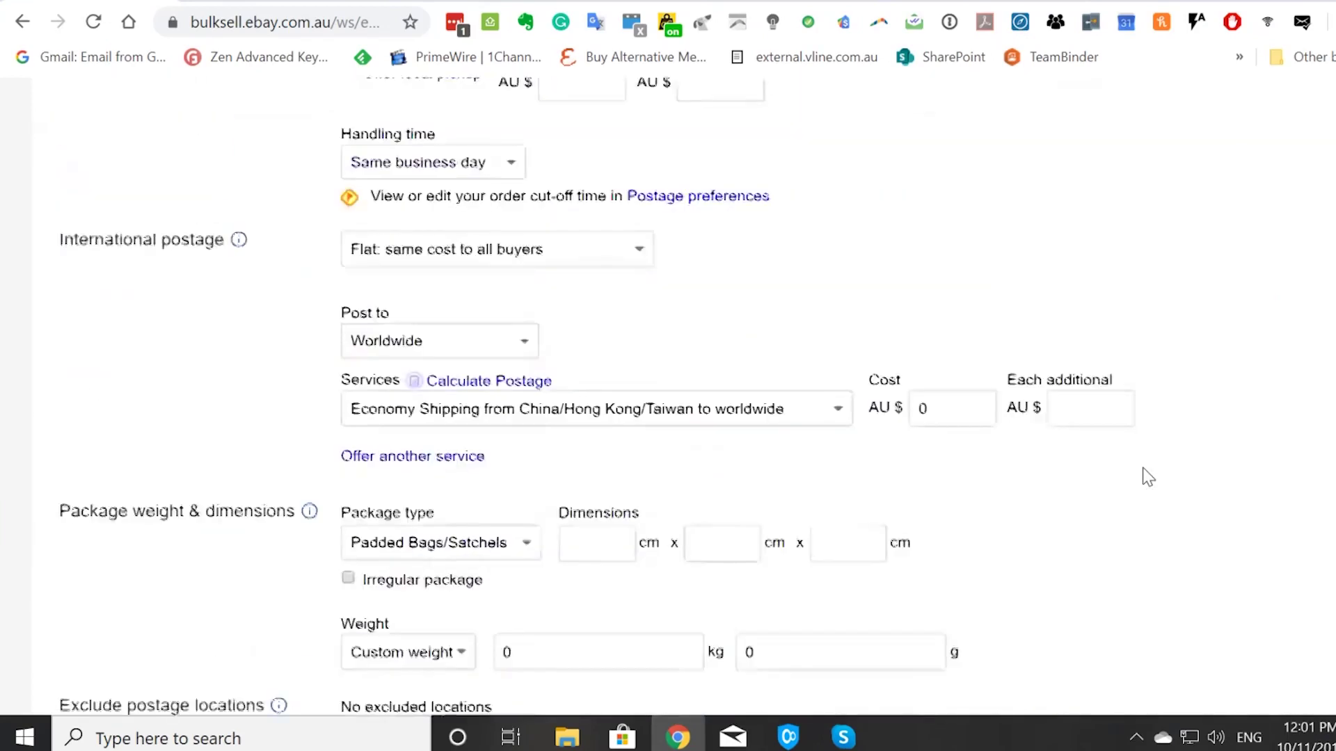
scroll(1142, 467, down, 4)
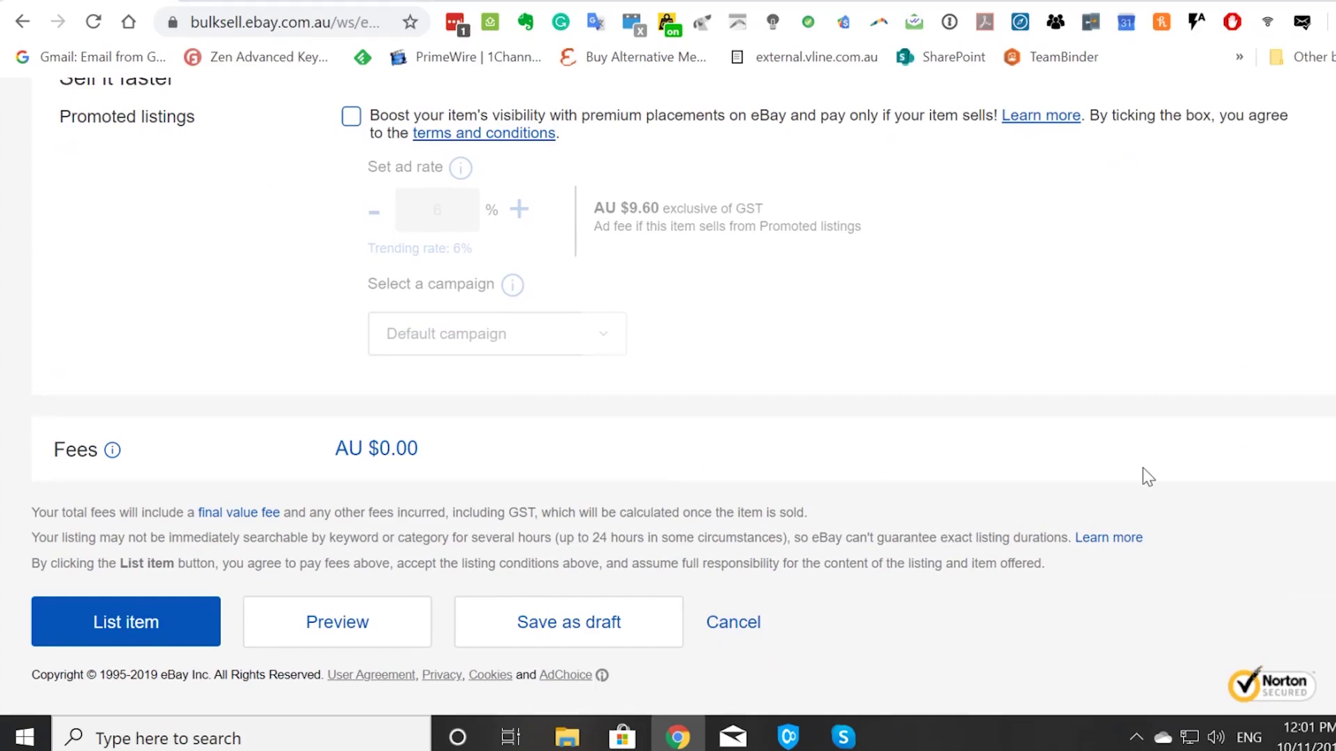
click(596, 648)
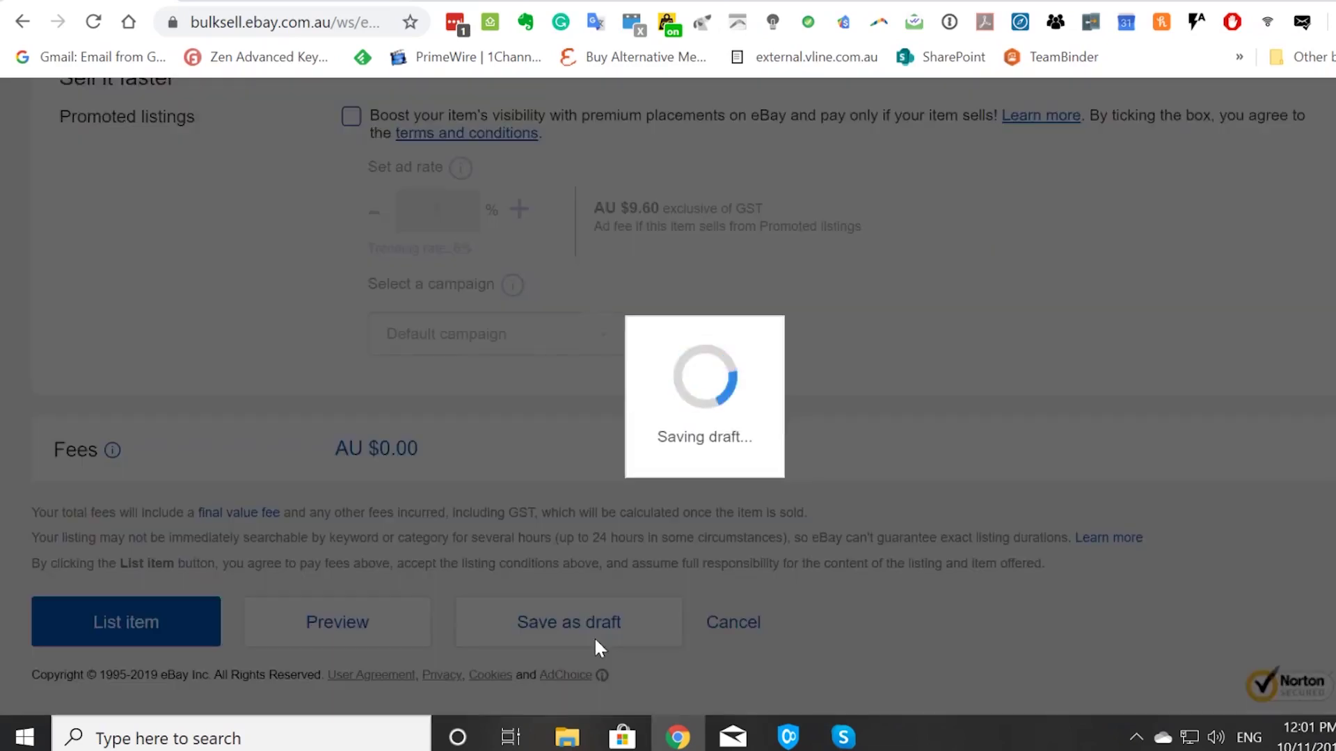